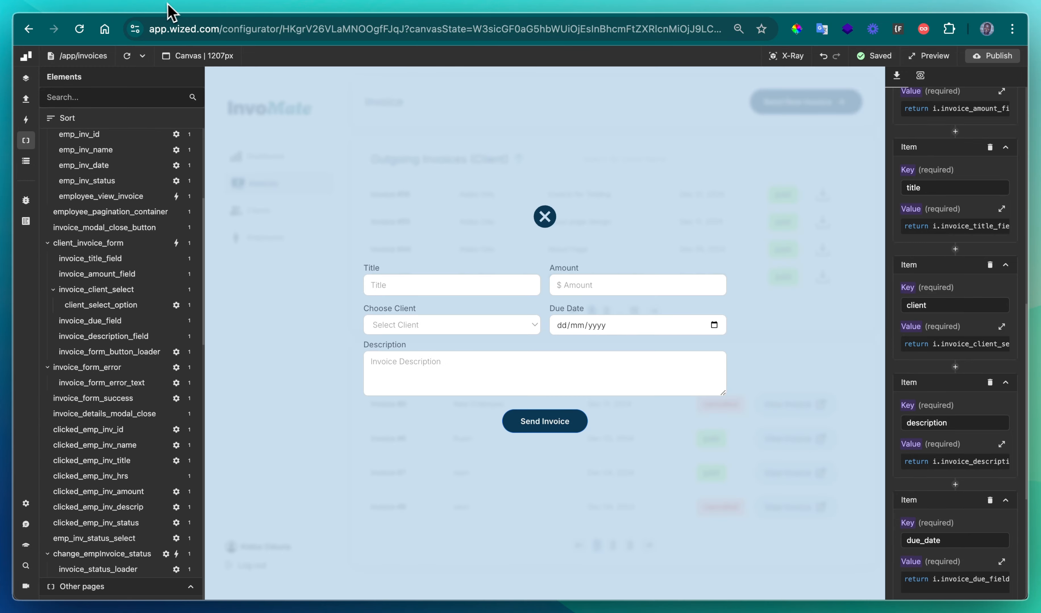
In Webflow, set the hidden employee-modal's display to Flex and select its Choose Client field.
{"action": "left_click", "coordinate": [167, 4]}
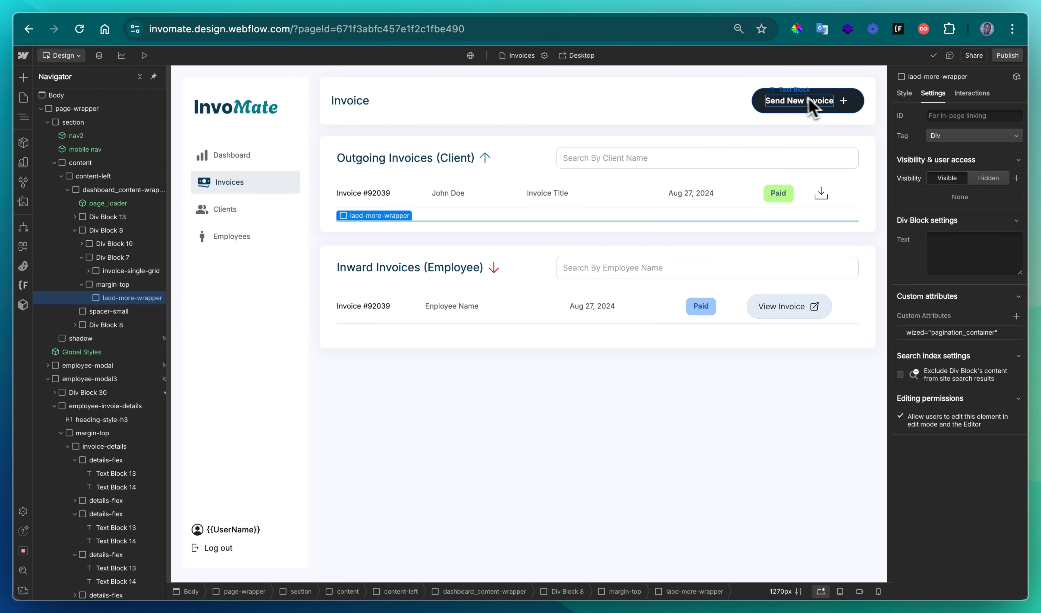
{"action": "left_click", "coordinate": [811, 107]}
{"action": "left_click", "coordinate": [139, 77]}
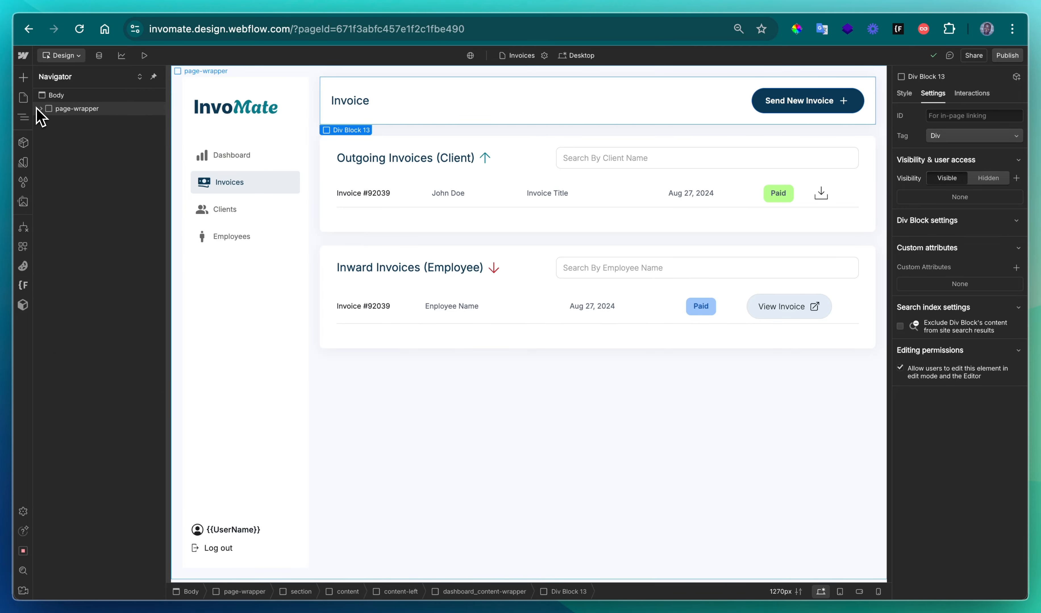
{"action": "left_click", "coordinate": [87, 150]}
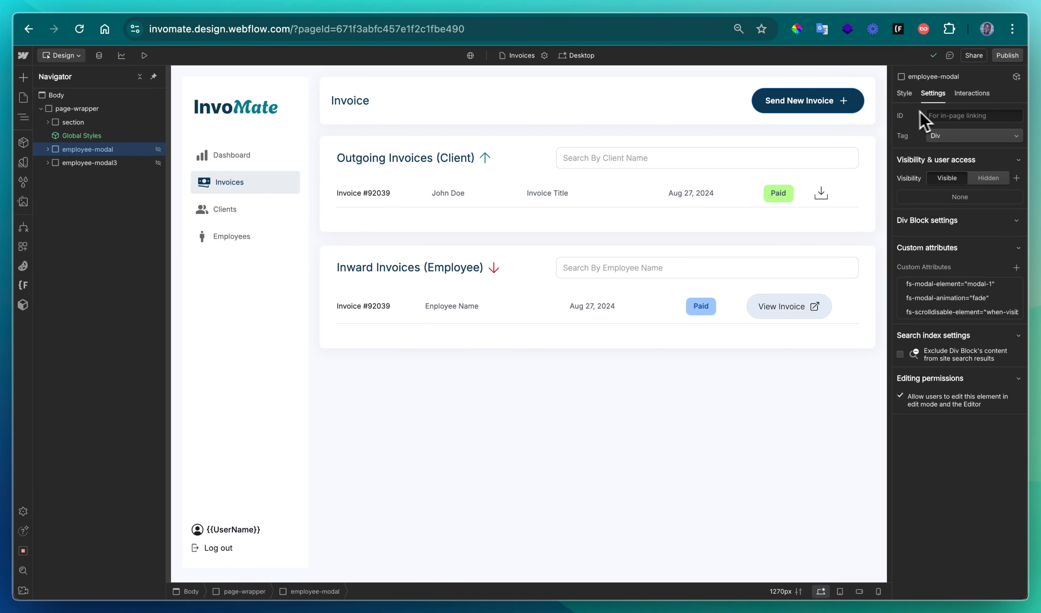
{"action": "key", "text": "s"}
{"action": "left_click", "coordinate": [960, 183]}
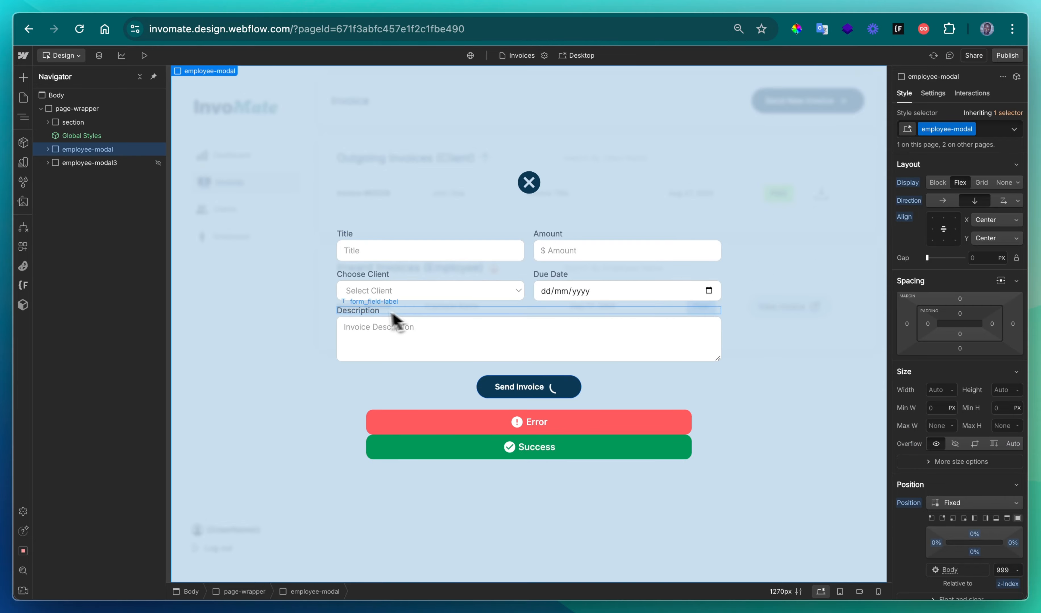
{"action": "left_click", "coordinate": [396, 295]}
{"action": "double_click", "coordinate": [409, 287]}
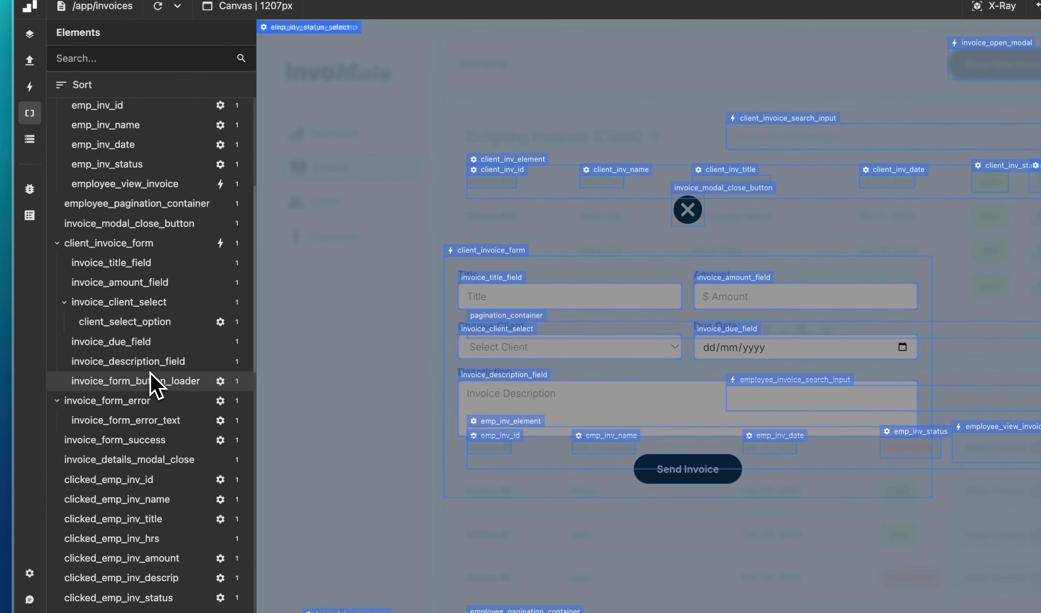
In Wized, look through the invoices page's elements and open the settings of client_select_option.
{"action": "scroll", "coordinate": [110, 228], "scroll_direction": "down", "scroll_amount": 6}
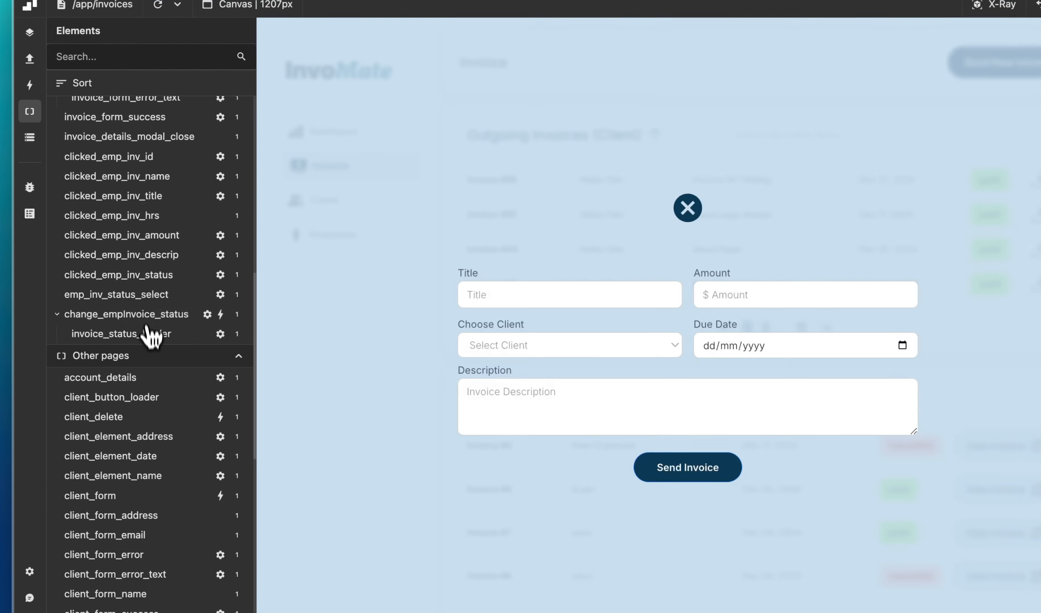
{"action": "scroll", "coordinate": [148, 339], "scroll_direction": "up", "scroll_amount": 6}
{"action": "scroll", "coordinate": [122, 332], "scroll_direction": "up", "scroll_amount": 5}
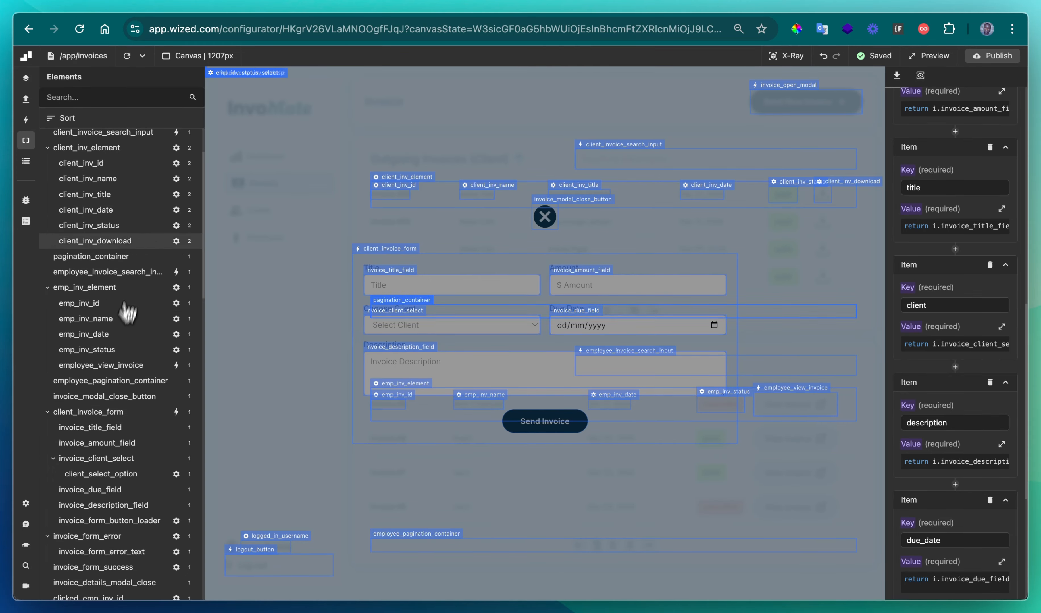
{"action": "scroll", "coordinate": [136, 269], "scroll_direction": "up", "scroll_amount": 3}
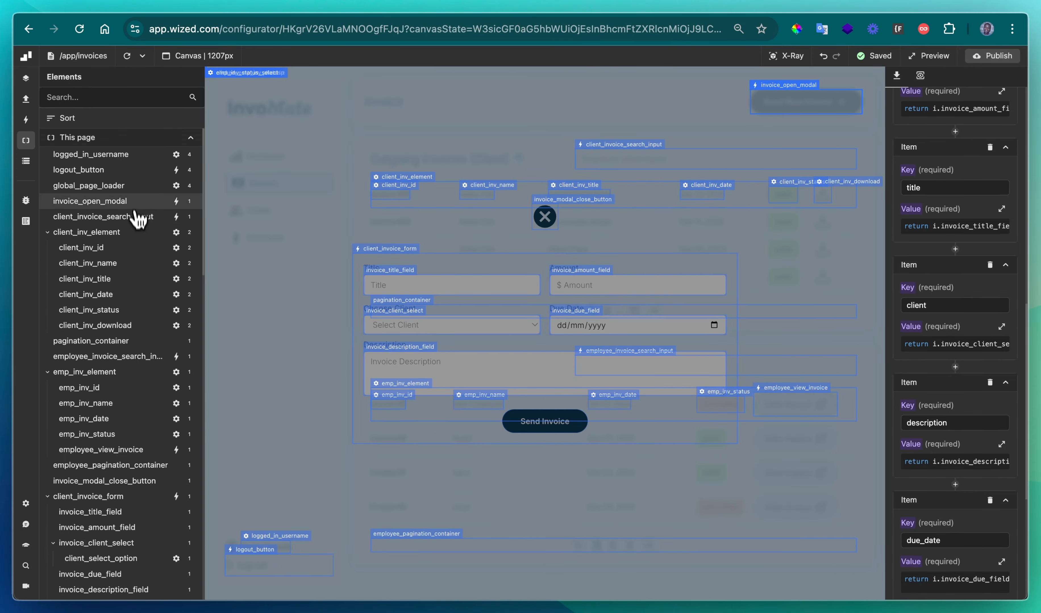
{"action": "scroll", "coordinate": [135, 219], "scroll_direction": "down", "scroll_amount": 3}
{"action": "scroll", "coordinate": [131, 295], "scroll_direction": "down", "scroll_amount": 3}
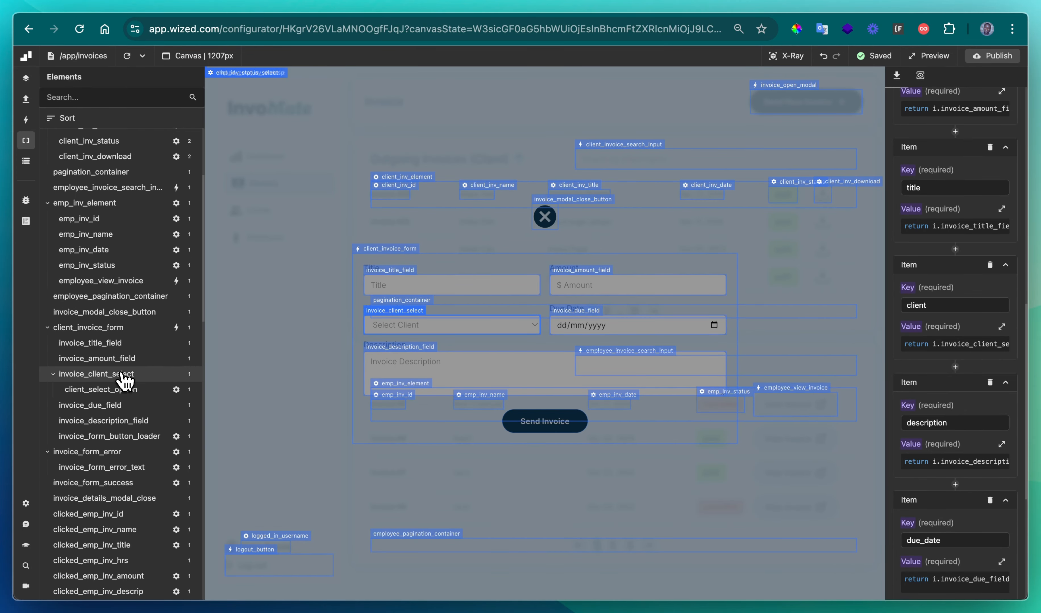
{"action": "left_click", "coordinate": [176, 392]}
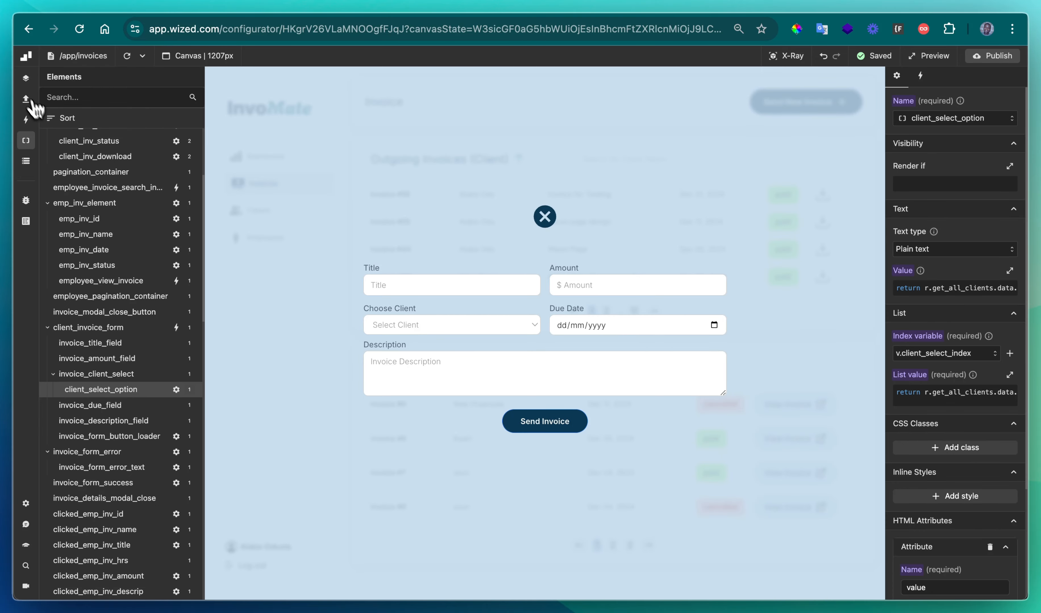
Review the configuration of the get_all_clients request in the 03 Client folder.
{"action": "left_click", "coordinate": [26, 98]}
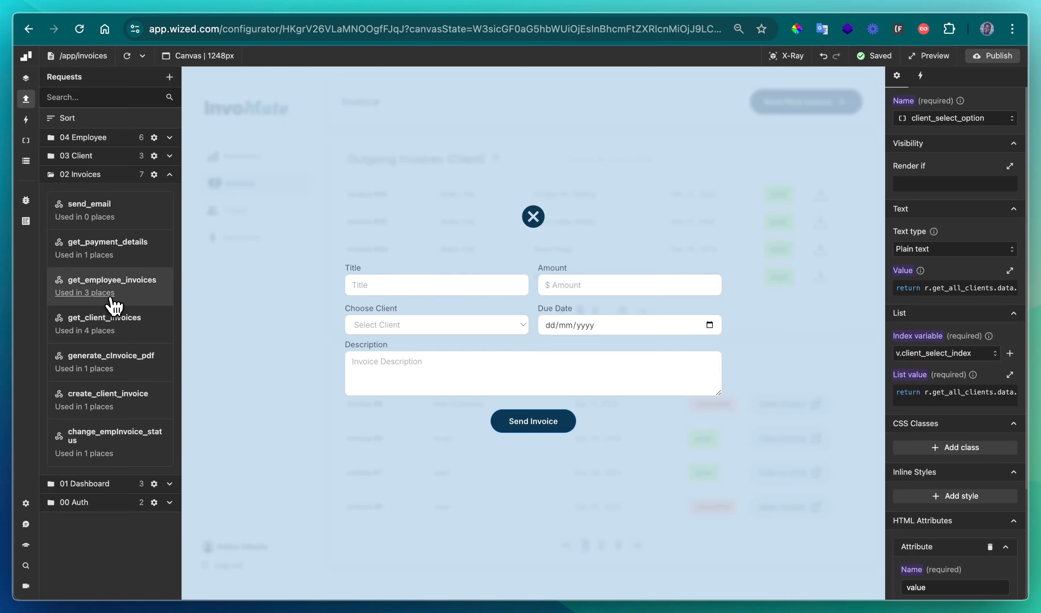
{"action": "left_click", "coordinate": [96, 159]}
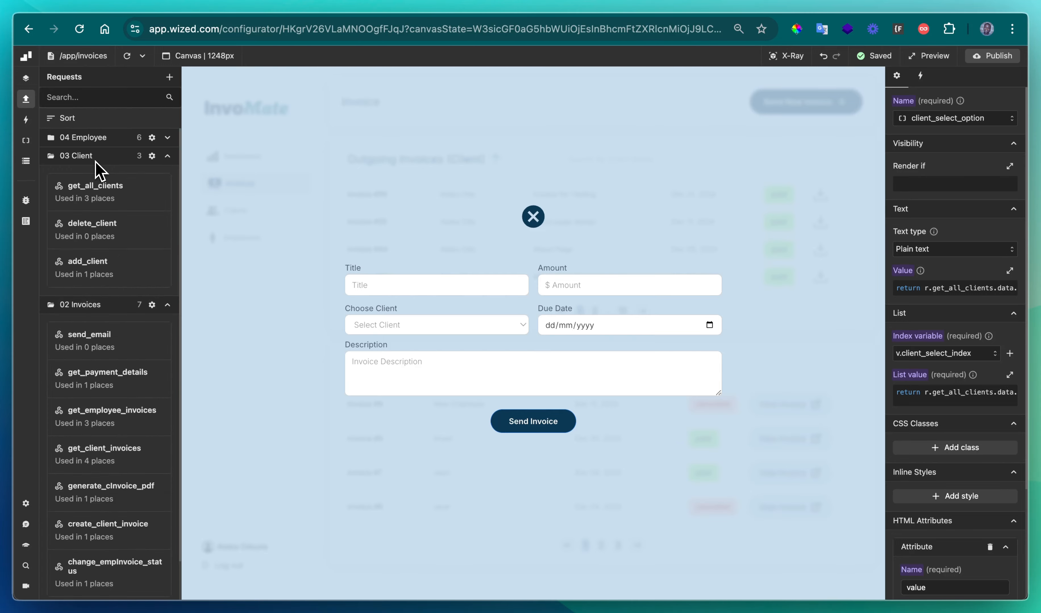
{"action": "left_click", "coordinate": [139, 196]}
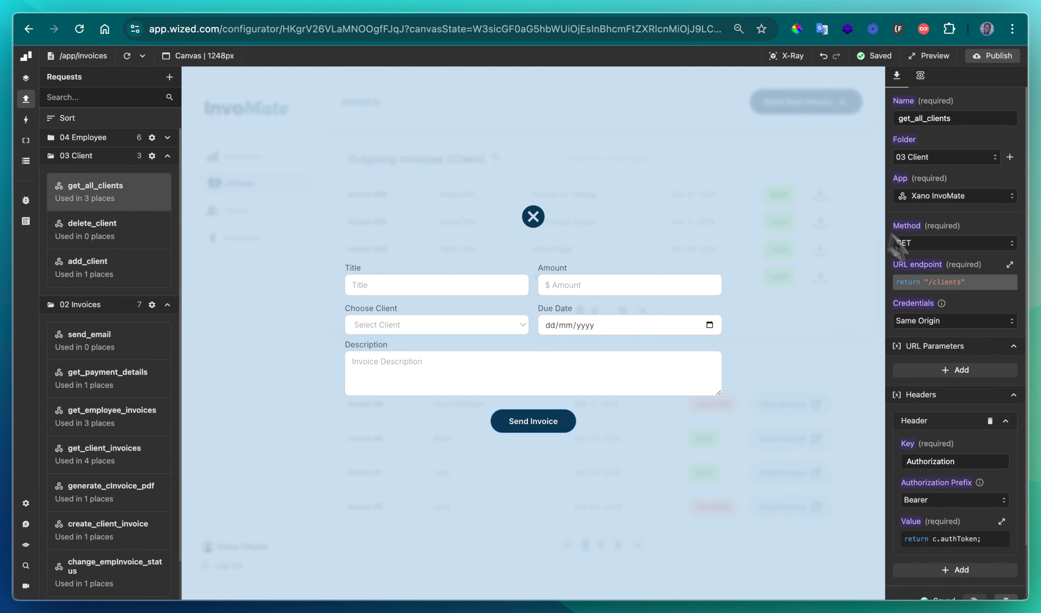
{"action": "scroll", "coordinate": [947, 297], "scroll_direction": "down", "scroll_amount": 3}
{"action": "scroll", "coordinate": [946, 320], "scroll_direction": "up", "scroll_amount": 1}
{"action": "scroll", "coordinate": [946, 320], "scroll_direction": "up", "scroll_amount": 2}
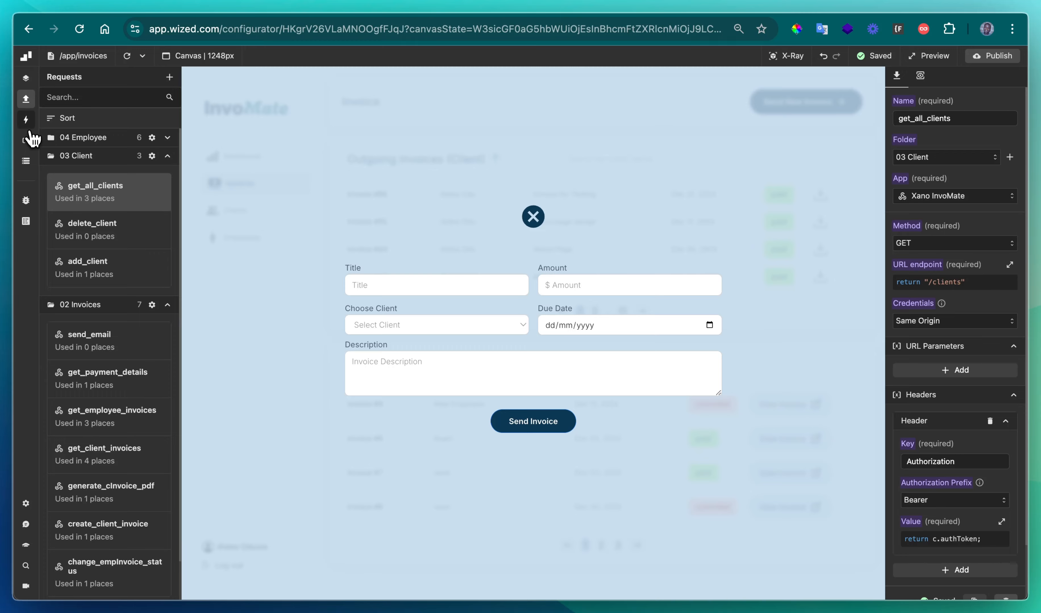
Examine the trigger condition of the On Page Load event in the 03 Clients folder.
{"action": "left_click", "coordinate": [26, 121]}
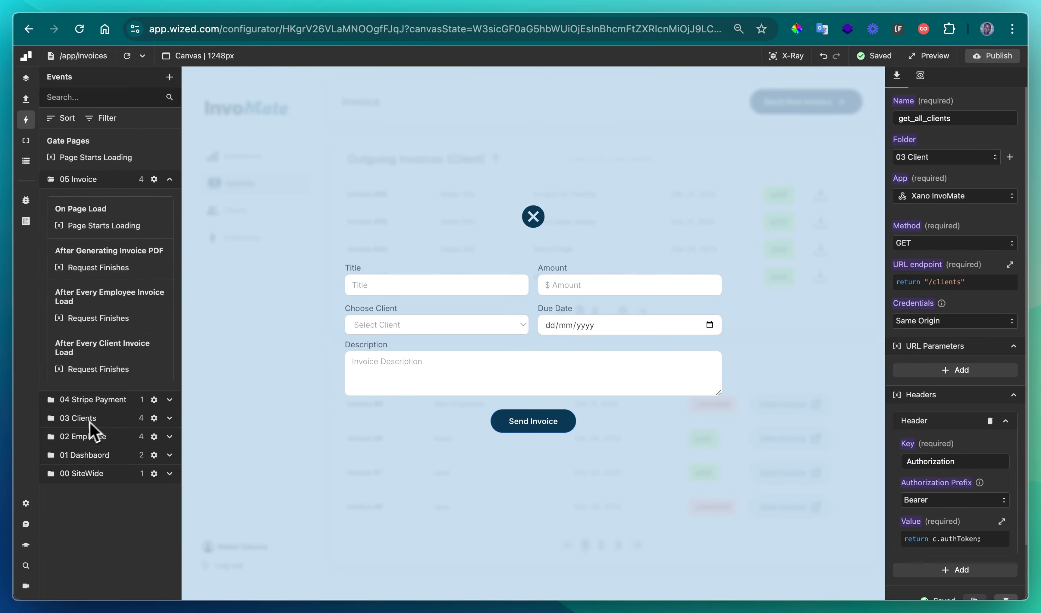
{"action": "left_click", "coordinate": [91, 426]}
{"action": "scroll", "coordinate": [116, 447], "scroll_direction": "down", "scroll_amount": 4}
{"action": "left_click", "coordinate": [128, 381]}
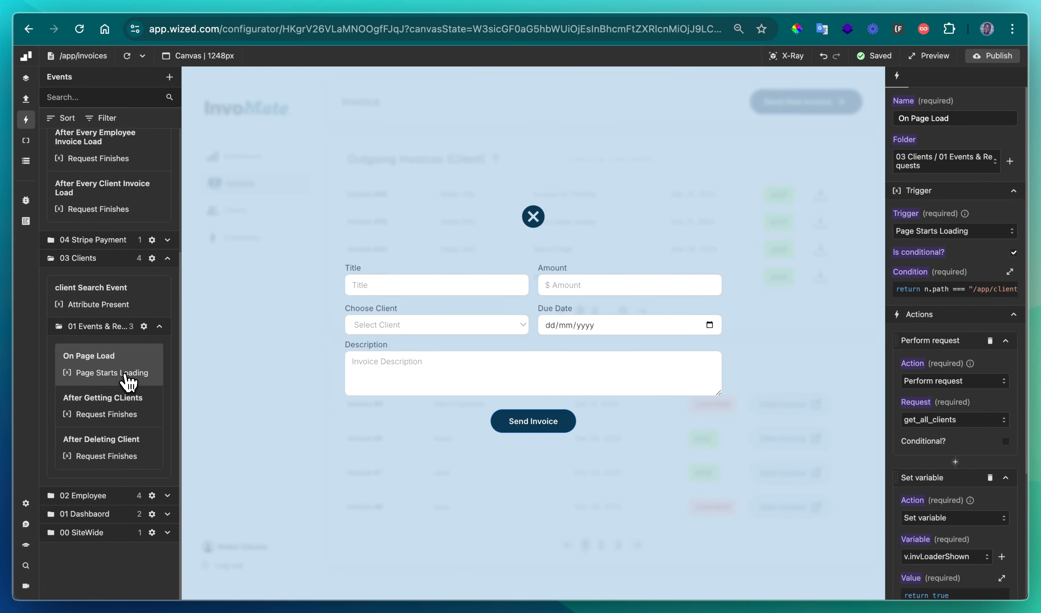
{"action": "left_click", "coordinate": [966, 295]}
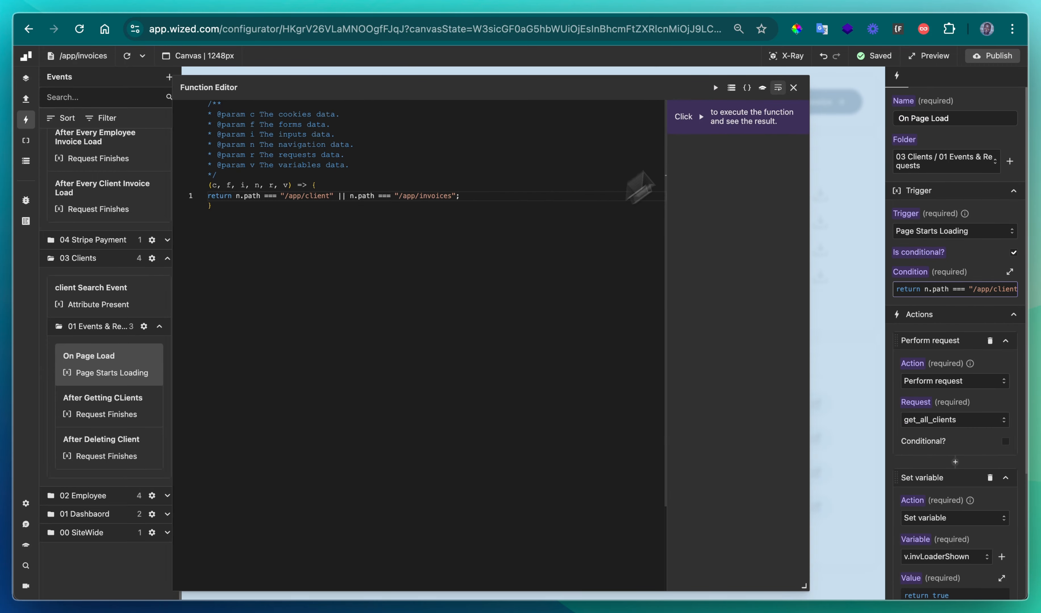
{"action": "left_click", "coordinate": [792, 87]}
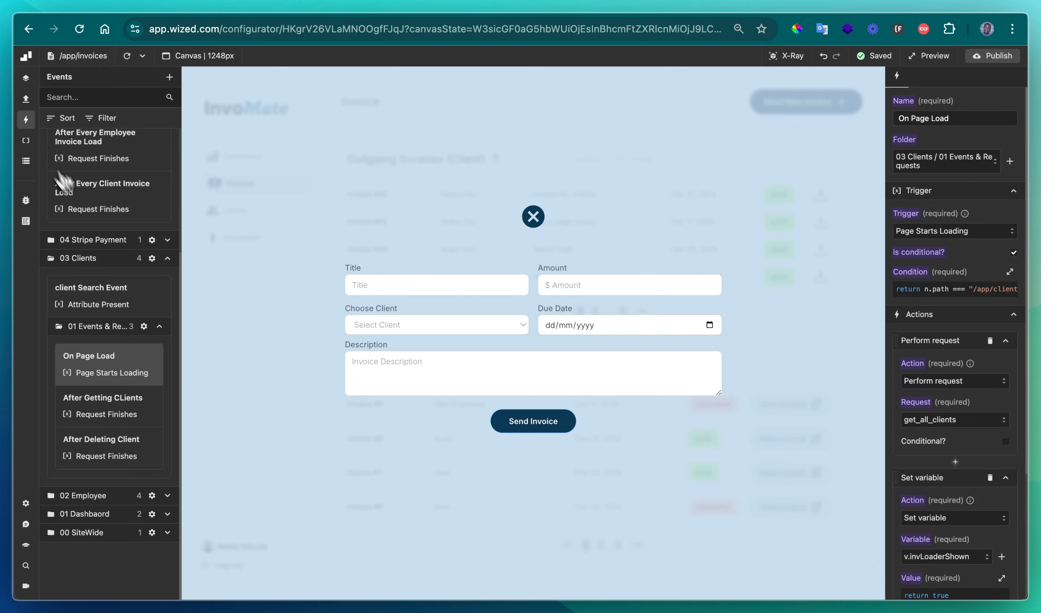
Compare the get_all_clients result in the data store with the options offered under Choose Client.
{"action": "left_click", "coordinate": [26, 162]}
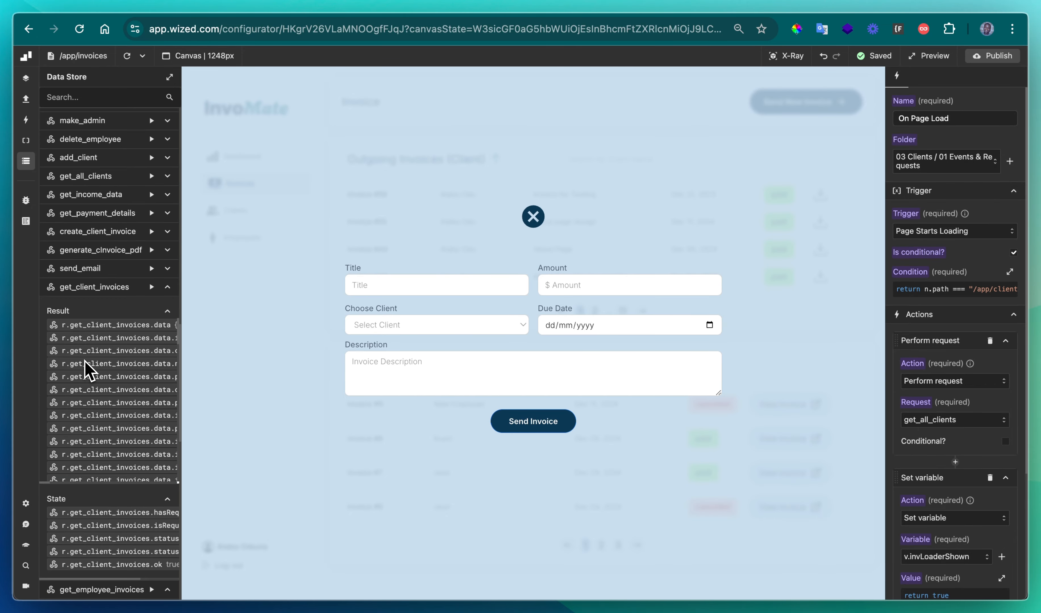
{"action": "scroll", "coordinate": [96, 220], "scroll_direction": "up", "scroll_amount": 2}
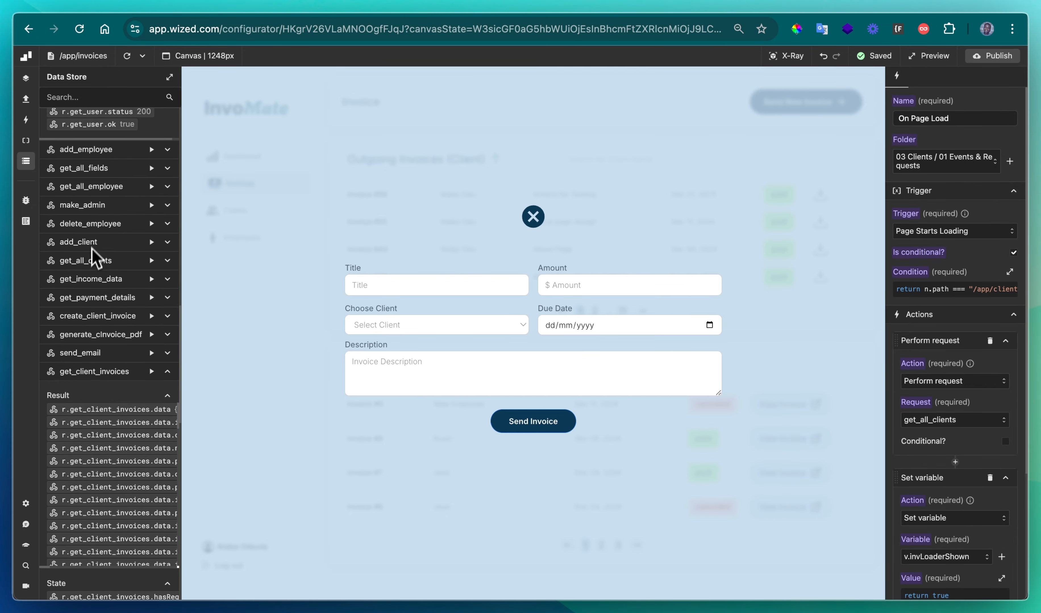
{"action": "left_click", "coordinate": [96, 258]}
{"action": "scroll", "coordinate": [118, 362], "scroll_direction": "right", "scroll_amount": 3}
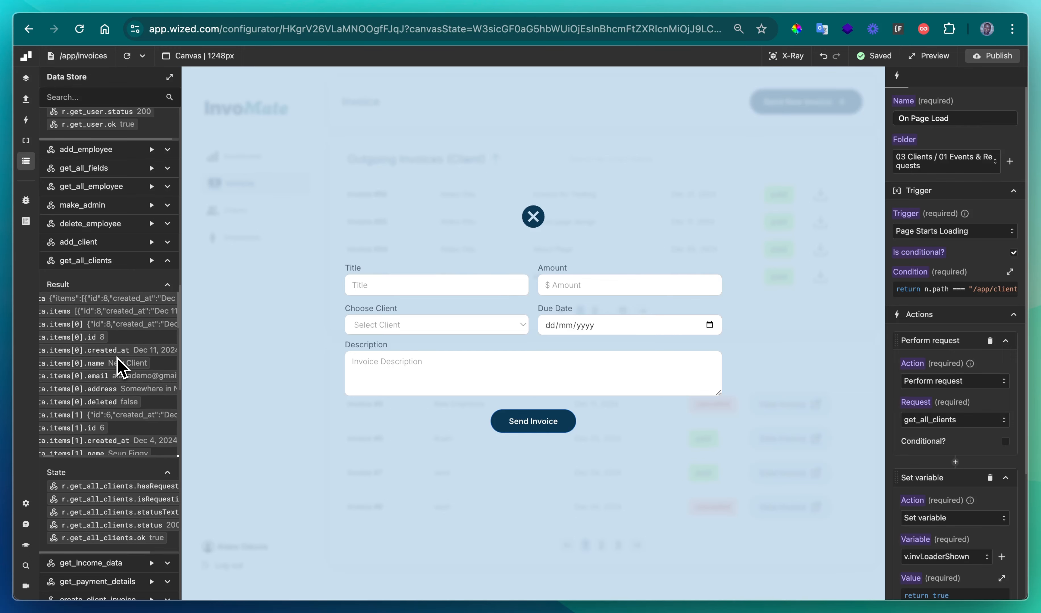
{"action": "scroll", "coordinate": [121, 367], "scroll_direction": "left", "scroll_amount": 1}
{"action": "scroll", "coordinate": [117, 358], "scroll_direction": "up", "scroll_amount": 1}
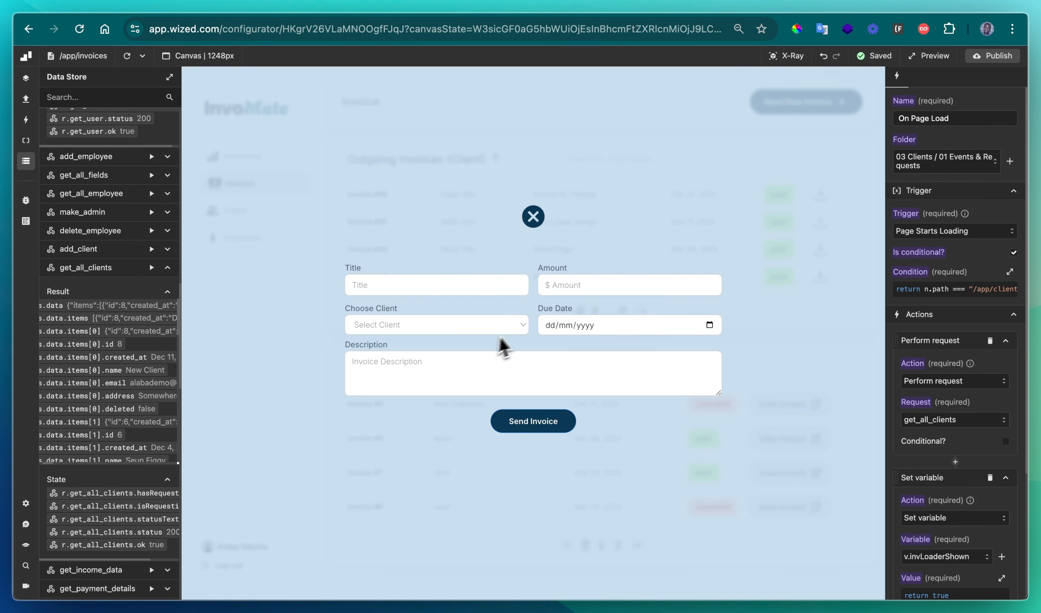
{"action": "left_click", "coordinate": [421, 327]}
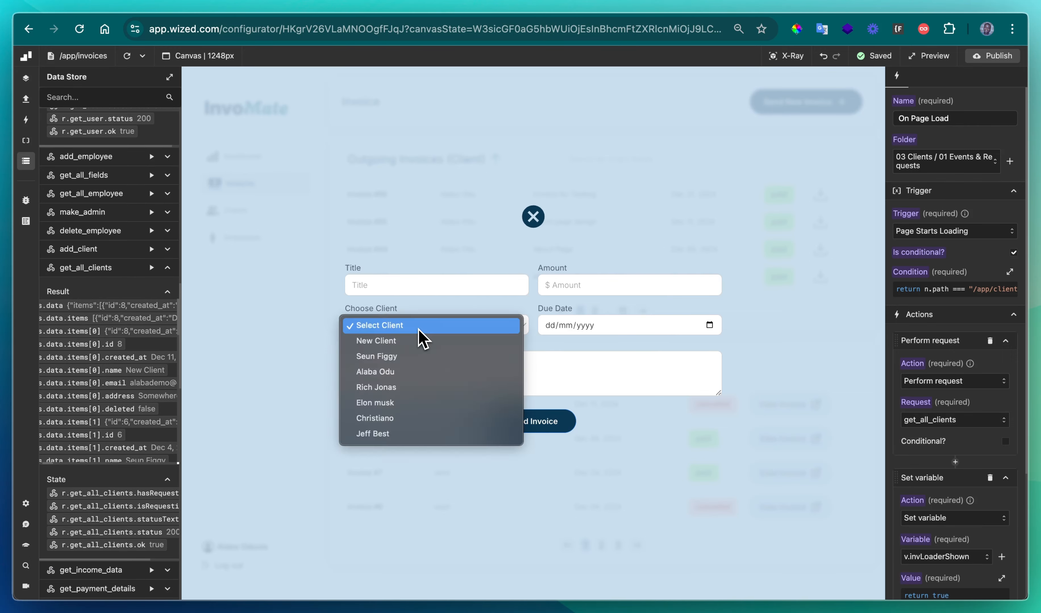
{"action": "left_click", "coordinate": [25, 120]}
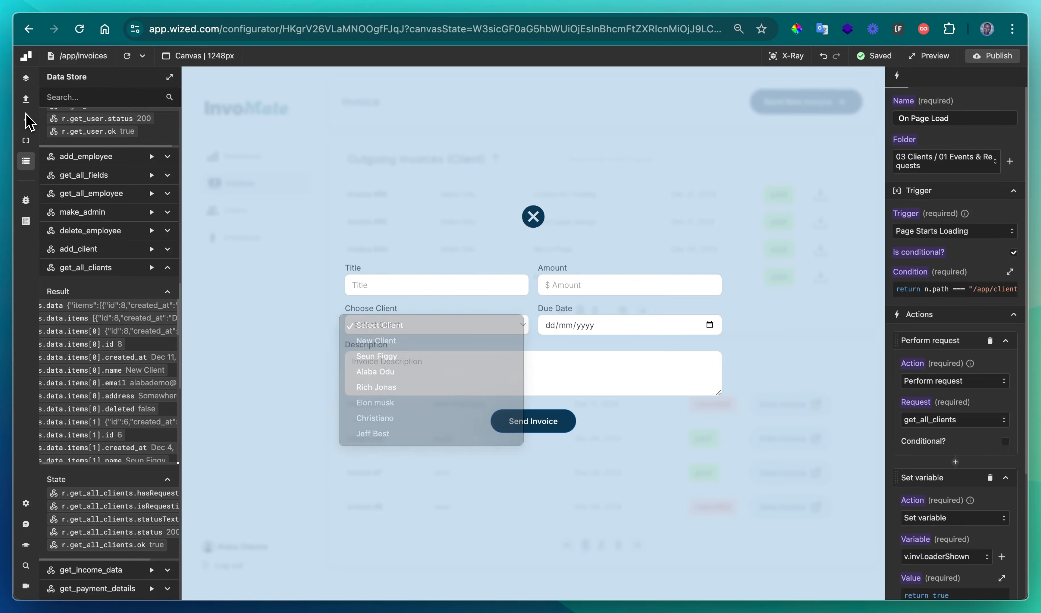
Run the List value function of client_select_option and review the client records it returns.
{"action": "left_click", "coordinate": [26, 141]}
{"action": "scroll", "coordinate": [163, 365], "scroll_direction": "down", "scroll_amount": 3}
{"action": "scroll", "coordinate": [158, 339], "scroll_direction": "up", "scroll_amount": 3}
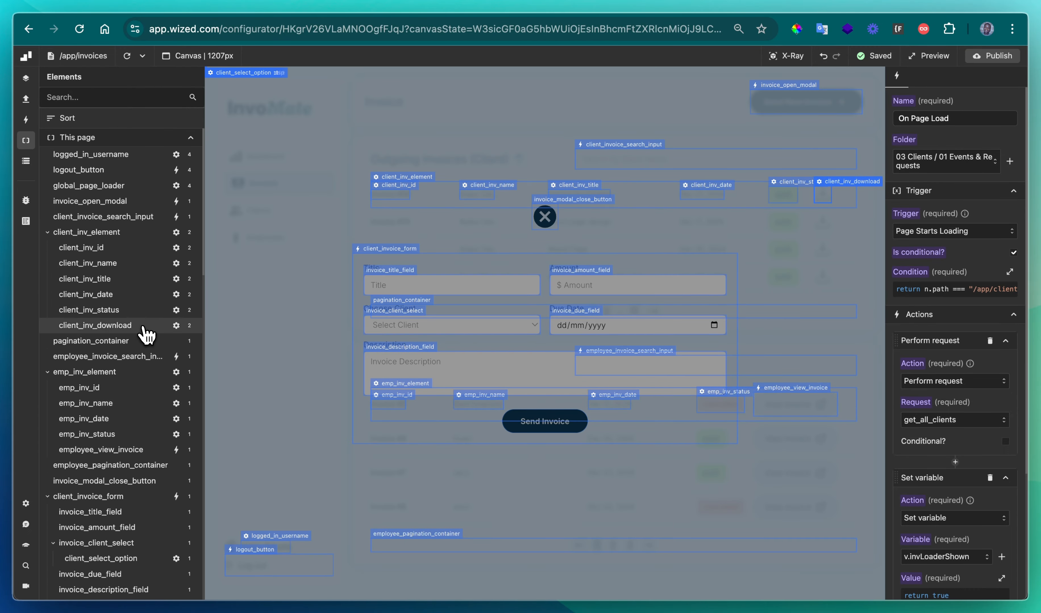
{"action": "scroll", "coordinate": [148, 350], "scroll_direction": "down", "scroll_amount": 2}
{"action": "left_click", "coordinate": [177, 475]}
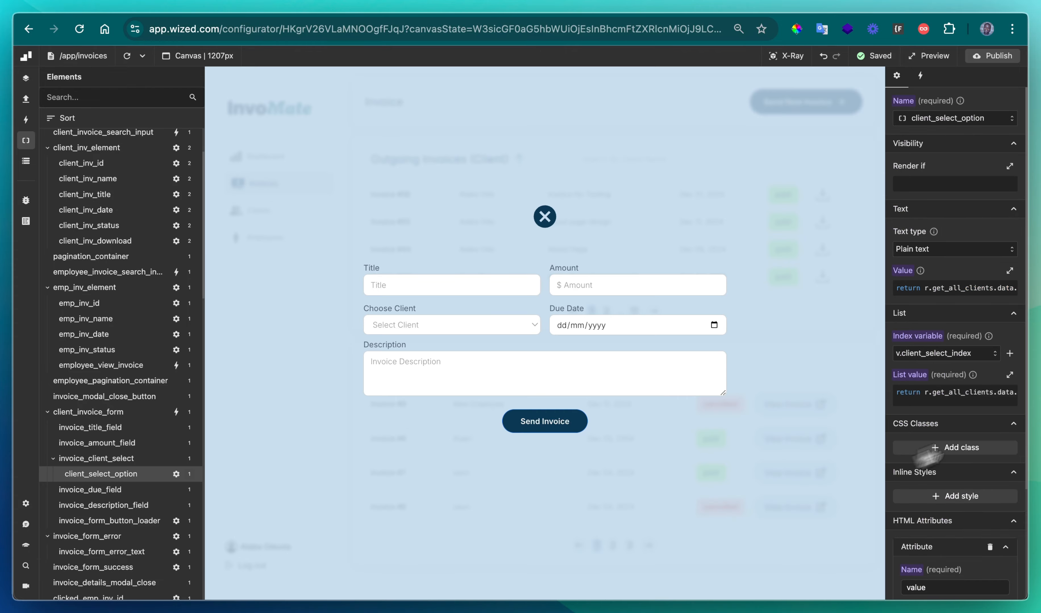
{"action": "left_click", "coordinate": [965, 394]}
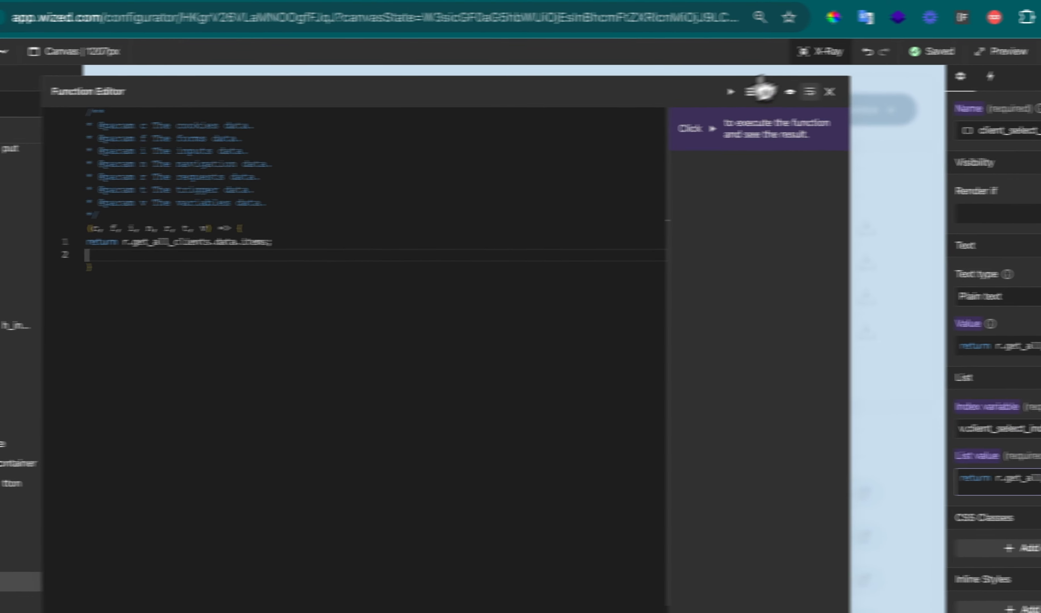
{"action": "left_click", "coordinate": [824, 90]}
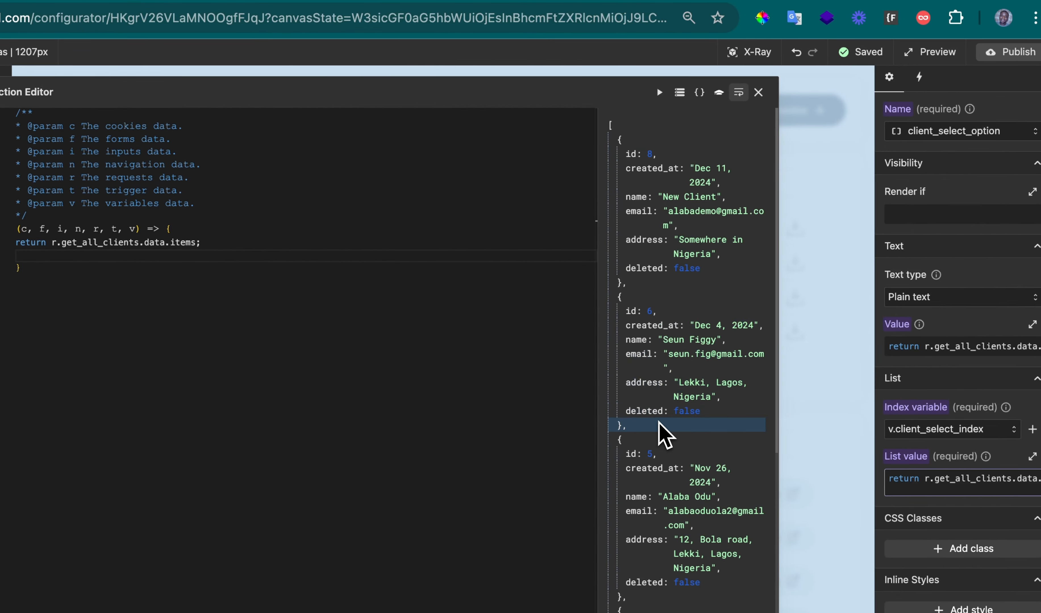
{"action": "scroll", "coordinate": [667, 430], "scroll_direction": "down", "scroll_amount": 5}
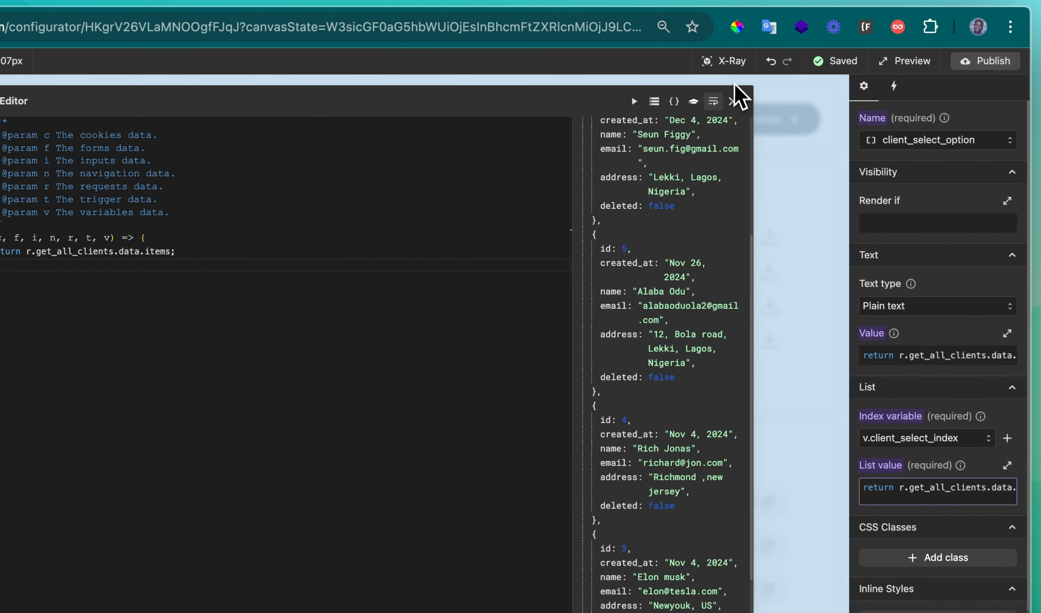
{"action": "left_click", "coordinate": [753, 94]}
Review the HTML attribute and the text Value function of client_select_option.
{"action": "scroll", "coordinate": [942, 411], "scroll_direction": "down", "scroll_amount": 3}
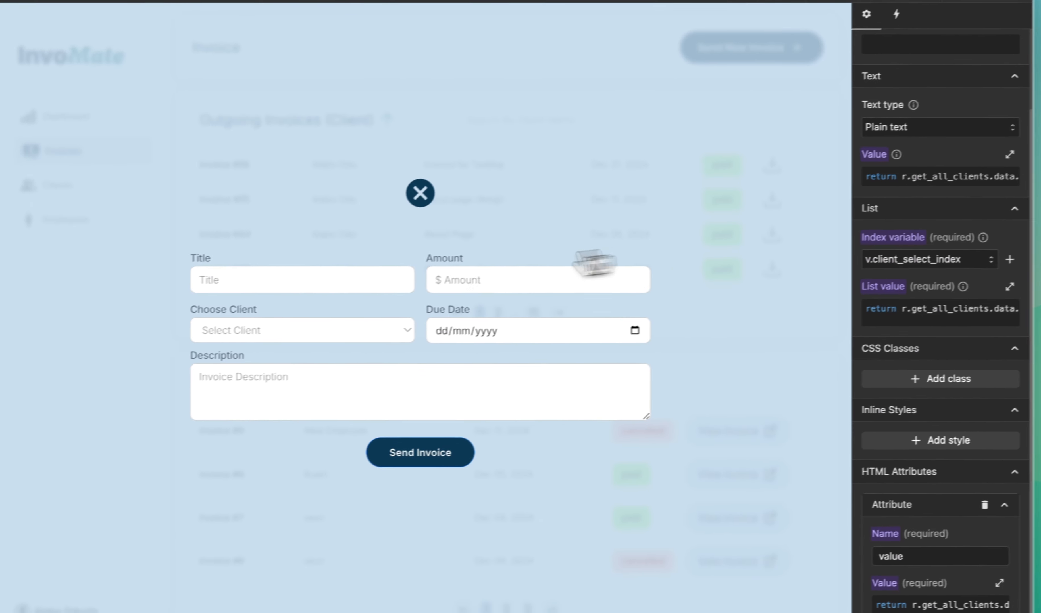
{"action": "scroll", "coordinate": [939, 335], "scroll_direction": "up", "scroll_amount": 3}
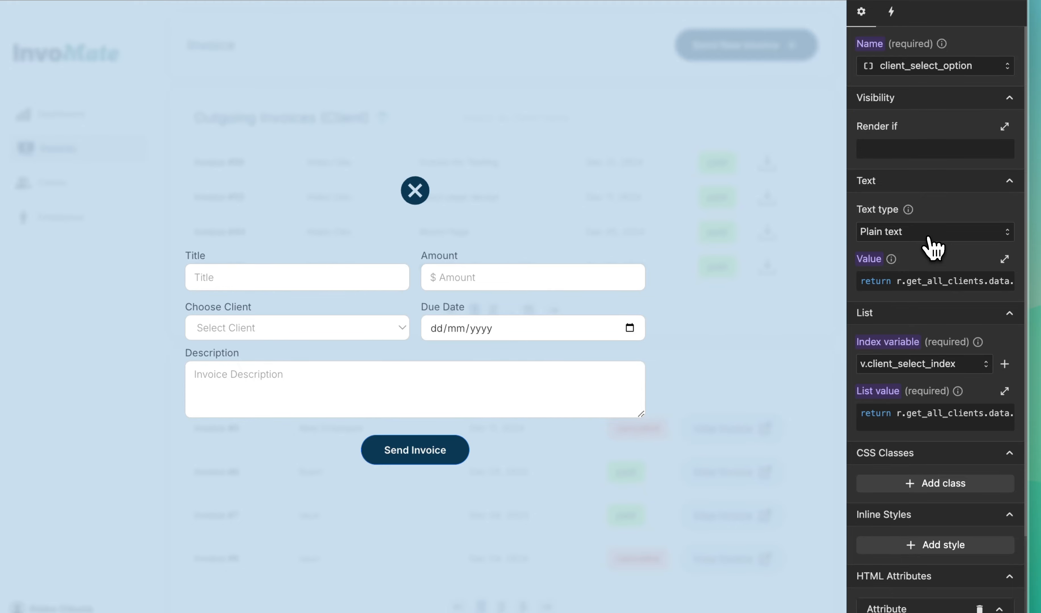
{"action": "left_click", "coordinate": [935, 282]}
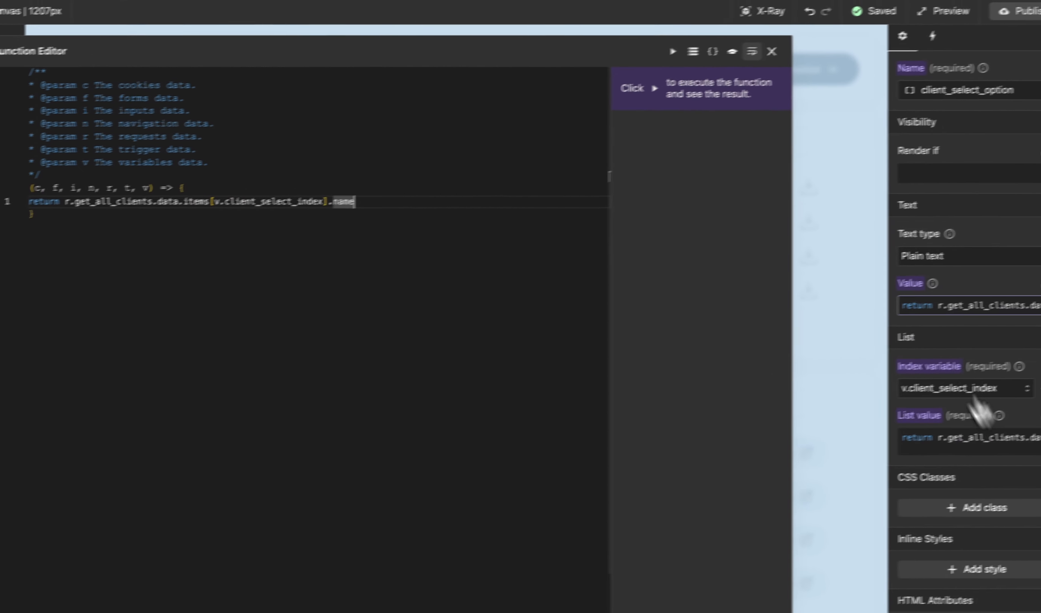
{"action": "left_click", "coordinate": [736, 69]}
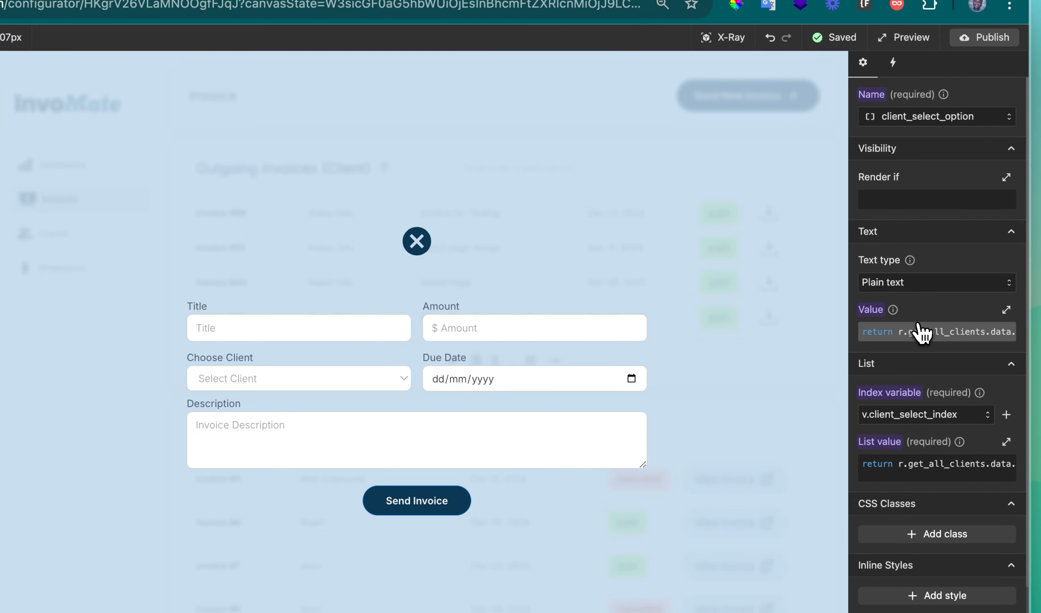
Clear the expression after return in the text Value function of client_select_option.
{"action": "left_click", "coordinate": [922, 332]}
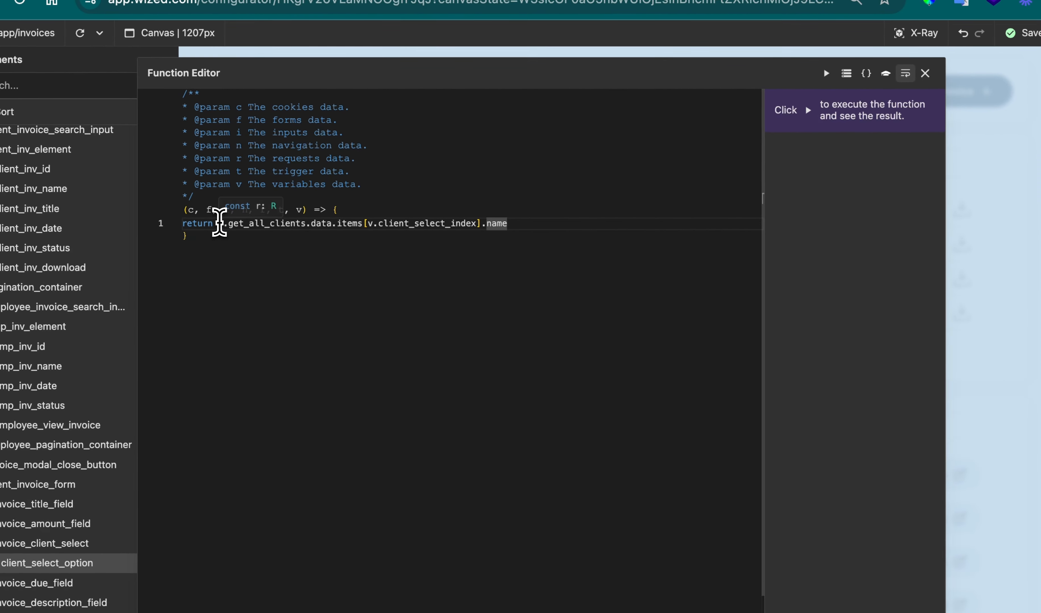
{"action": "left_click_drag", "start_coordinate": [219, 223], "coordinate": [550, 223]}
{"action": "key", "text": "BackSpace"}
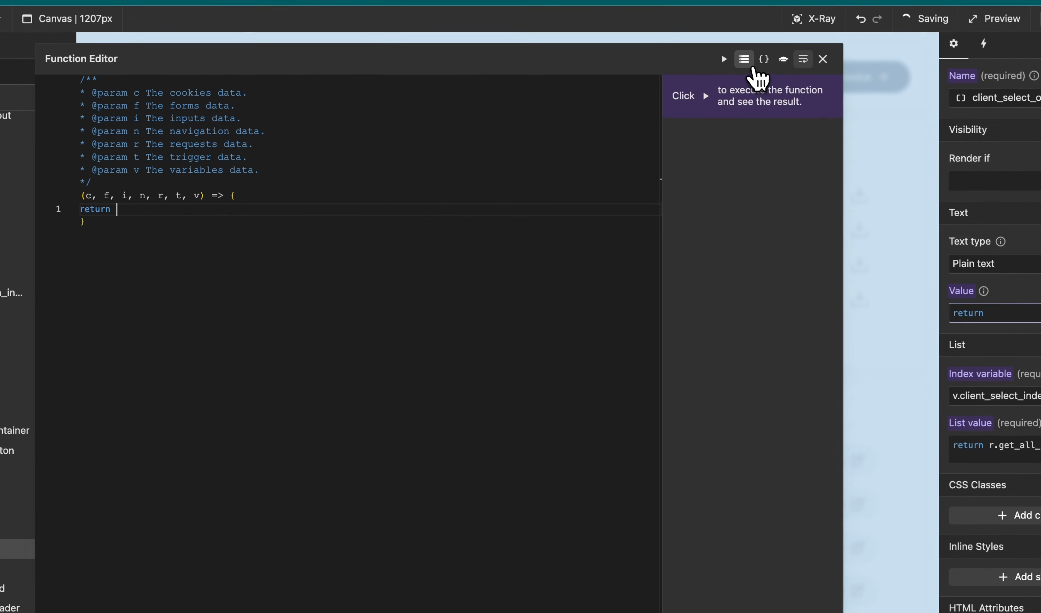
Insert the path to the first client's name from the get_all_clients result in the data store, giving return r.get_all_clients.data.items[0].name;.
{"action": "left_click", "coordinate": [775, 64]}
{"action": "scroll", "coordinate": [525, 272], "scroll_direction": "up", "scroll_amount": 3}
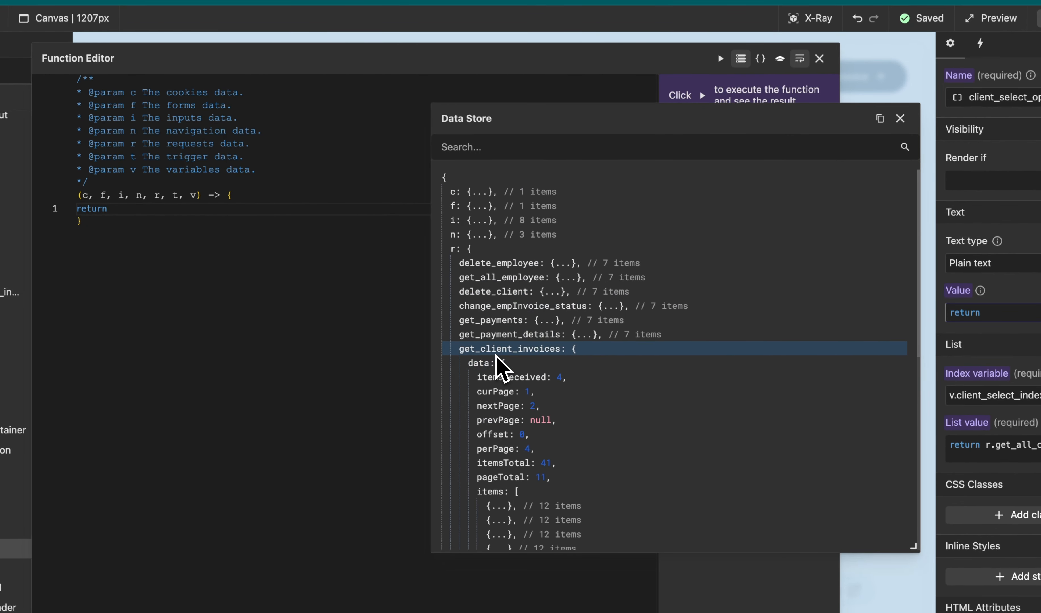
{"action": "scroll", "coordinate": [501, 367], "scroll_direction": "down", "scroll_amount": 3}
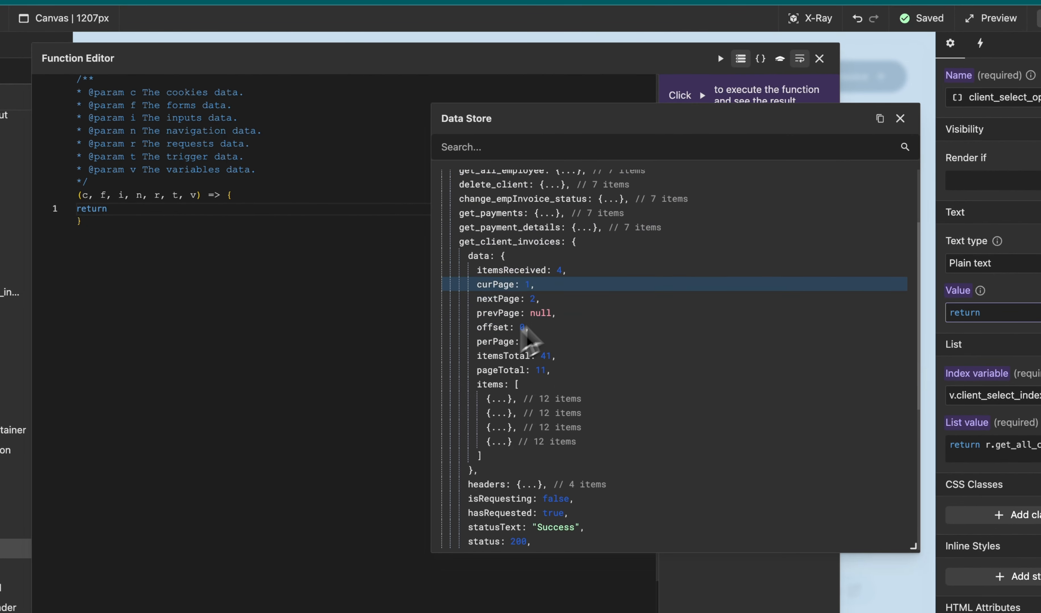
{"action": "left_click", "coordinate": [576, 244]}
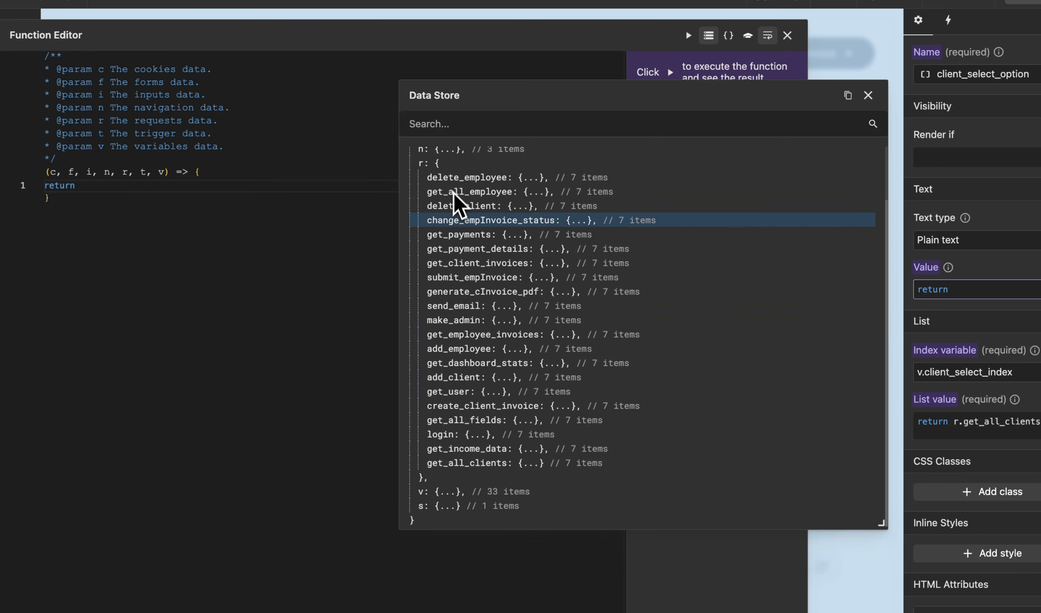
{"action": "left_click", "coordinate": [524, 464]}
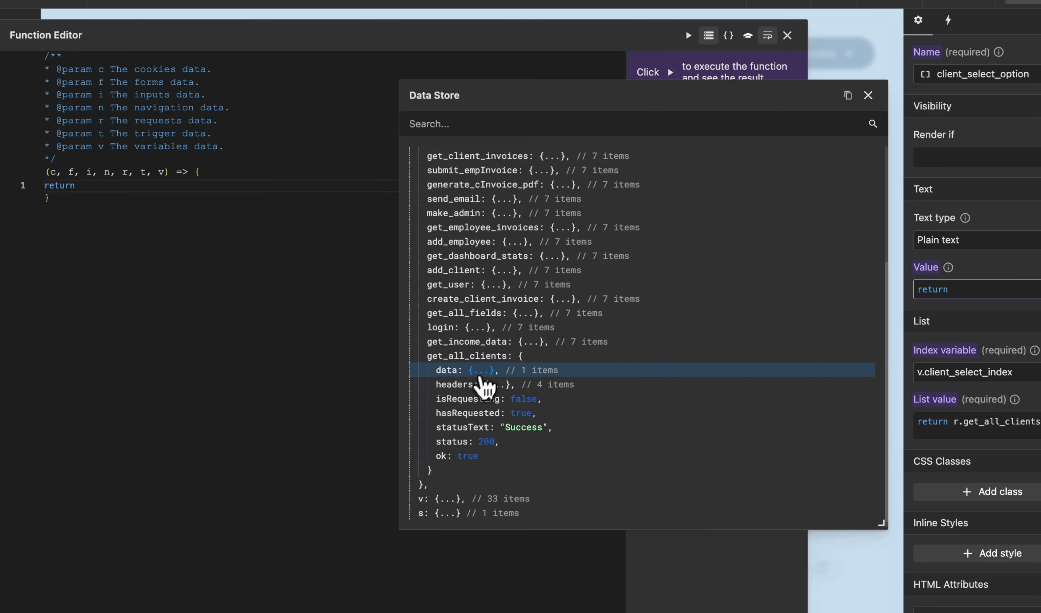
{"action": "left_click", "coordinate": [489, 371]}
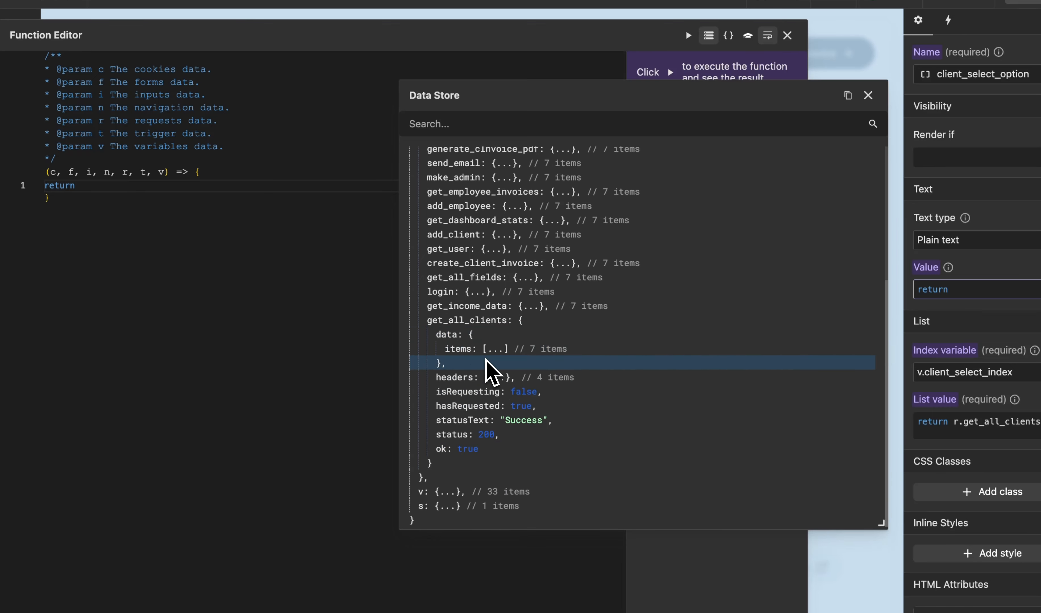
{"action": "left_click", "coordinate": [489, 349]}
{"action": "left_click", "coordinate": [482, 364]}
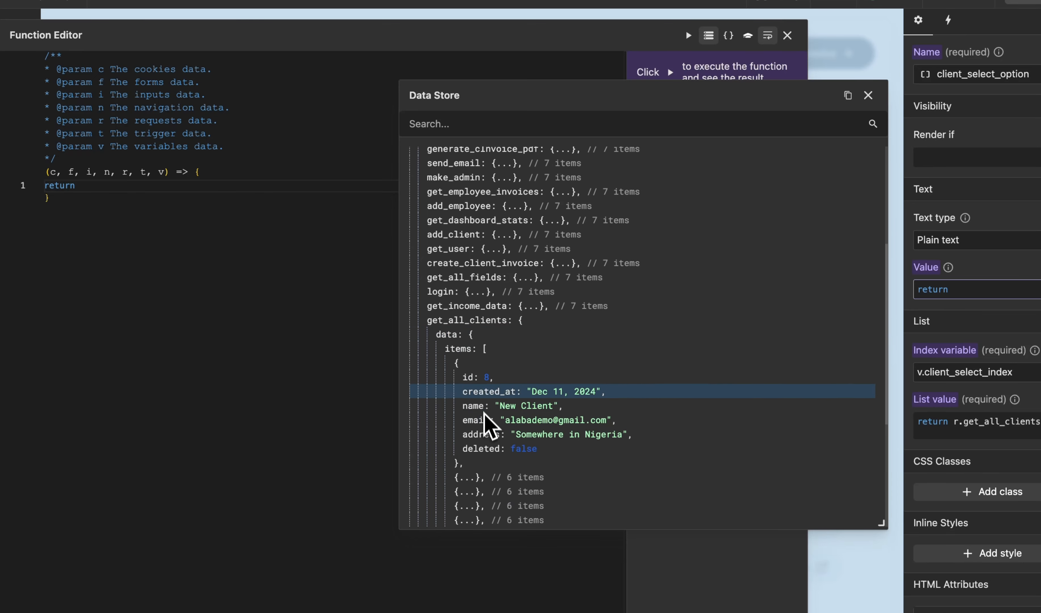
{"action": "left_click_drag", "start_coordinate": [481, 400], "coordinate": [481, 401]}
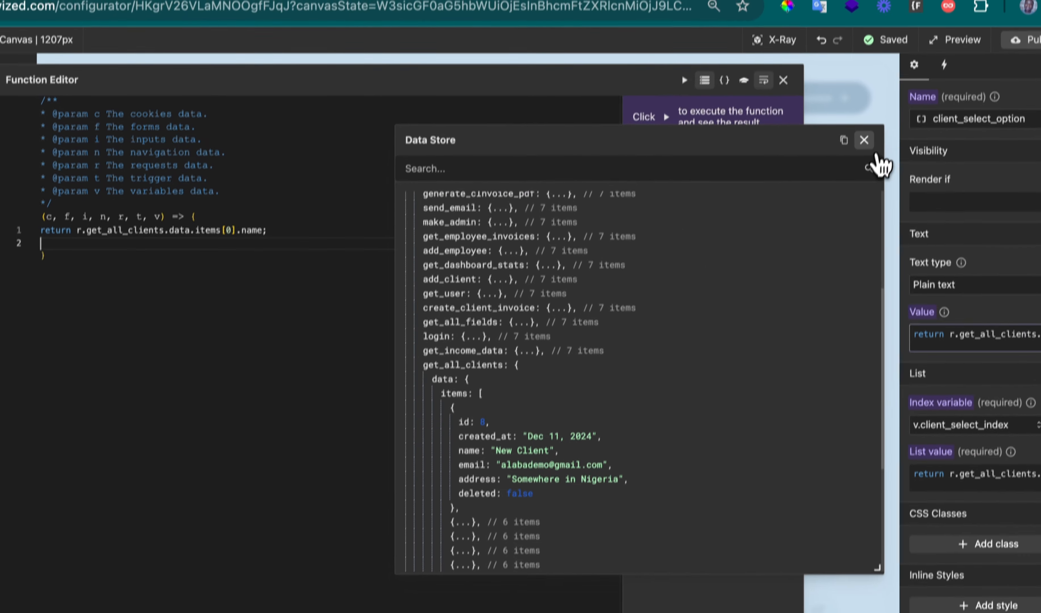
{"action": "left_click", "coordinate": [868, 95]}
Replace the fixed index 0 in the items path with v.client_select_index and close the function.
{"action": "left_click", "coordinate": [292, 256]}
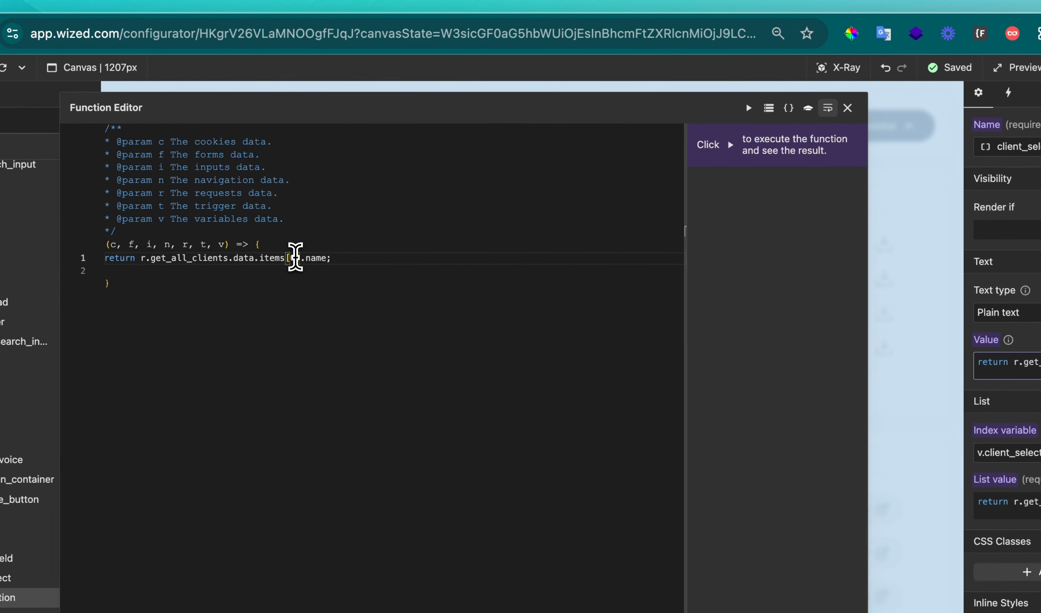
{"action": "key", "text": "Delete"}
{"action": "type", "text": "v"}
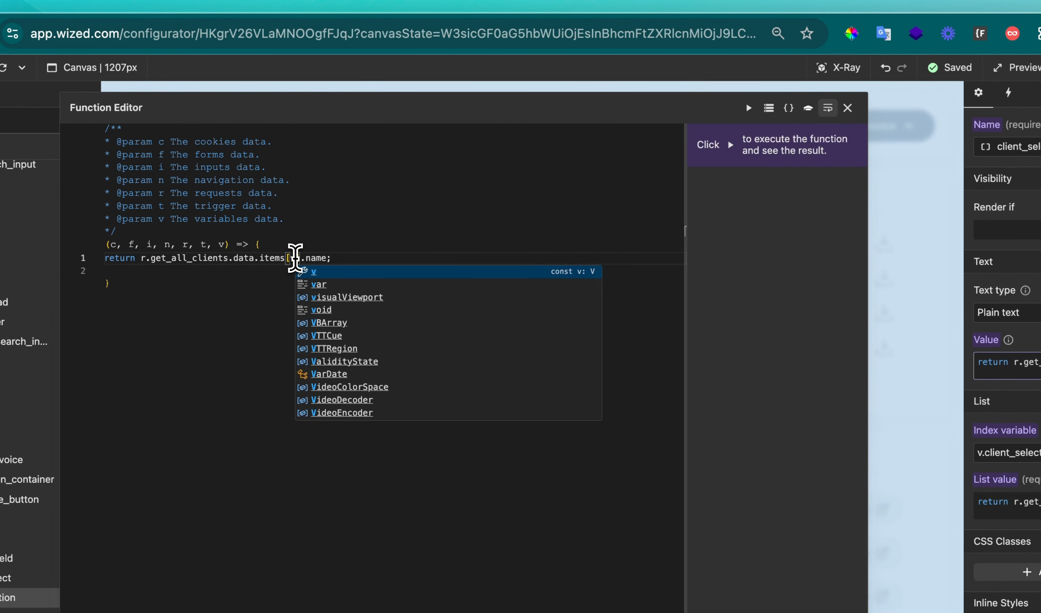
{"action": "type", "text": ".clien"}
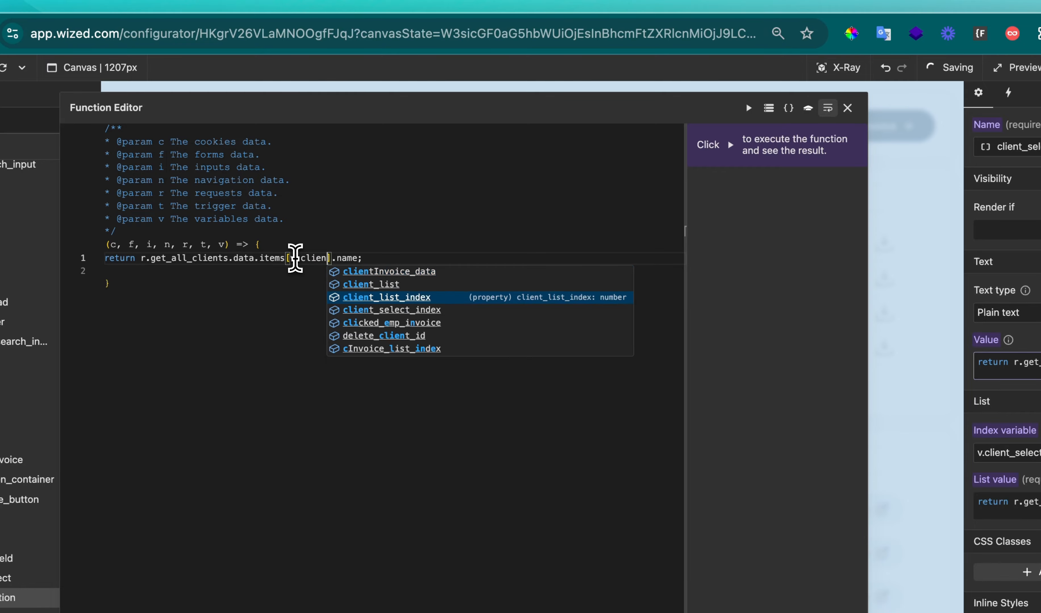
{"action": "key", "text": "Down"}
{"action": "key", "text": "Return"}
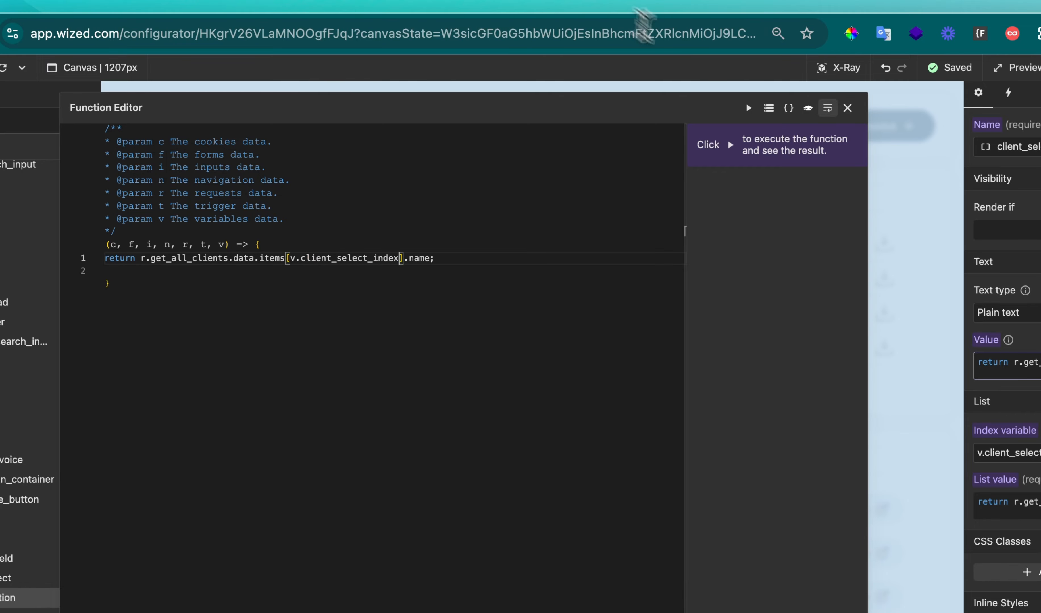
{"action": "left_click", "coordinate": [847, 108]}
Show the data store's input fields and test Choose Client with two different clients, ending on Elon musk, to check i.invoice_client_select.
{"action": "scroll", "coordinate": [983, 383], "scroll_direction": "down", "scroll_amount": 4}
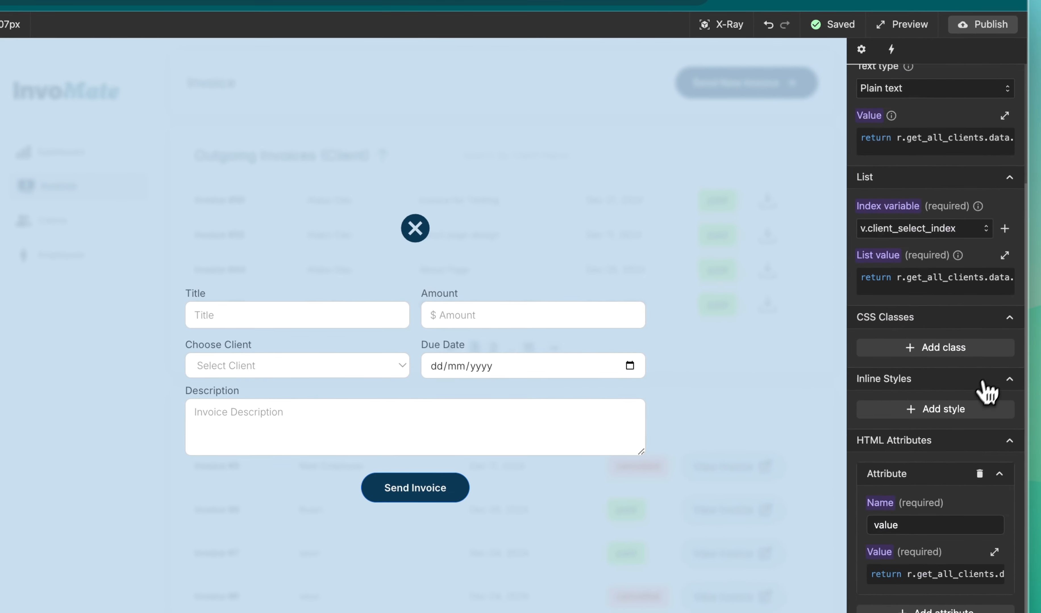
{"action": "scroll", "coordinate": [984, 394], "scroll_direction": "down", "scroll_amount": 2}
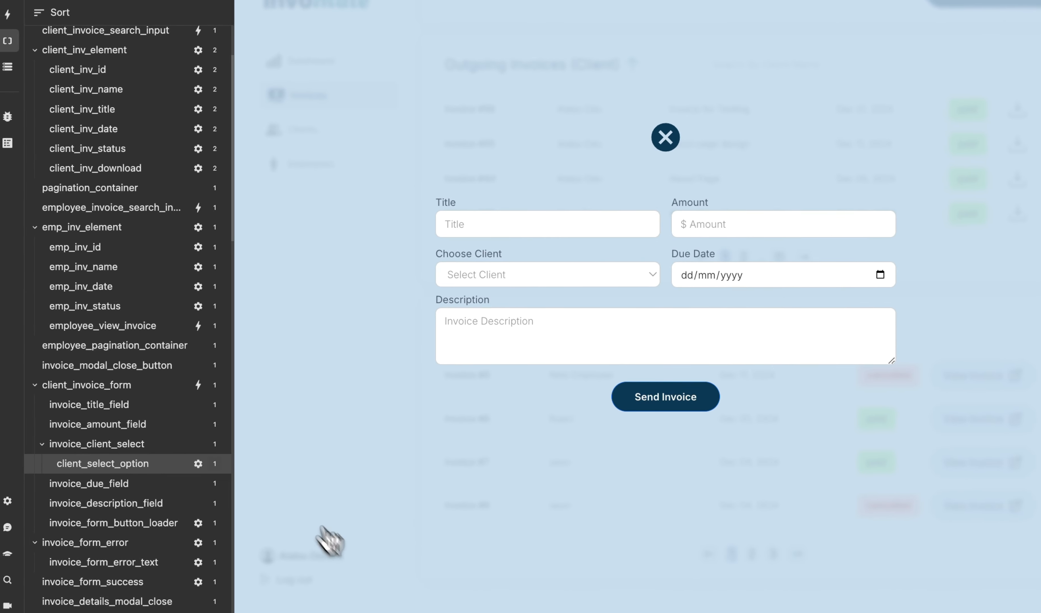
{"action": "left_click", "coordinate": [8, 66]}
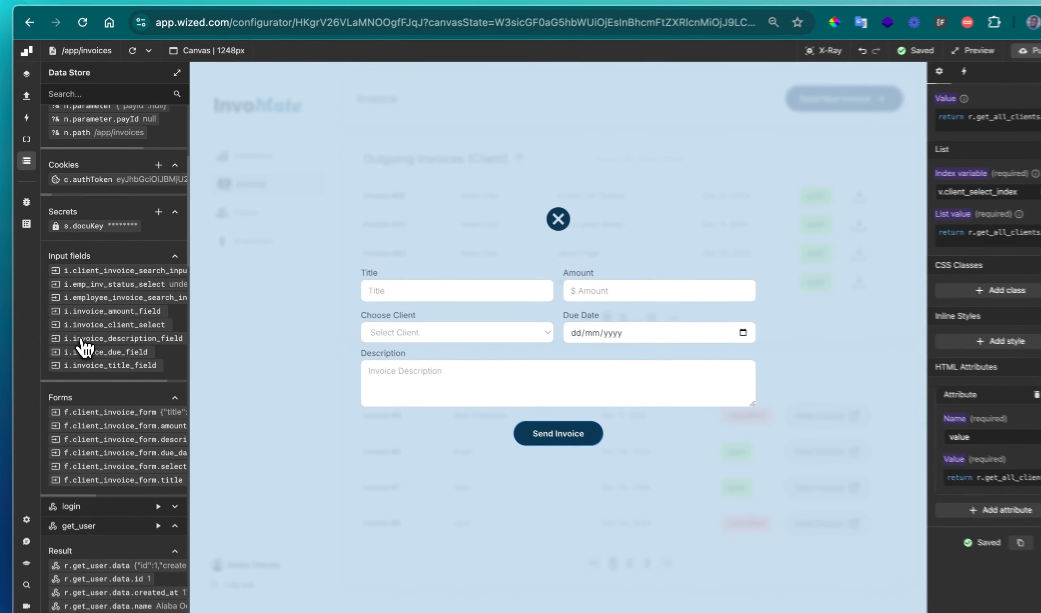
{"action": "scroll", "coordinate": [115, 343], "scroll_direction": "right", "scroll_amount": 3}
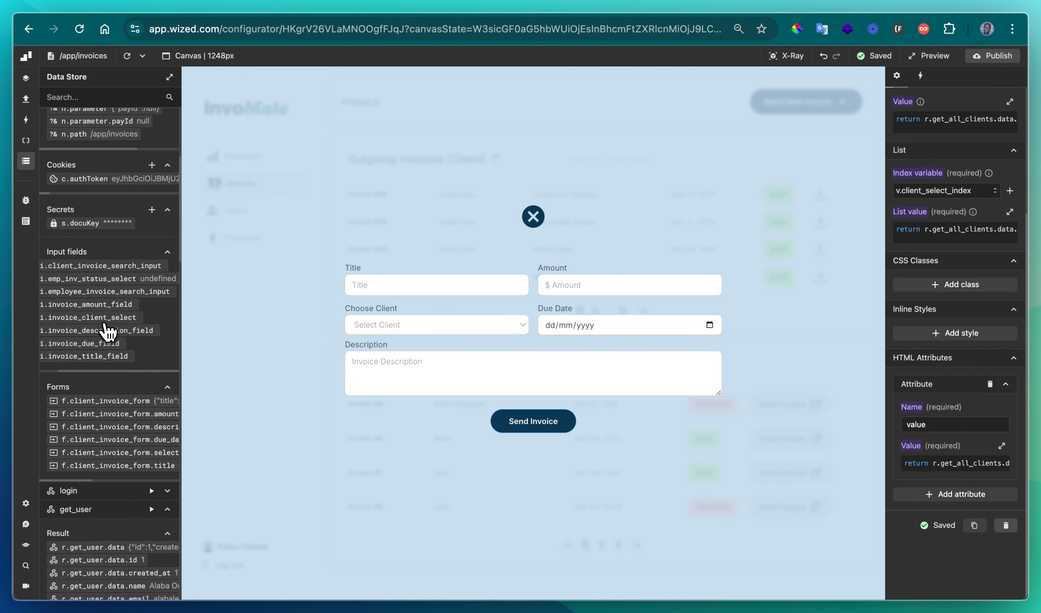
{"action": "left_click", "coordinate": [396, 325]}
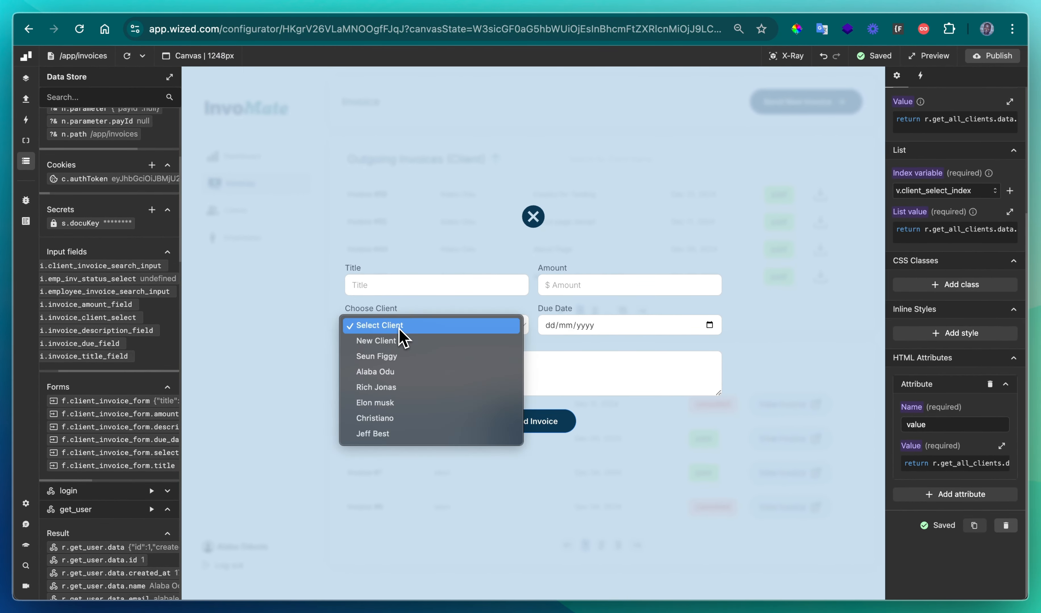
{"action": "left_click", "coordinate": [406, 360]}
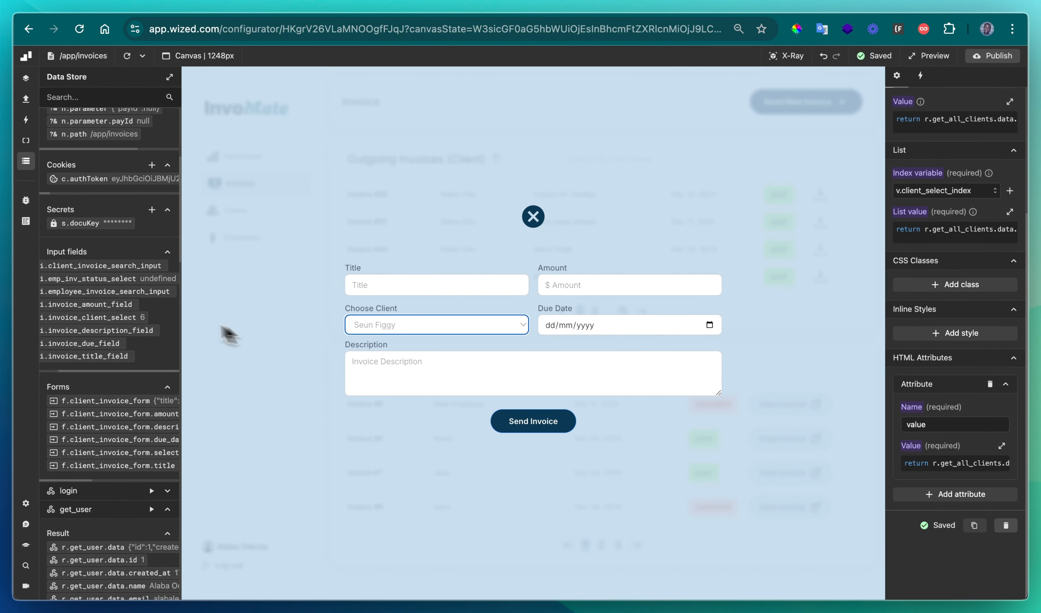
{"action": "left_click", "coordinate": [455, 330]}
{"action": "left_click", "coordinate": [418, 380]}
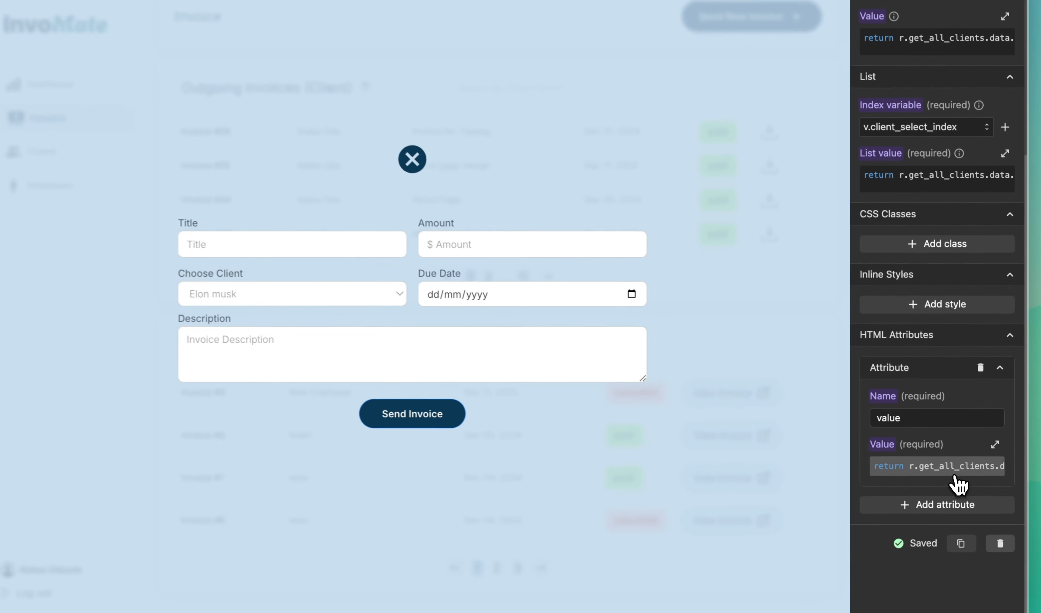
Review the function behind the value HTML attribute of client_select_option and its other settings.
{"action": "left_click", "coordinate": [944, 464]}
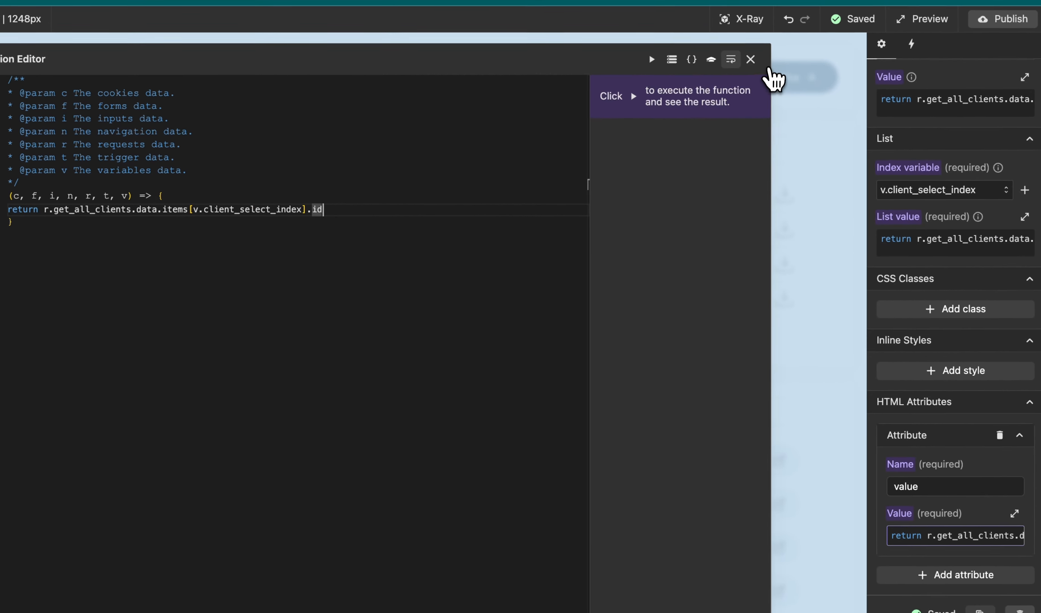
{"action": "left_click", "coordinate": [751, 59]}
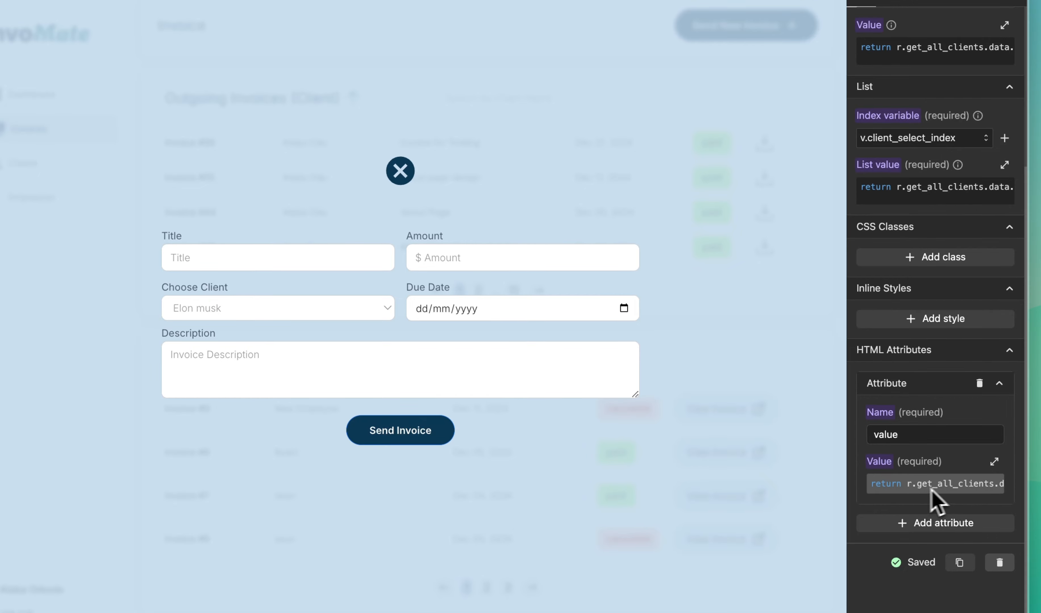
{"action": "left_click", "coordinate": [971, 488]}
{"action": "left_click", "coordinate": [751, 16]}
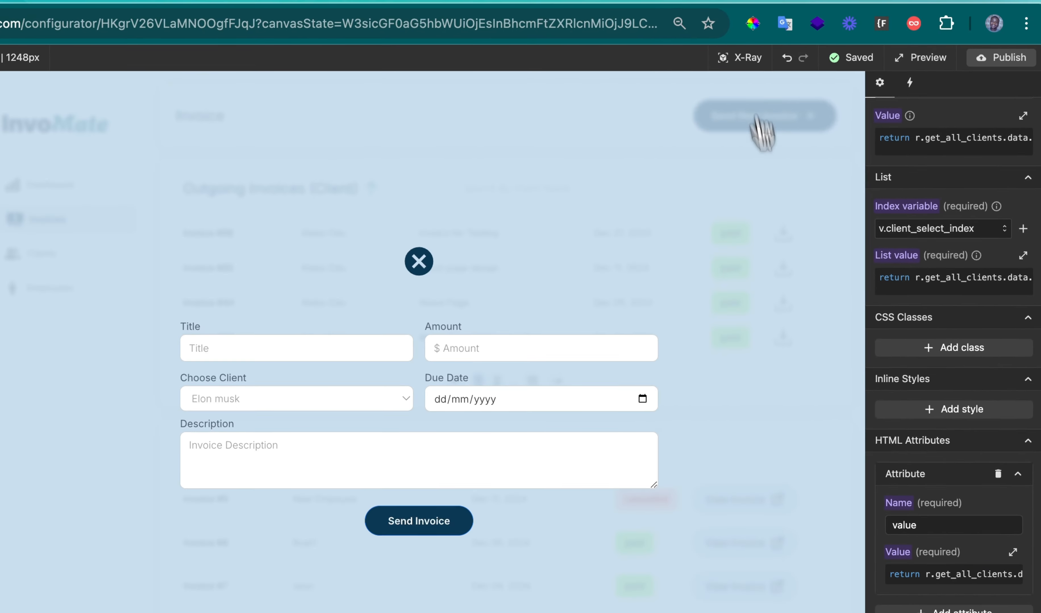
{"action": "scroll", "coordinate": [952, 379], "scroll_direction": "up", "scroll_amount": 5}
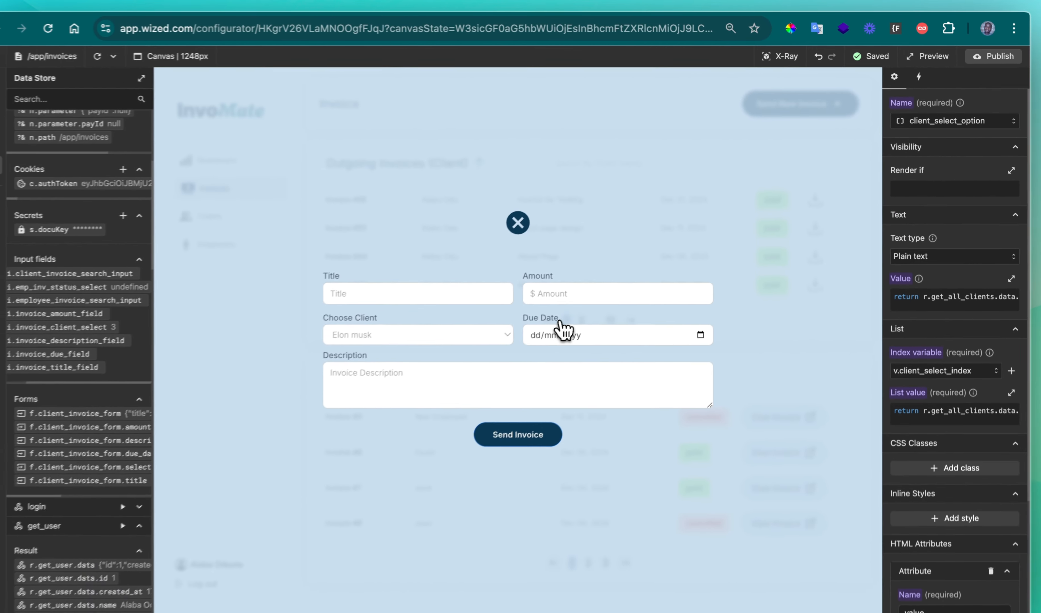
{"action": "scroll", "coordinate": [952, 464], "scroll_direction": "down", "scroll_amount": 5}
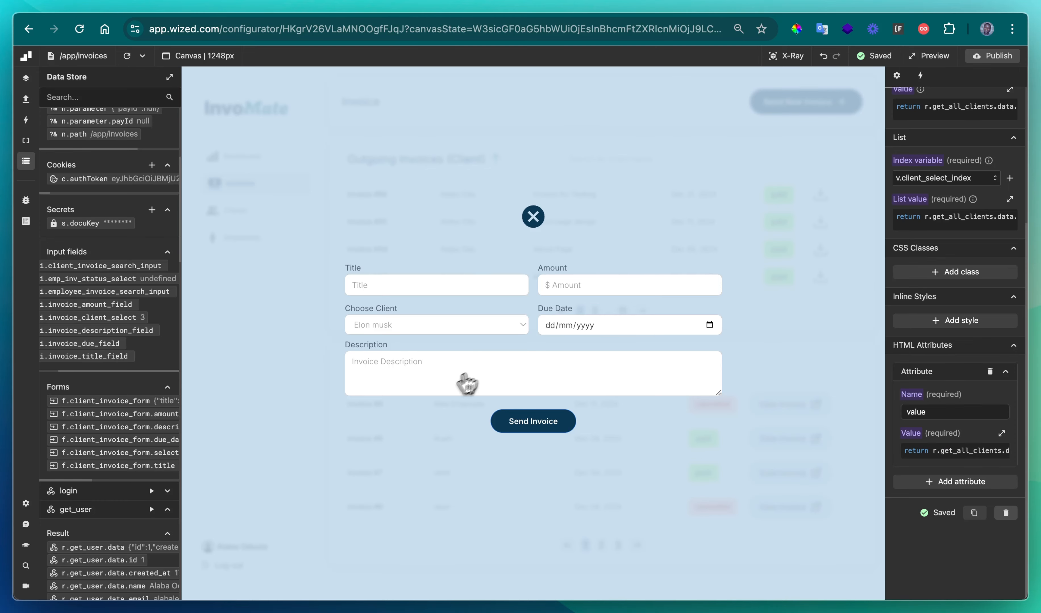
Examine the endpoint, headers and body items of the create_client_invoice request in the 02 Invoices folder.
{"action": "left_click", "coordinate": [22, 105]}
{"action": "scroll", "coordinate": [110, 325], "scroll_direction": "down", "scroll_amount": 2}
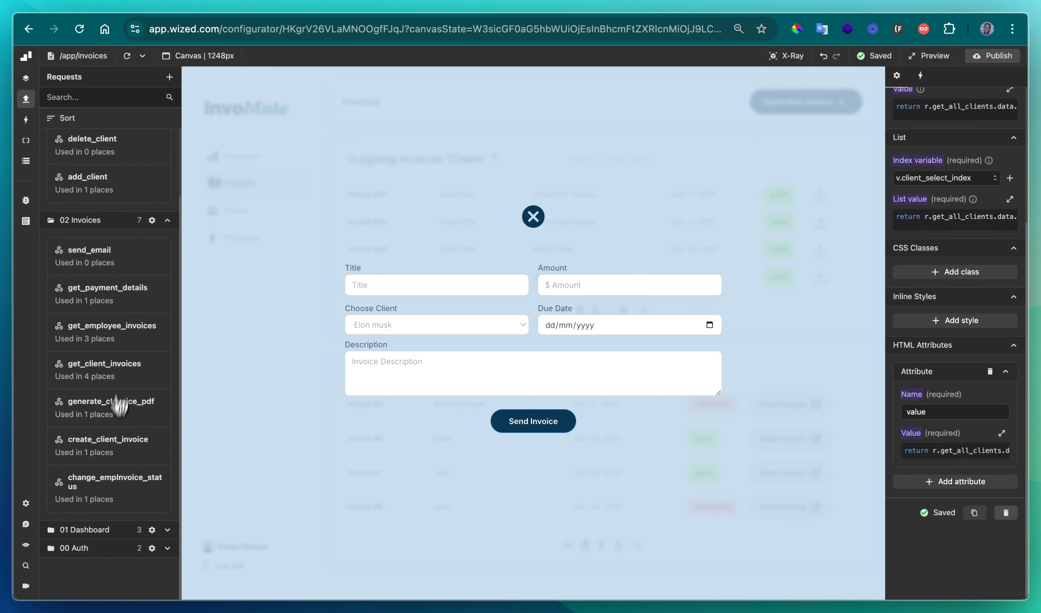
{"action": "left_click", "coordinate": [135, 457]}
{"action": "scroll", "coordinate": [931, 224], "scroll_direction": "down", "scroll_amount": 10}
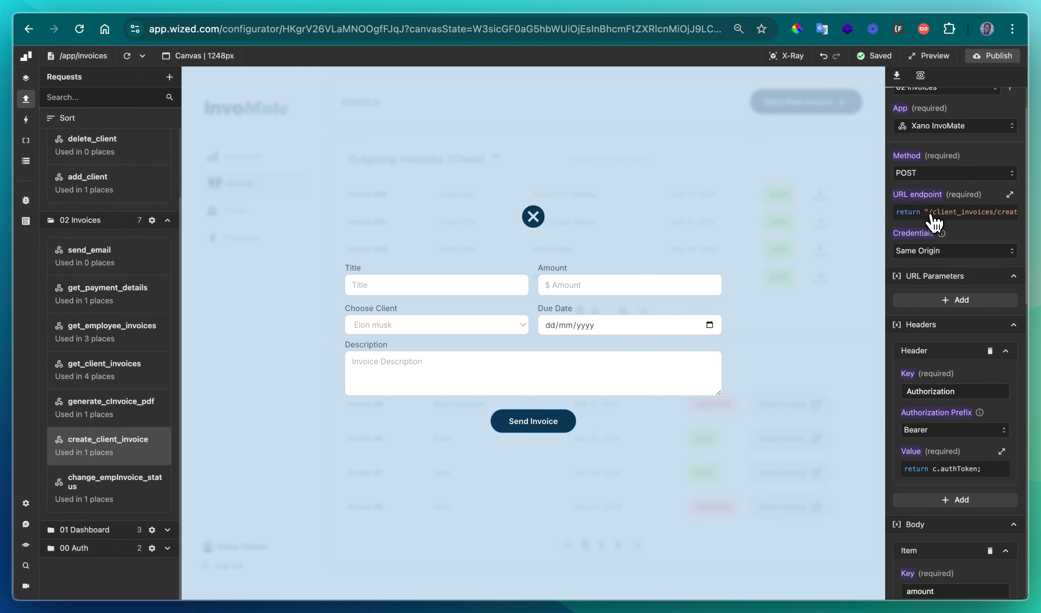
{"action": "scroll", "coordinate": [933, 227], "scroll_direction": "down", "scroll_amount": 5}
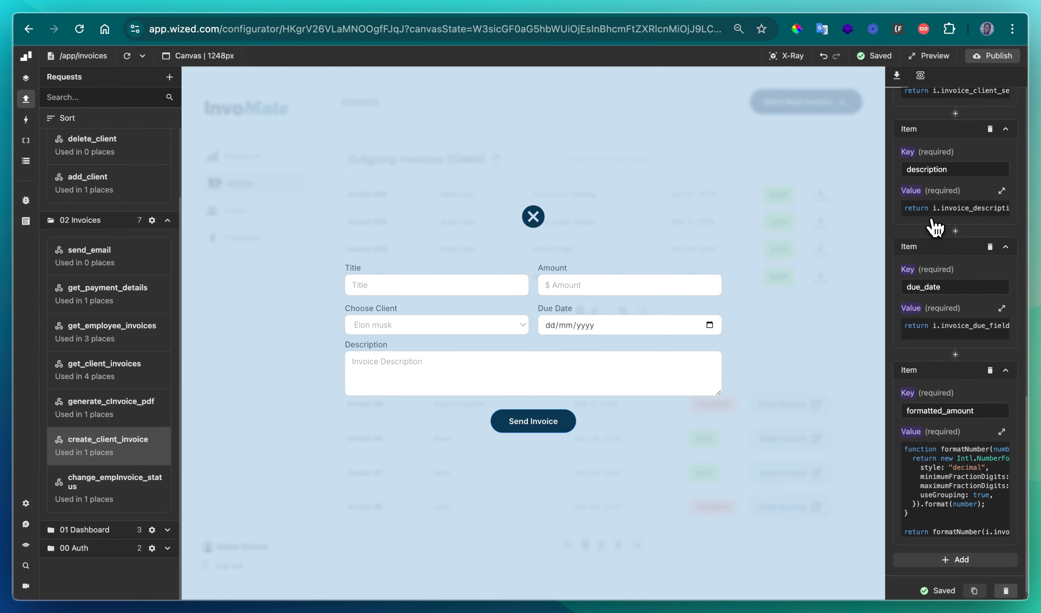
{"action": "scroll", "coordinate": [933, 225], "scroll_direction": "up", "scroll_amount": 2}
{"action": "scroll", "coordinate": [934, 226], "scroll_direction": "down", "scroll_amount": 2}
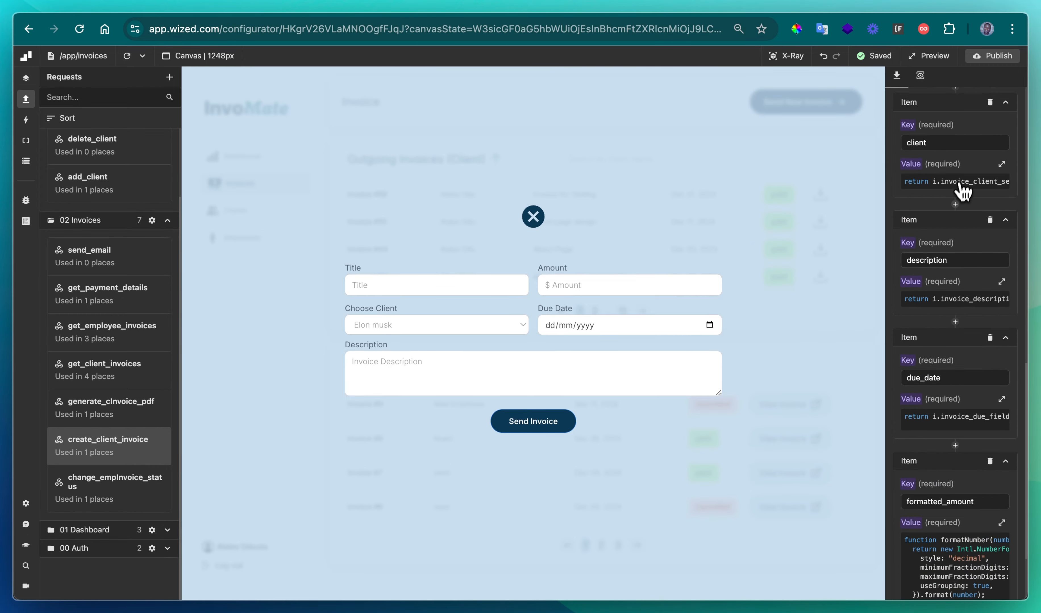
Run the Value function of the request's client body item to check what it returns.
{"action": "left_click", "coordinate": [955, 184]}
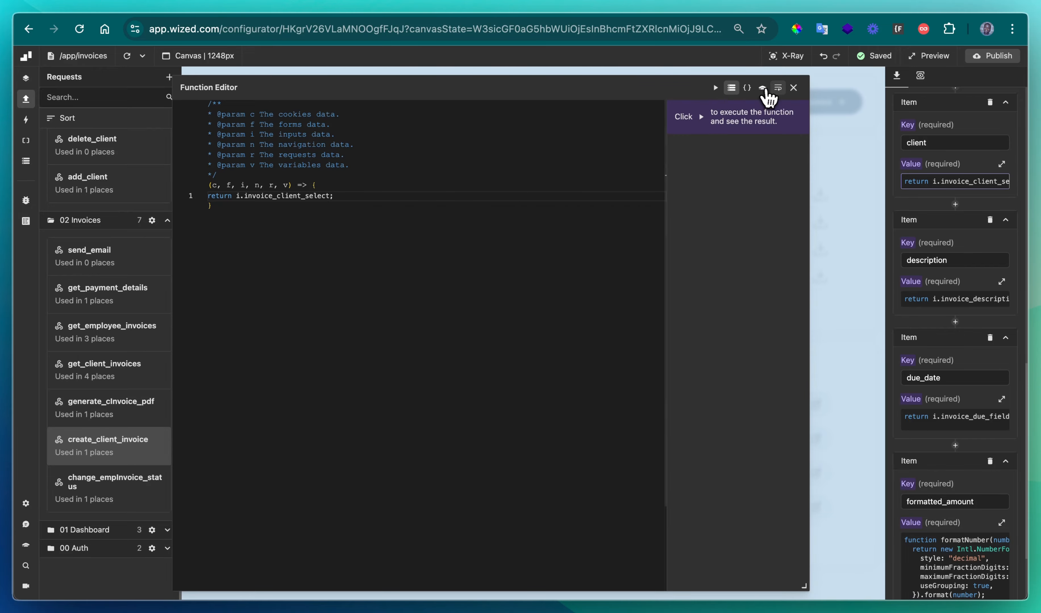
{"action": "left_click", "coordinate": [715, 88]}
{"action": "left_click", "coordinate": [794, 88]}
Review the description and due_date body items and the number formatting function of the formatted_amount item.
{"action": "scroll", "coordinate": [956, 295], "scroll_direction": "down", "scroll_amount": 3}
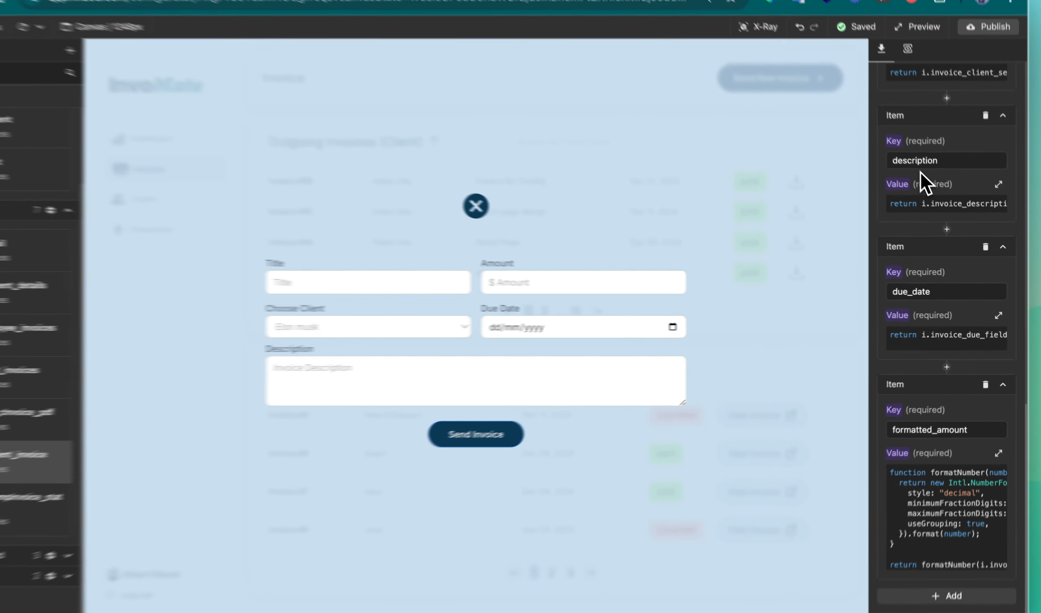
{"action": "scroll", "coordinate": [926, 379], "scroll_direction": "down", "scroll_amount": 2}
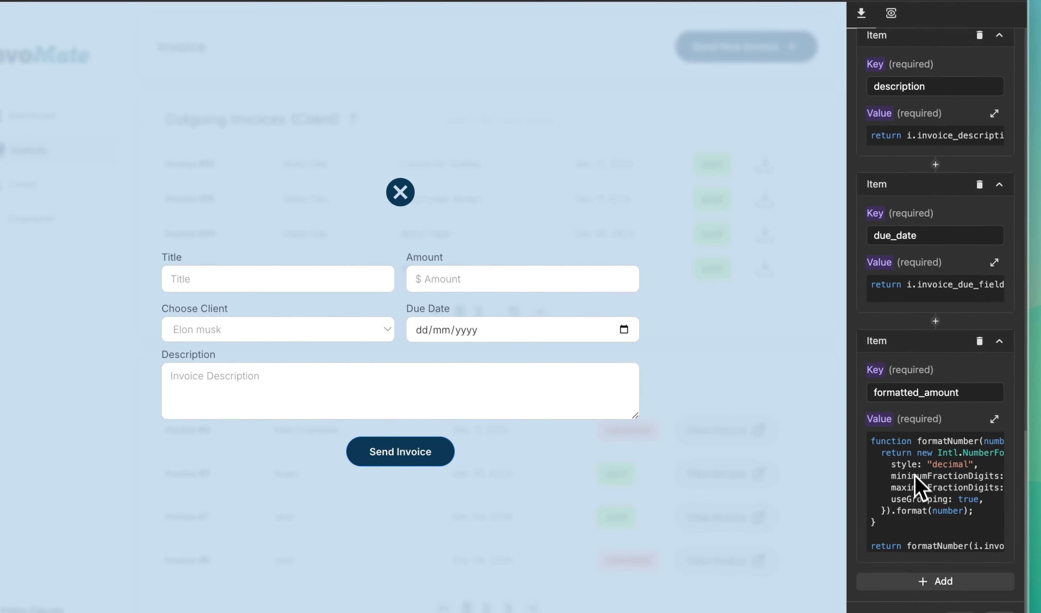
{"action": "scroll", "coordinate": [918, 489], "scroll_direction": "down", "scroll_amount": 1}
{"action": "left_click", "coordinate": [929, 440]}
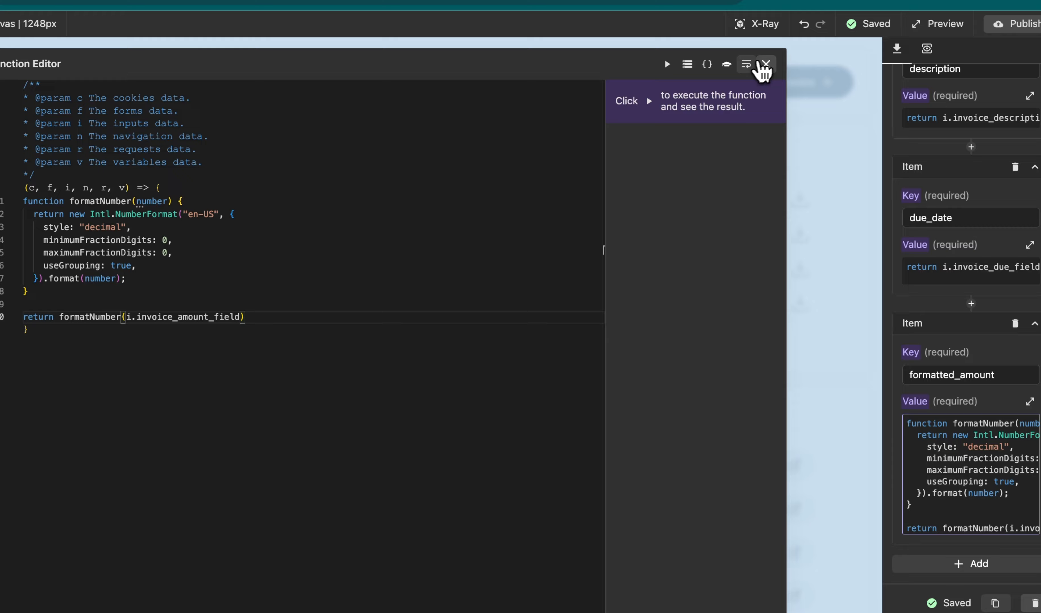
{"action": "left_click", "coordinate": [764, 64]}
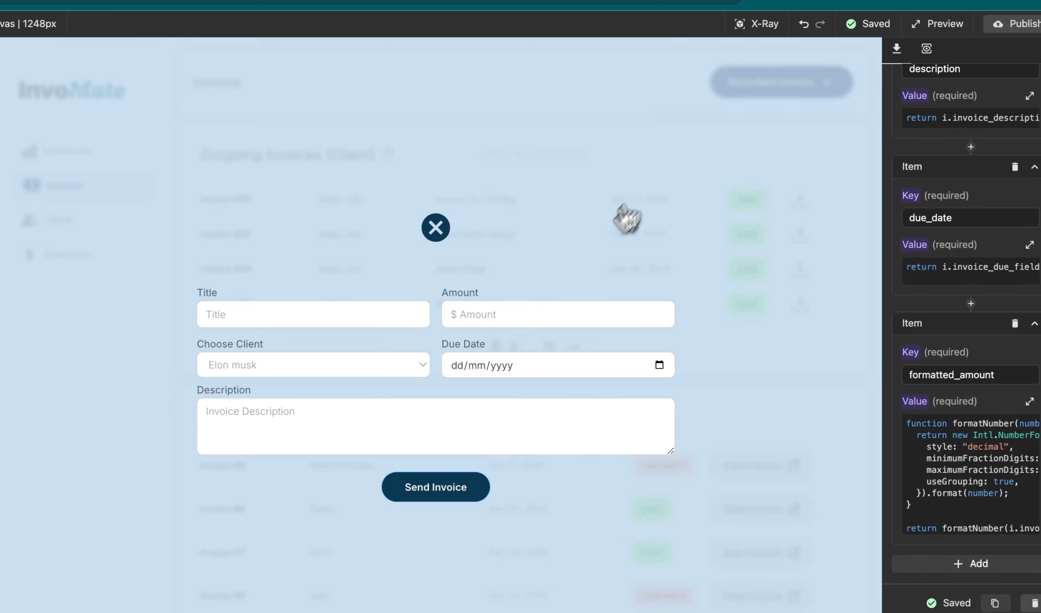
Enter 10200 as the invoice amount and run the formatted_amount function to check what it returns.
{"action": "left_click", "coordinate": [506, 315]}
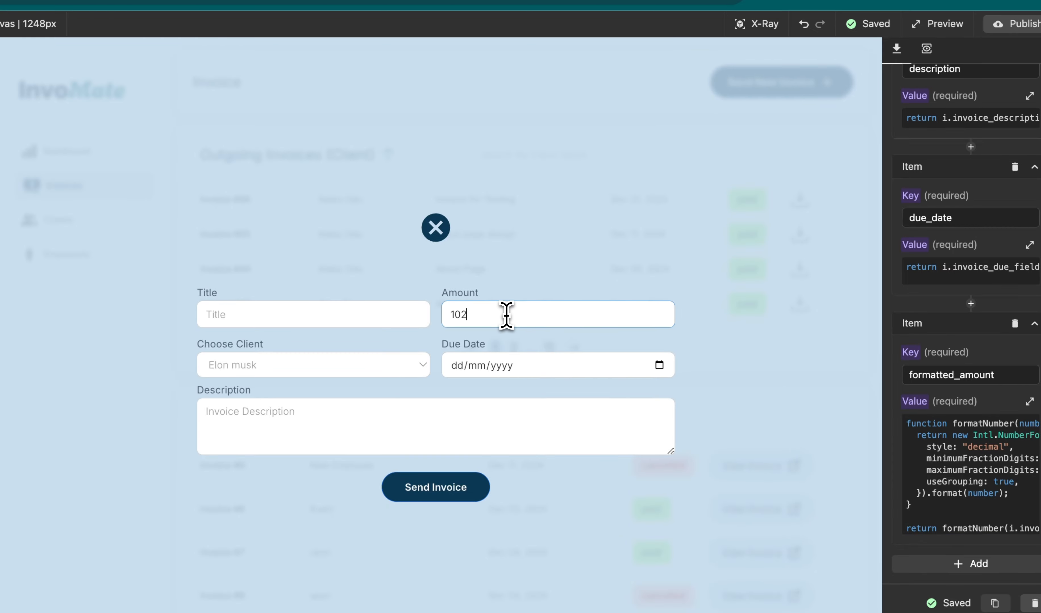
{"action": "left_click", "coordinate": [914, 447]}
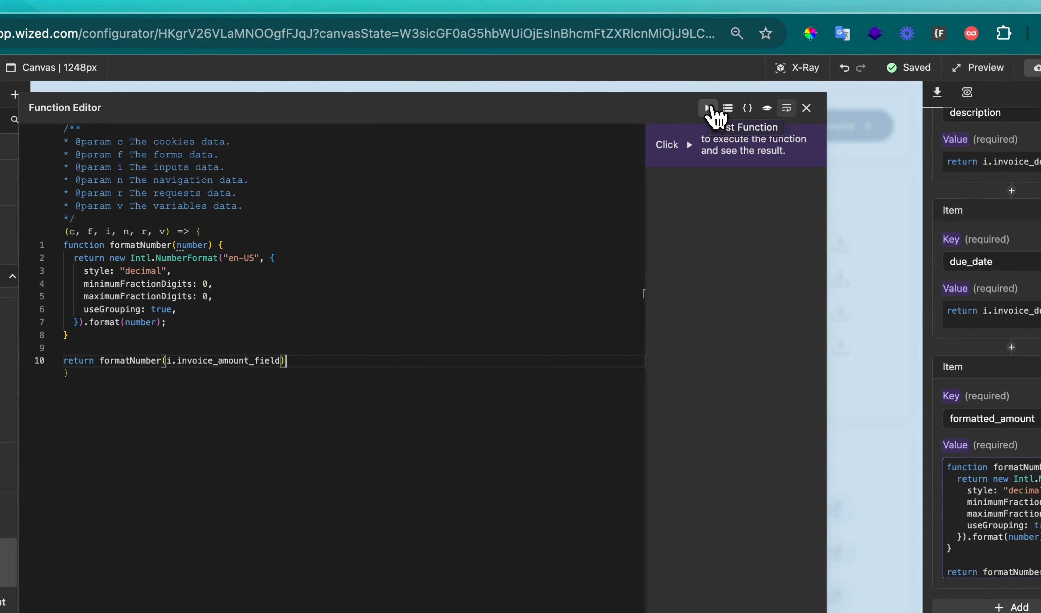
{"action": "left_click", "coordinate": [709, 109]}
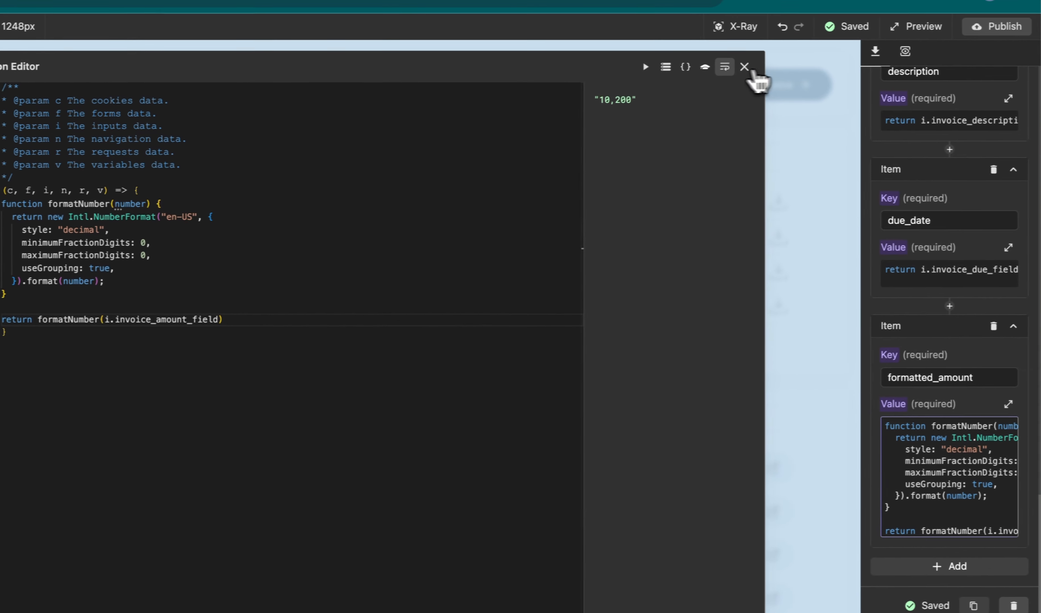
{"action": "left_click", "coordinate": [744, 67]}
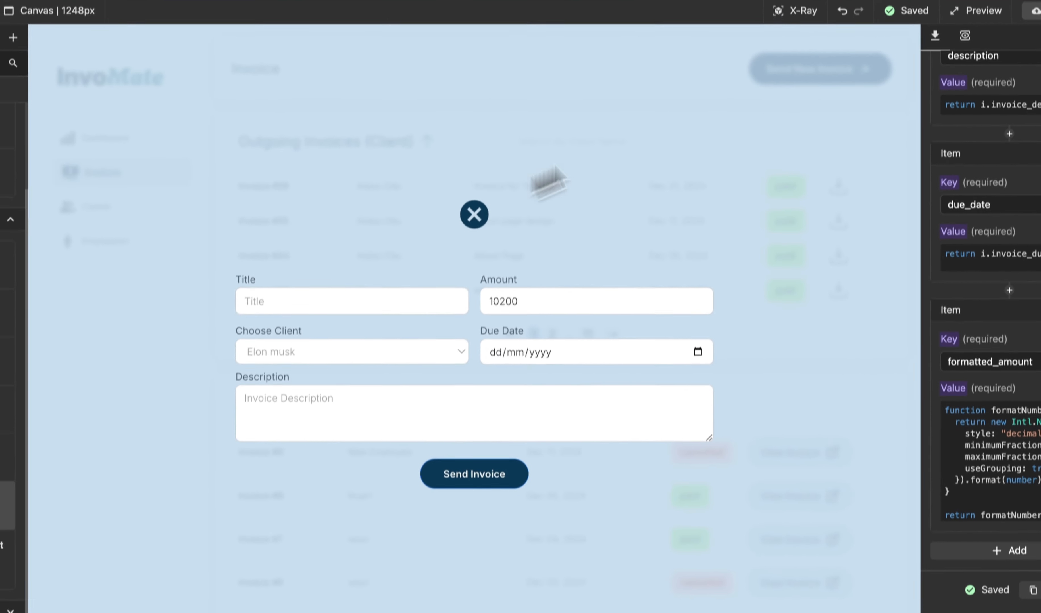
Examine the sf-submit event of the client_invoice_form element and the actions it performs.
{"action": "left_click", "coordinate": [721, 28]}
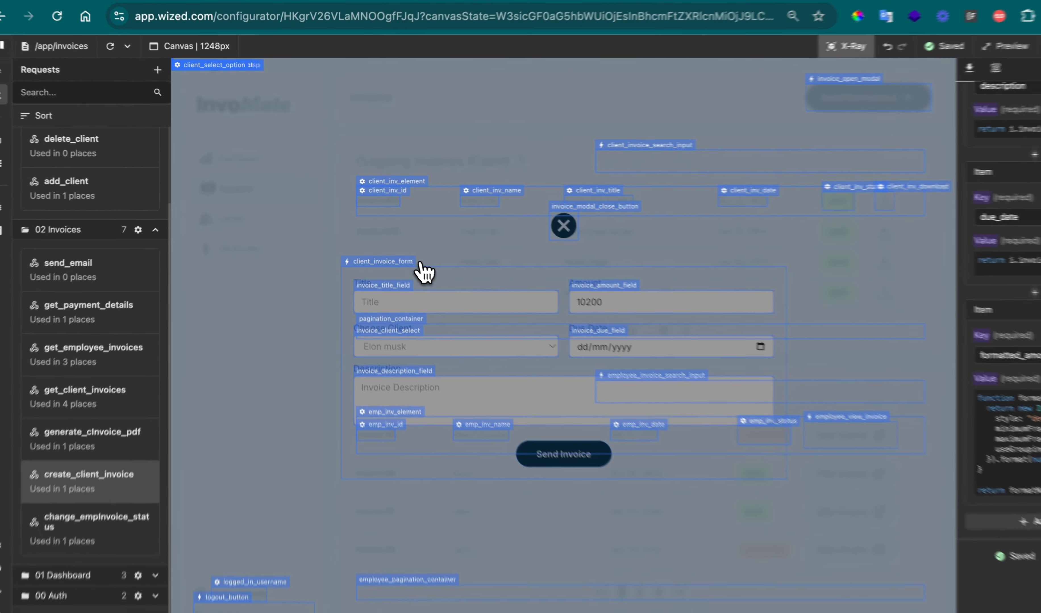
{"action": "left_click", "coordinate": [782, 54]}
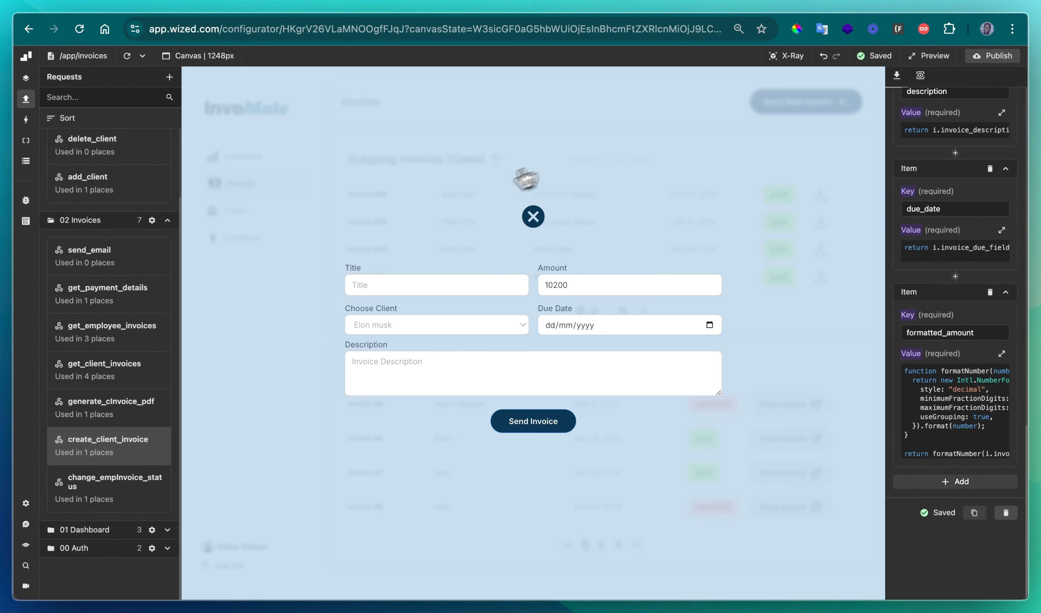
{"action": "left_click", "coordinate": [25, 140]}
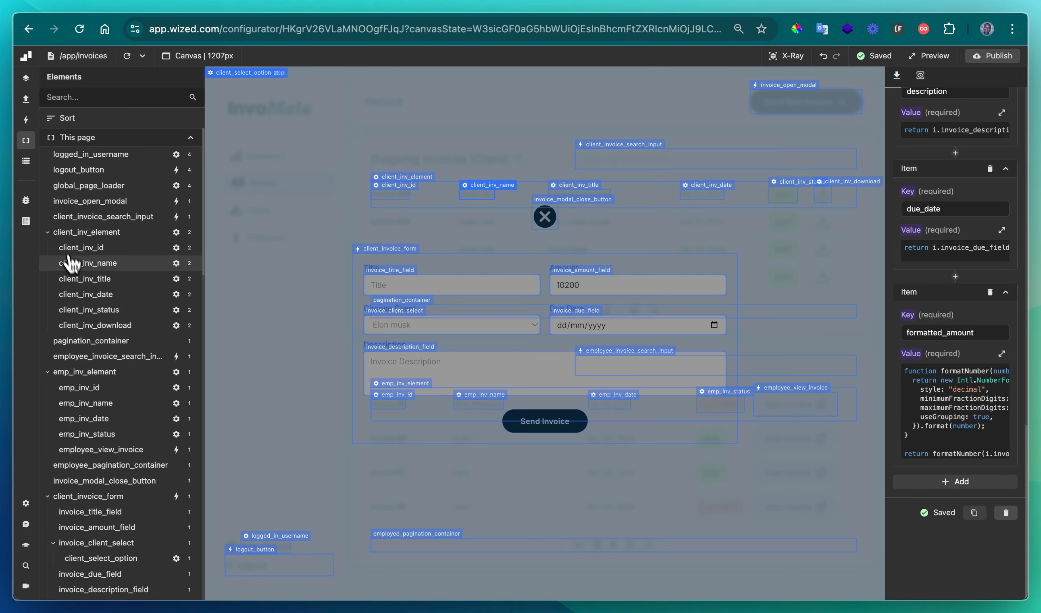
{"action": "scroll", "coordinate": [145, 438], "scroll_direction": "down", "scroll_amount": 3}
{"action": "left_click", "coordinate": [169, 415]}
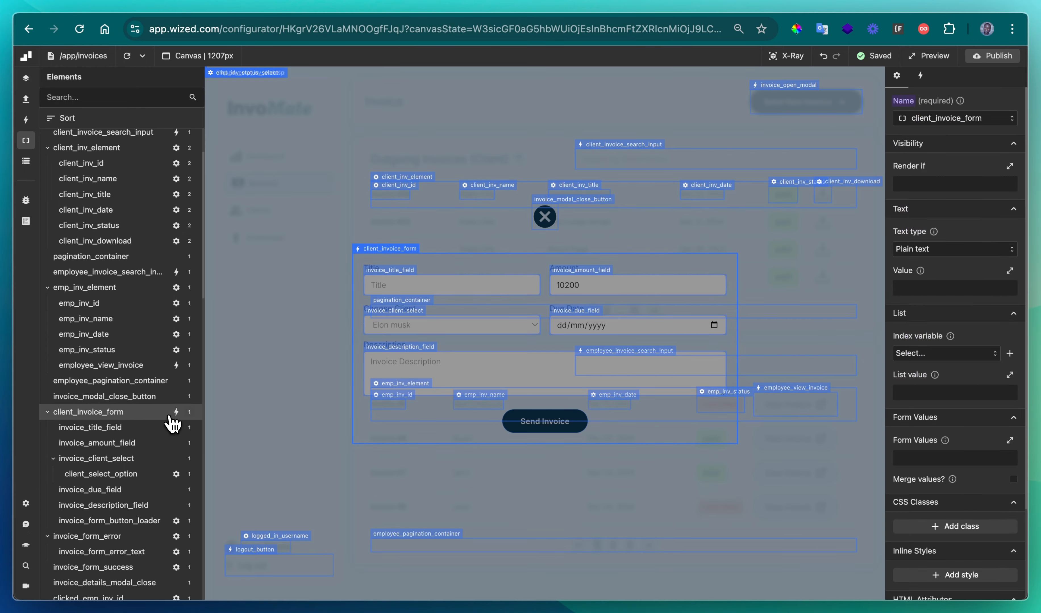
{"action": "left_click", "coordinate": [176, 413]}
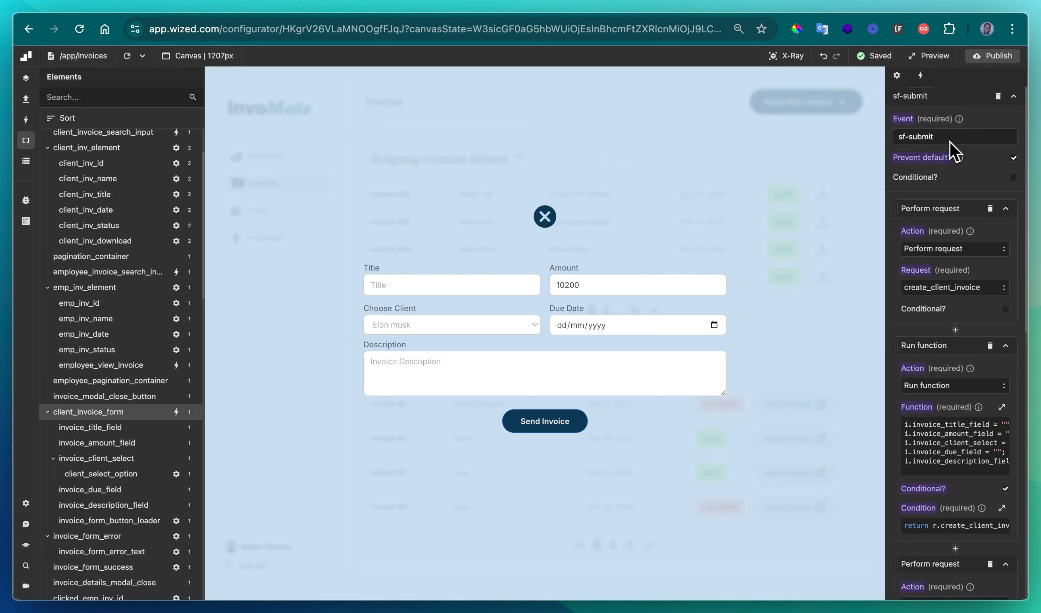
{"action": "scroll", "coordinate": [986, 190], "scroll_direction": "down", "scroll_amount": 3}
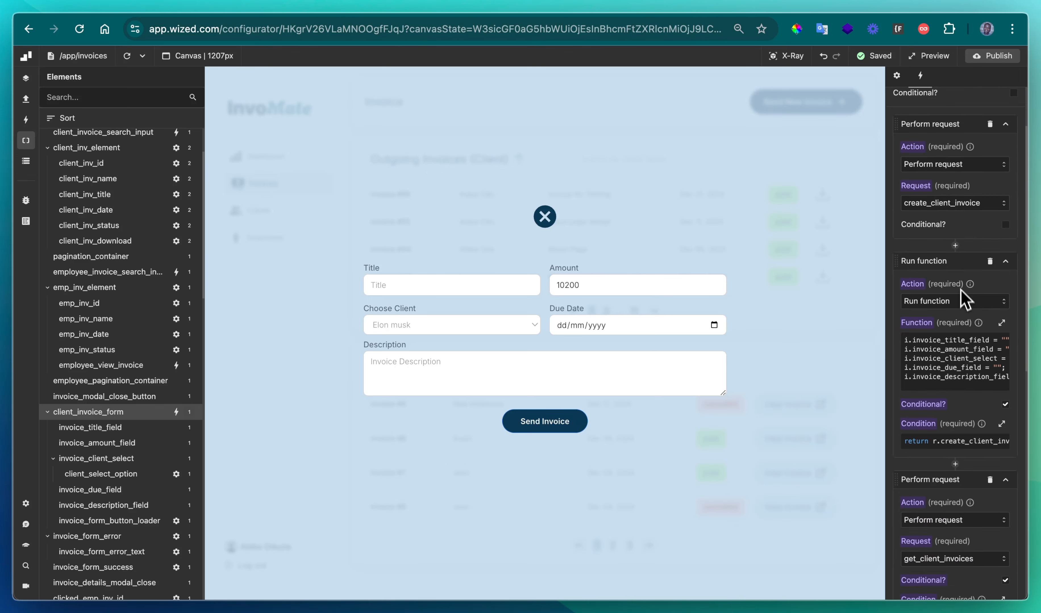
{"action": "scroll", "coordinate": [953, 211], "scroll_direction": "up", "scroll_amount": 3}
{"action": "scroll", "coordinate": [953, 211], "scroll_direction": "down", "scroll_amount": 3}
Complete the form with title "Invoice for Demo", a chosen client, due date 01/01/2025 and description "Pay before new year".
{"action": "left_click", "coordinate": [422, 286]}
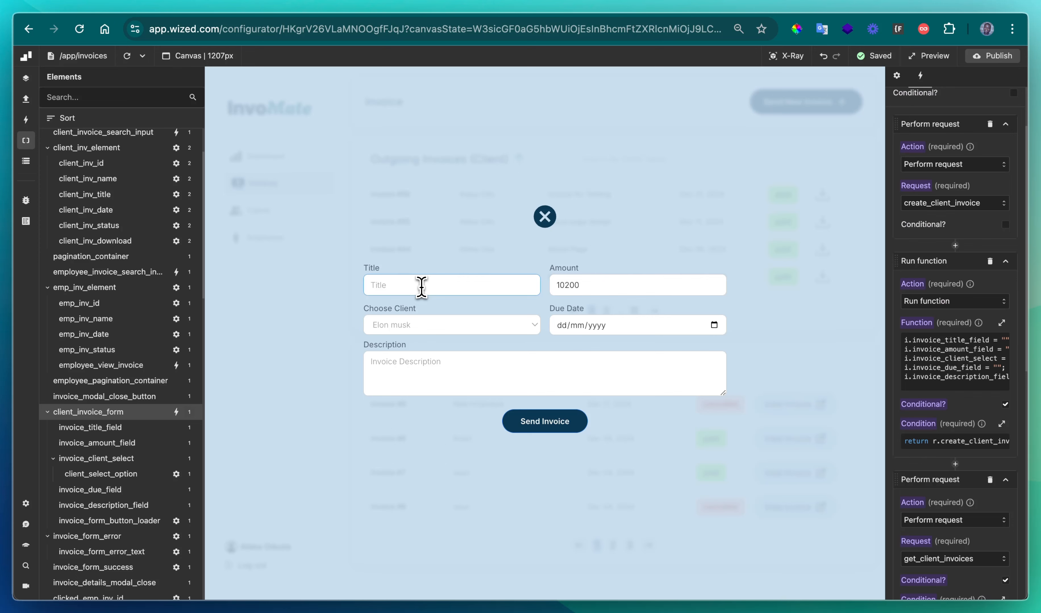
{"action": "type", "text": "Invoice for Demo"}
{"action": "left_click", "coordinate": [420, 324]}
{"action": "left_click", "coordinate": [407, 297]}
{"action": "left_click", "coordinate": [714, 324]}
{"action": "left_click", "coordinate": [596, 447]}
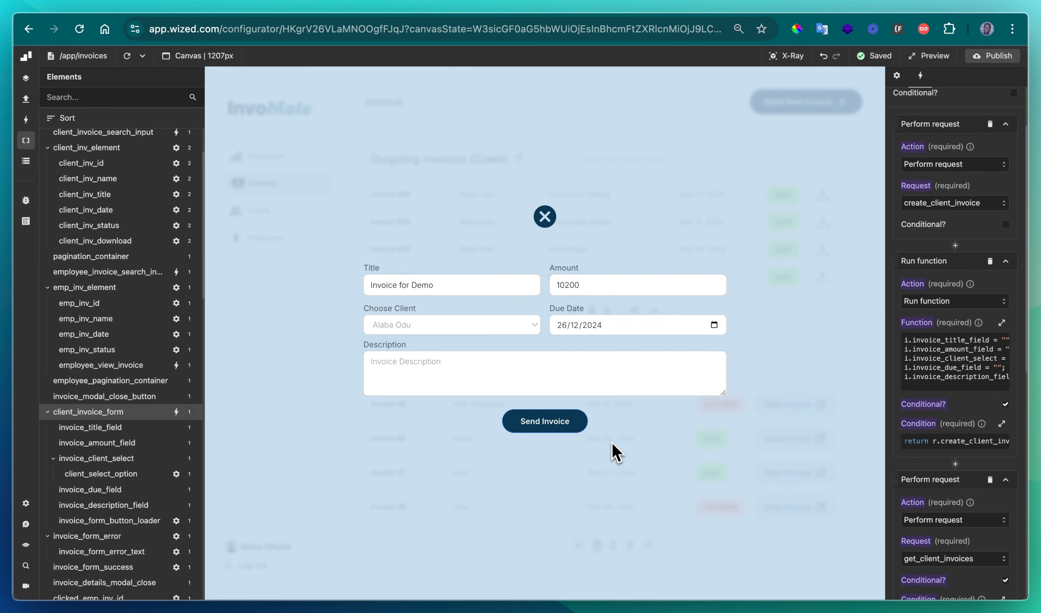
{"action": "left_click", "coordinate": [713, 325]}
{"action": "left_click", "coordinate": [608, 462]}
{"action": "left_click", "coordinate": [418, 376]}
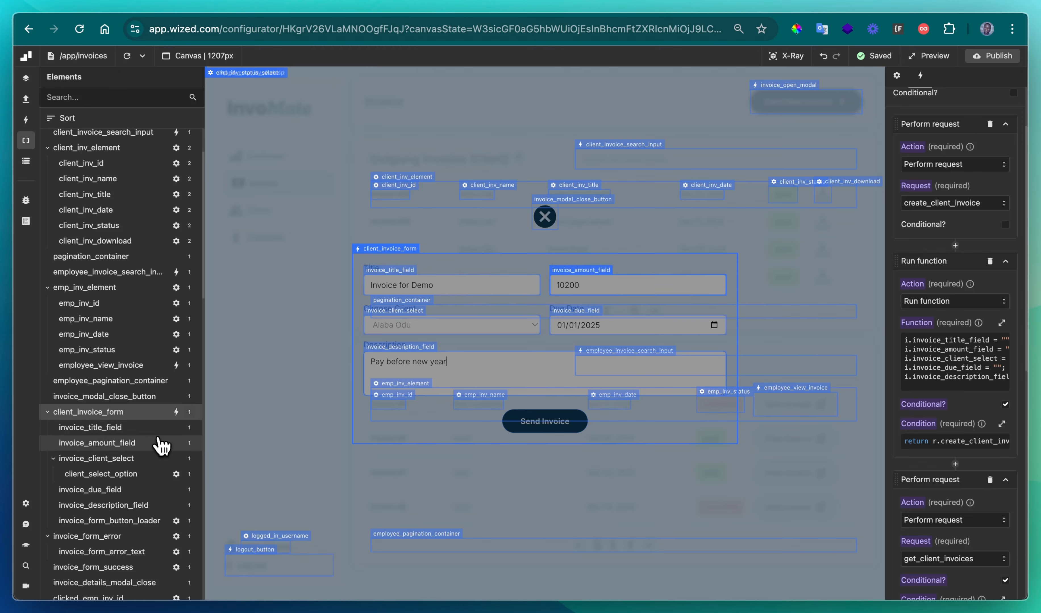
Review the Render if functions of the invoice_form_button_loader and invoice_form_success elements.
{"action": "scroll", "coordinate": [178, 446], "scroll_direction": "down", "scroll_amount": 3}
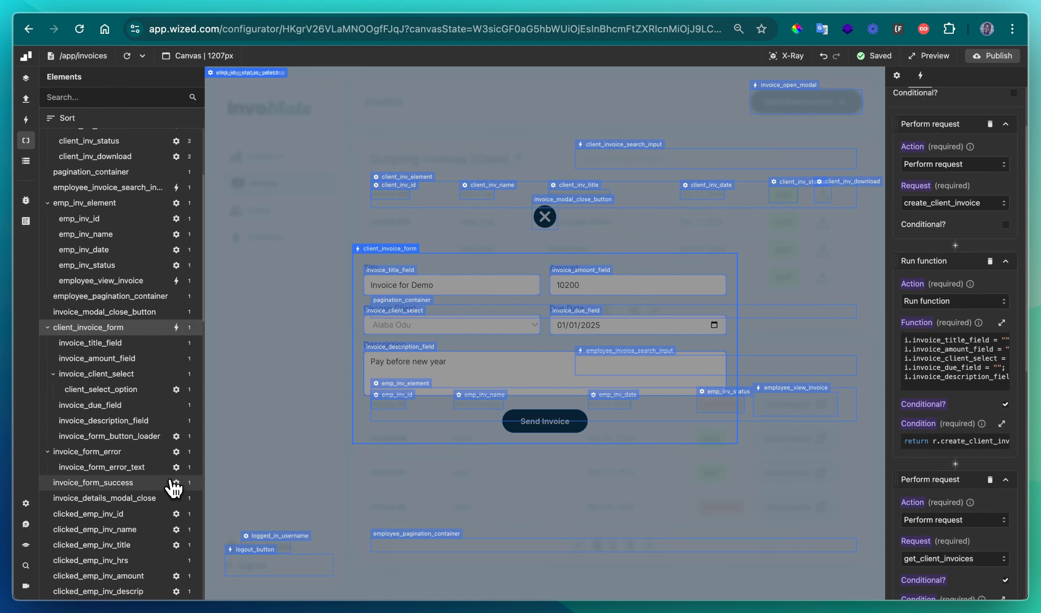
{"action": "left_click", "coordinate": [179, 437]}
{"action": "scroll", "coordinate": [971, 279], "scroll_direction": "up", "scroll_amount": 2}
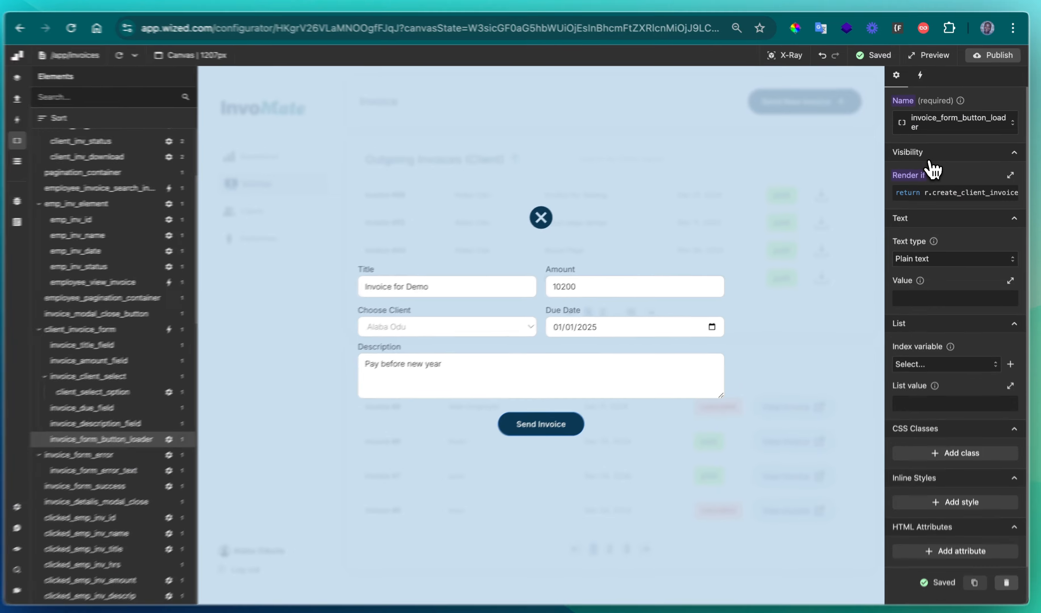
{"action": "left_click", "coordinate": [932, 192]}
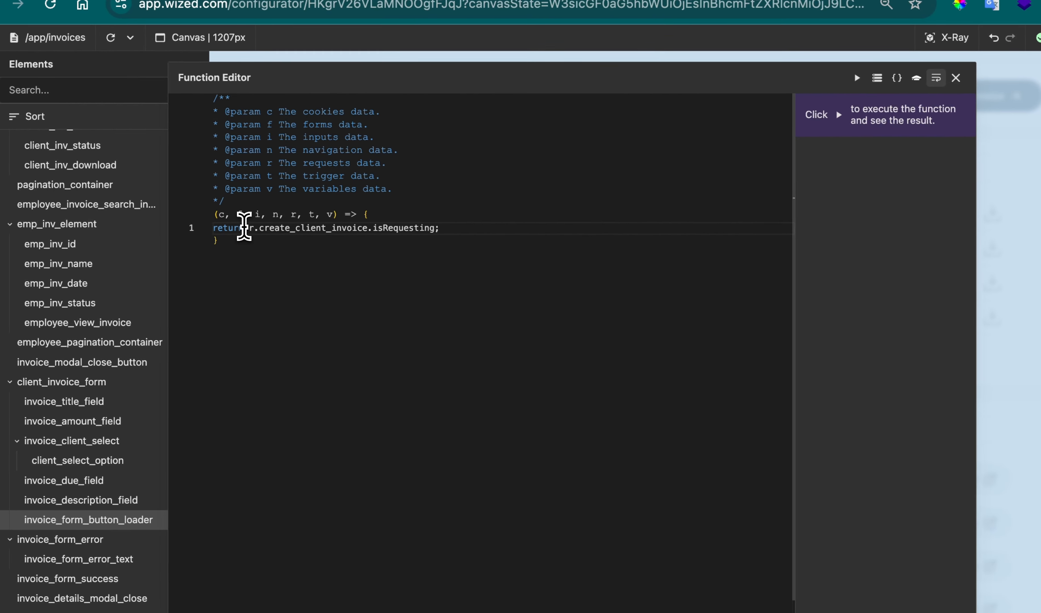
{"action": "left_click_drag", "start_coordinate": [248, 228], "coordinate": [471, 226]}
{"action": "left_click", "coordinate": [956, 78]}
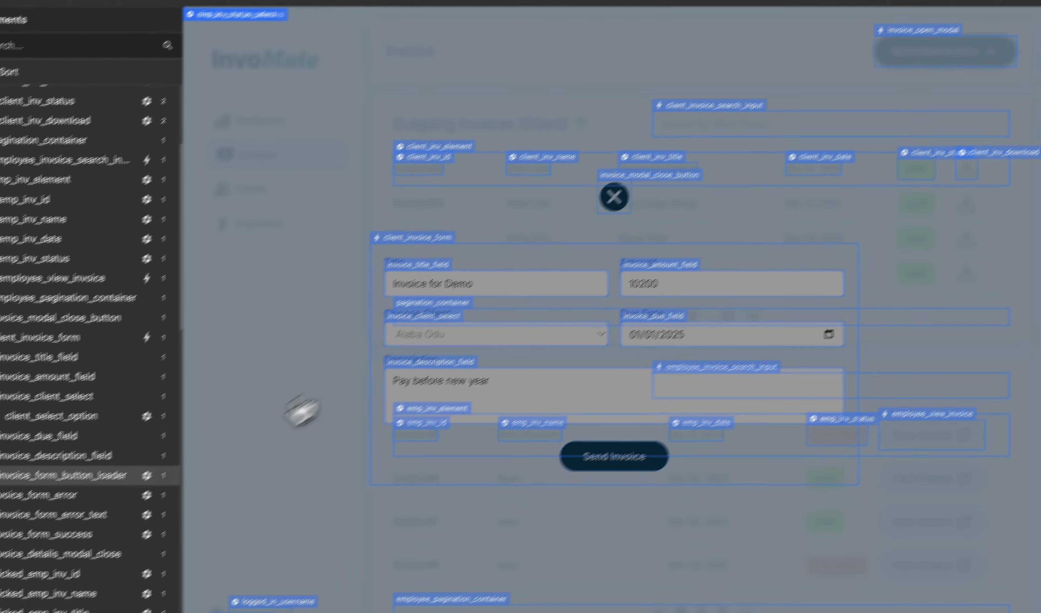
{"action": "left_click", "coordinate": [166, 535]}
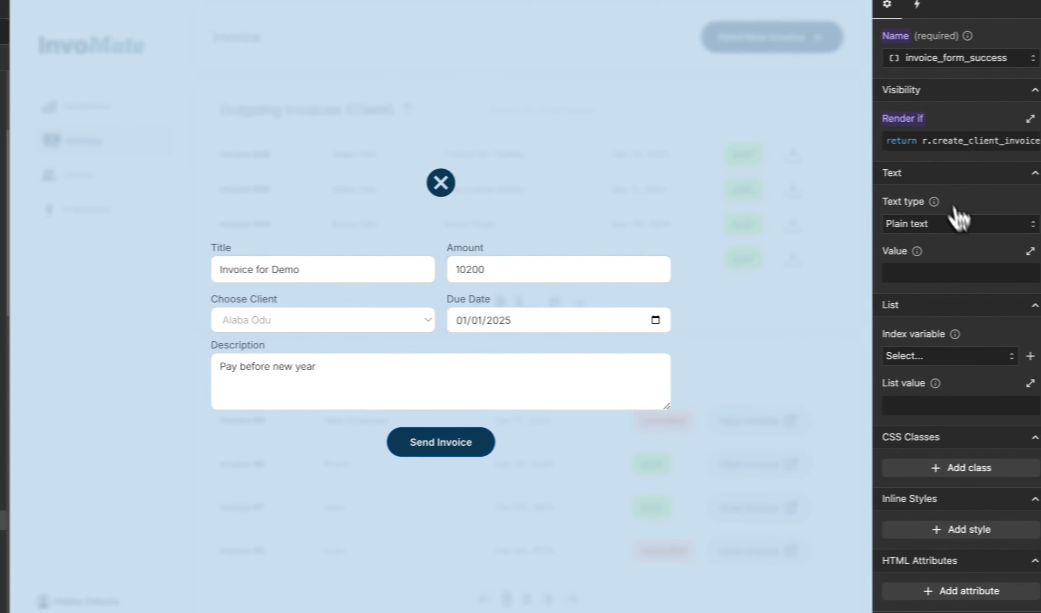
{"action": "left_click", "coordinate": [960, 141]}
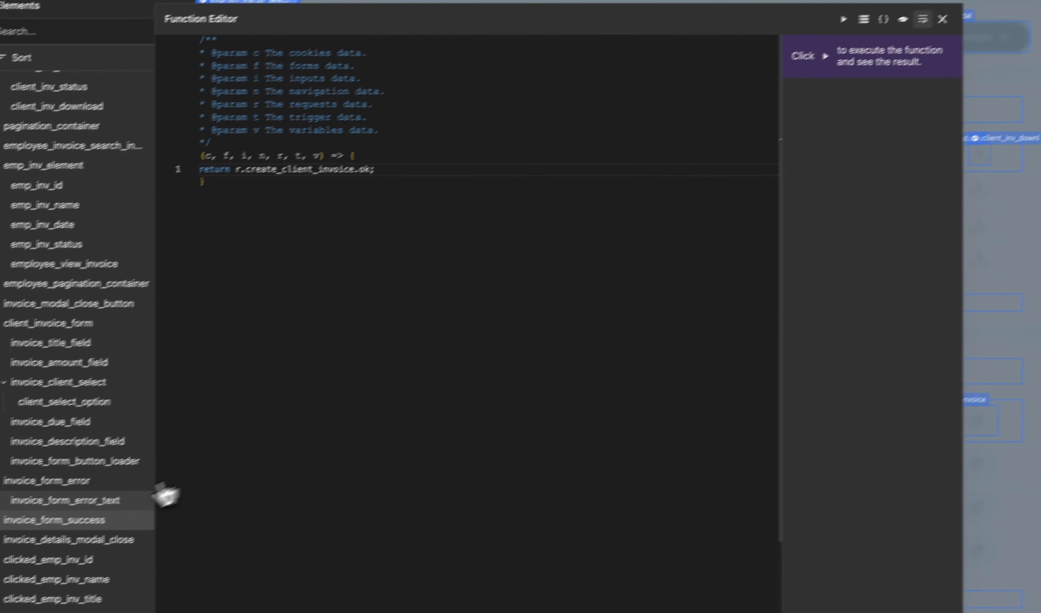
Review the Render if function of invoice_form_error and the Value function of invoice_form_error_text.
{"action": "left_click", "coordinate": [126, 468]}
{"action": "left_click", "coordinate": [914, 229]}
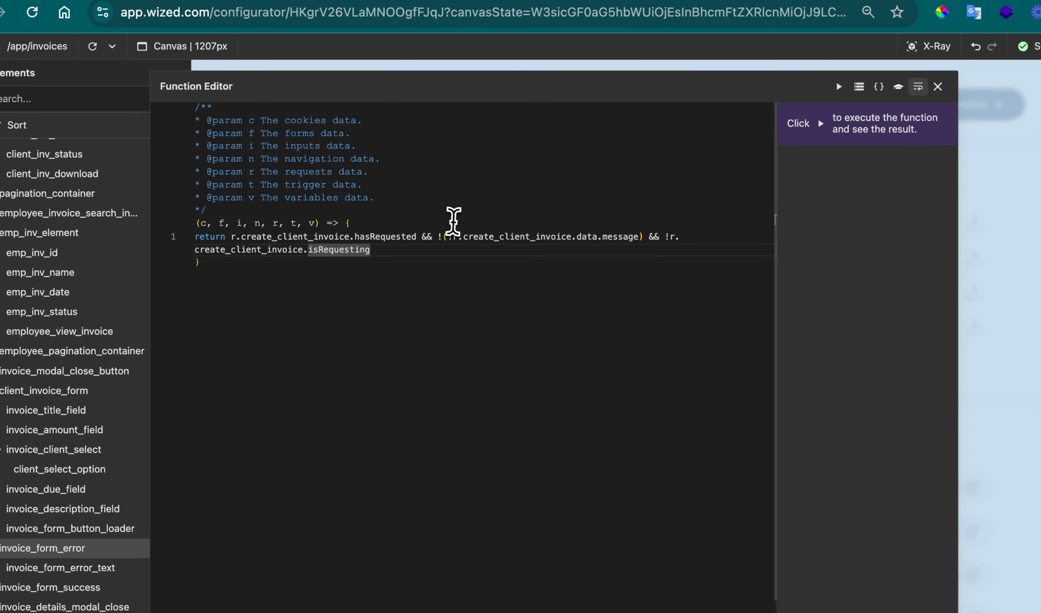
{"action": "left_click_drag", "start_coordinate": [434, 239], "coordinate": [687, 238]}
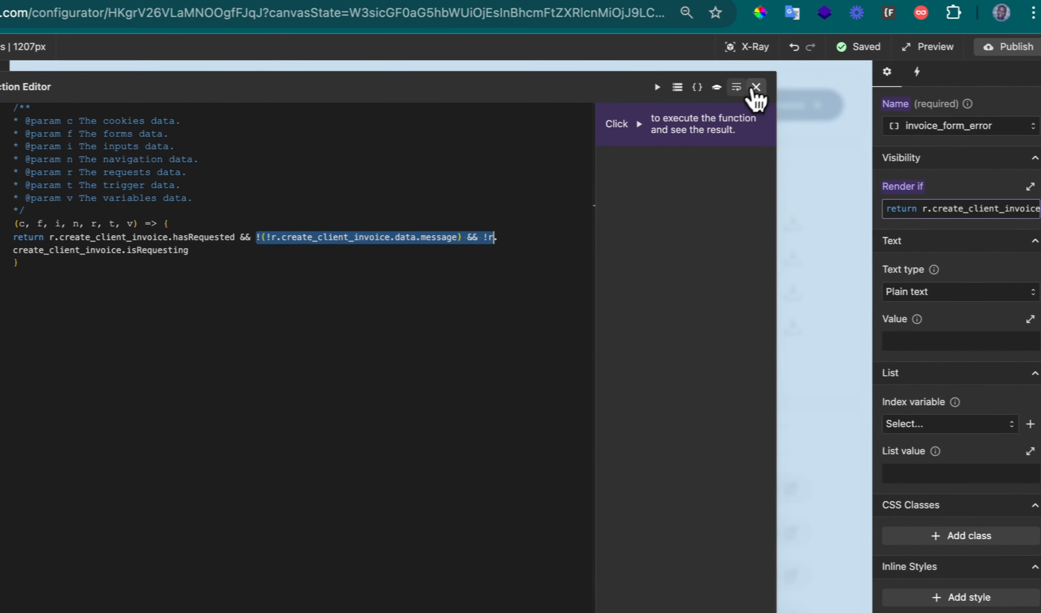
{"action": "left_click", "coordinate": [932, 99]}
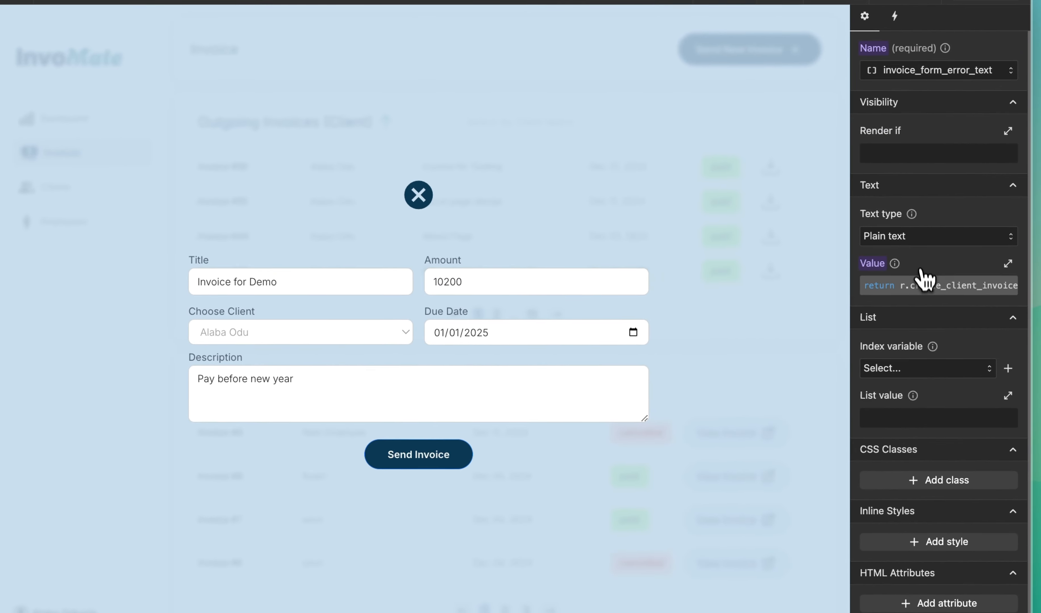
{"action": "left_click", "coordinate": [923, 282]}
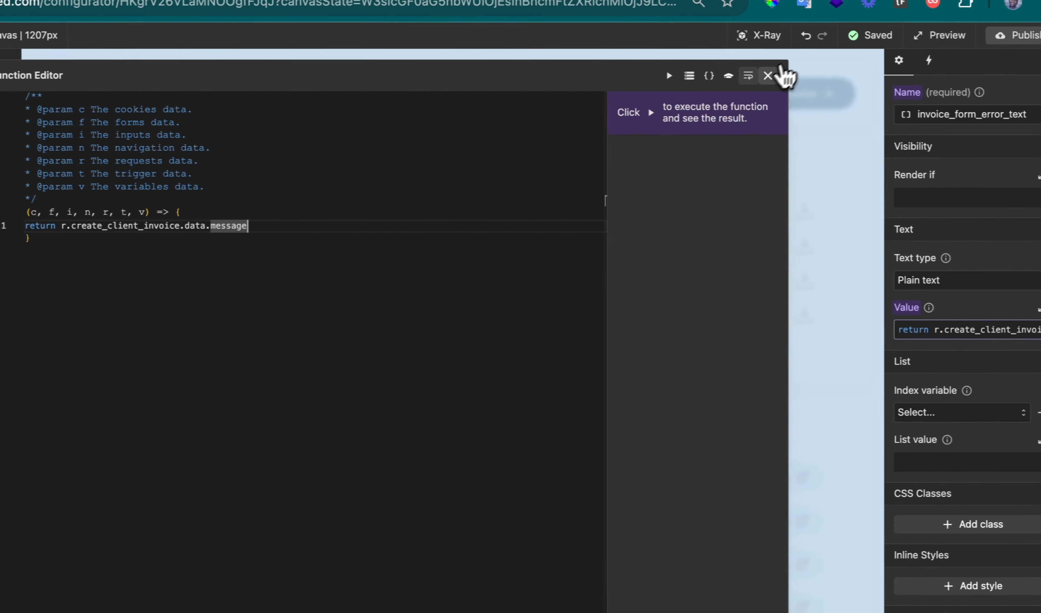
{"action": "left_click", "coordinate": [773, 72]}
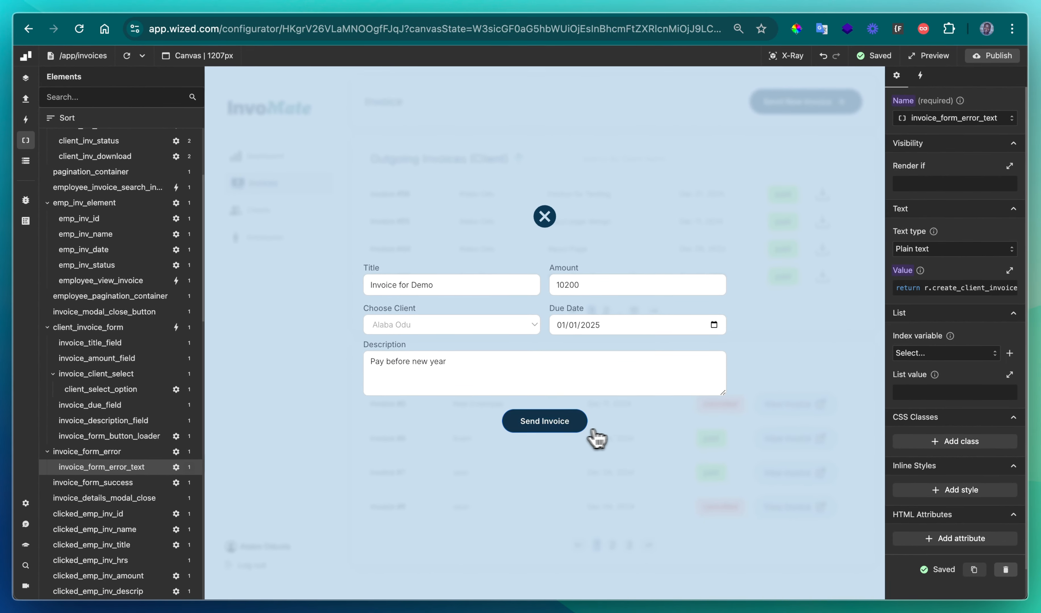
Send the completed demo invoice and close the invoice form modal.
{"action": "left_click", "coordinate": [565, 430]}
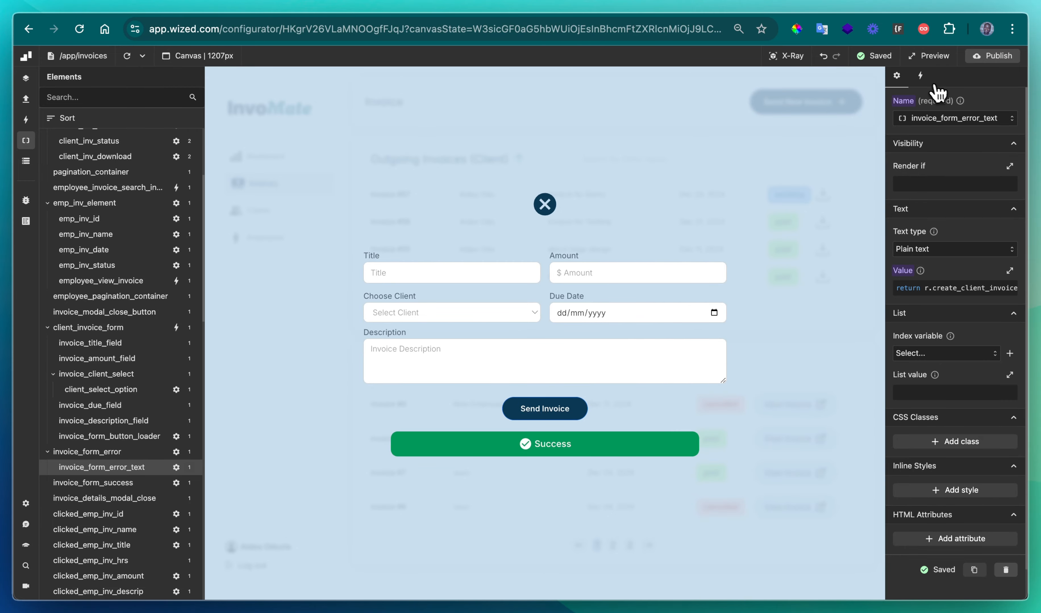
{"action": "left_click", "coordinate": [923, 77]}
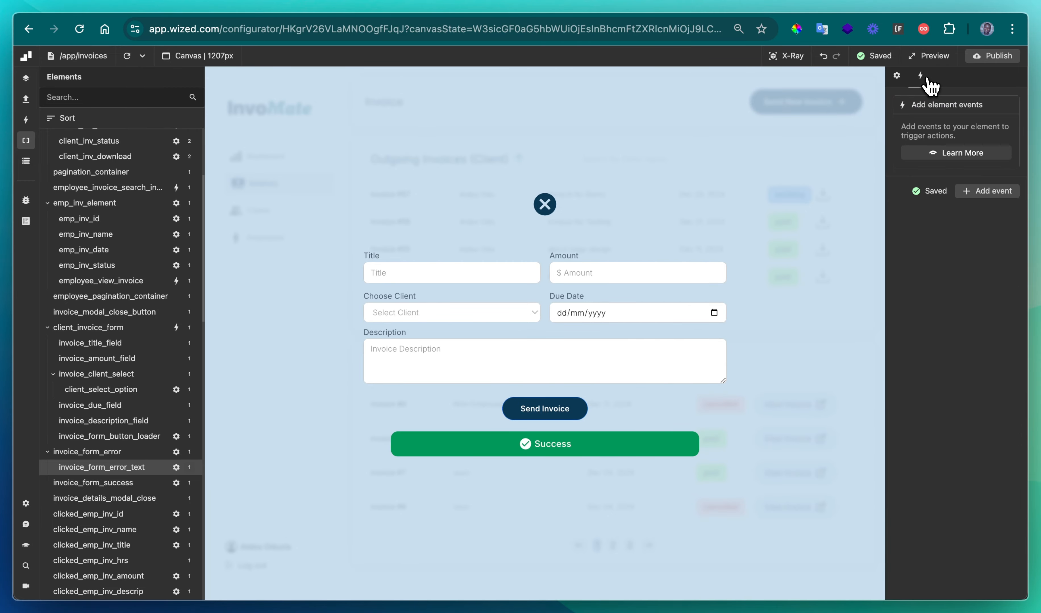
{"action": "left_click", "coordinate": [545, 205]}
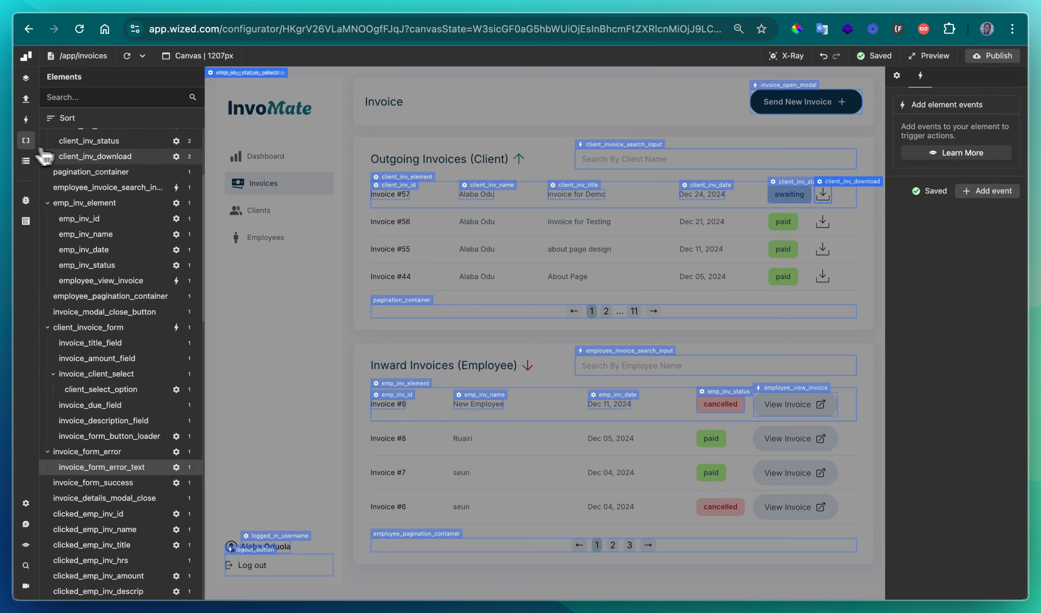
Review the Run function action in client_invoice_form's sf-submit event that clears the invoice input fields.
{"action": "left_click", "coordinate": [29, 123]}
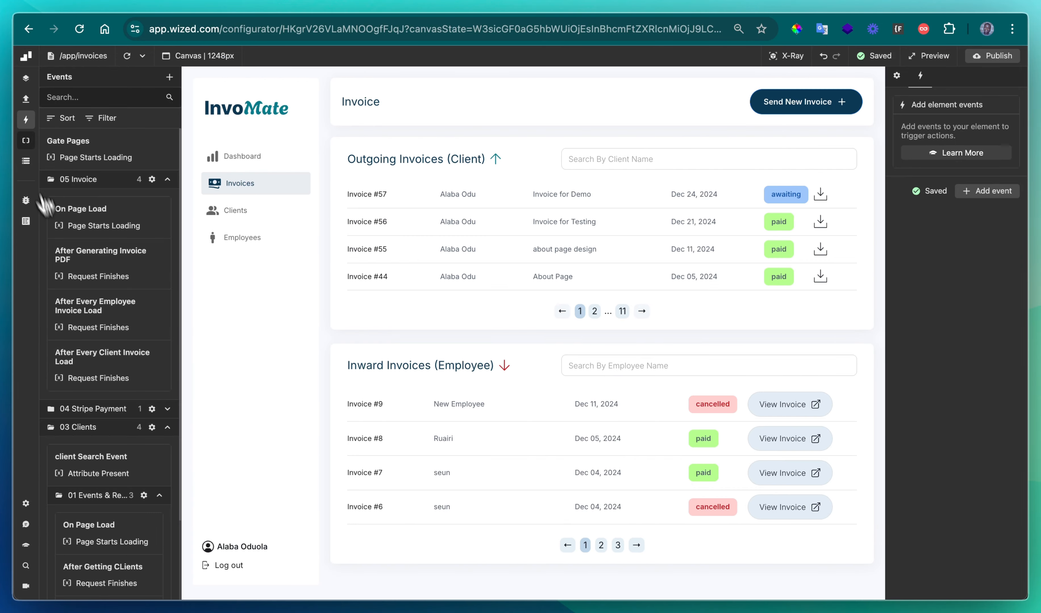
{"action": "left_click", "coordinate": [26, 141]}
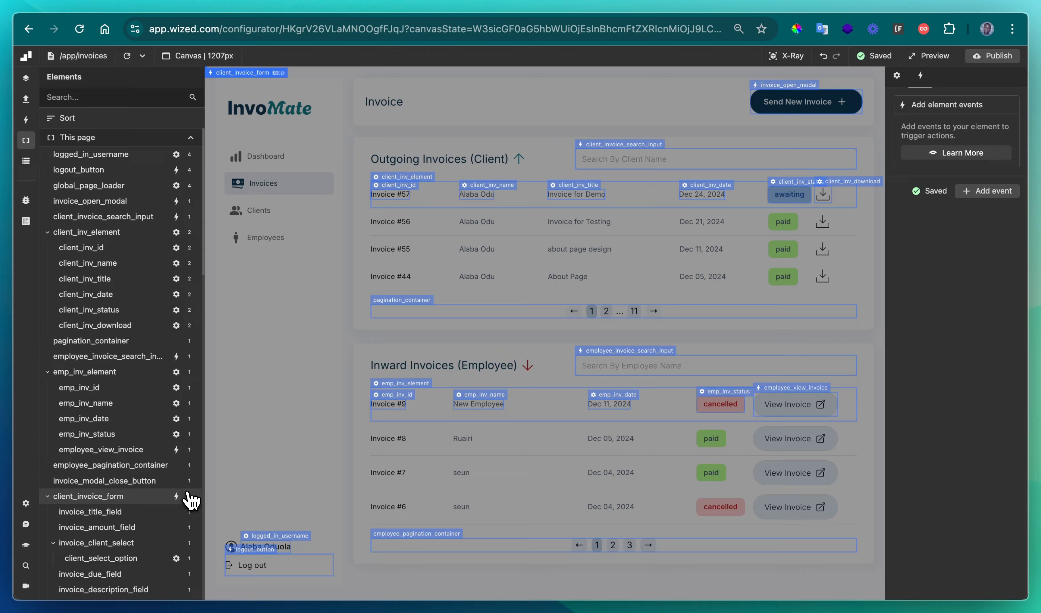
{"action": "left_click", "coordinate": [198, 498]}
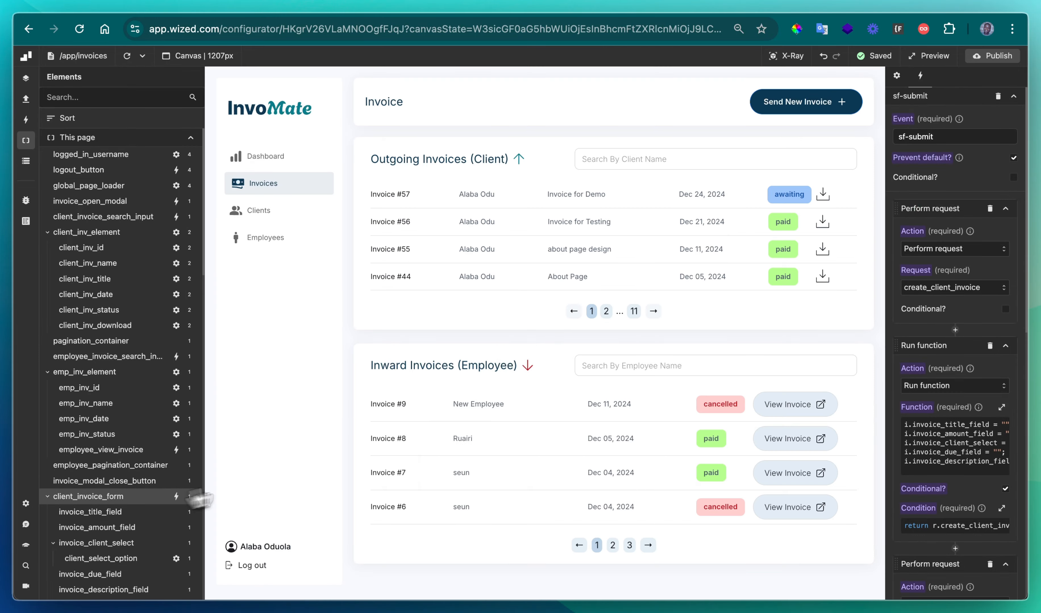
{"action": "scroll", "coordinate": [902, 352], "scroll_direction": "down", "scroll_amount": 2}
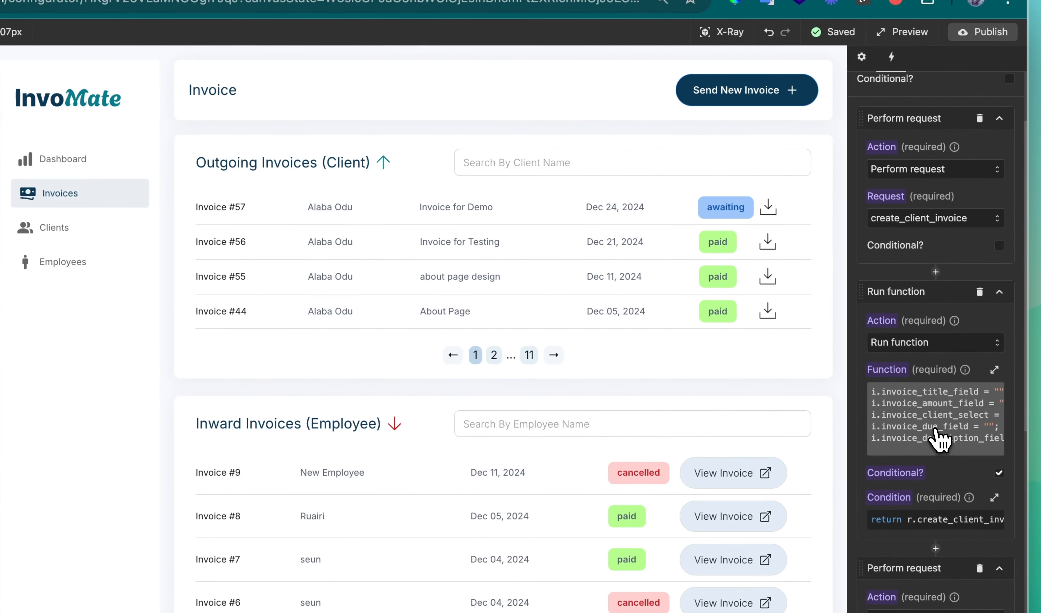
{"action": "left_click", "coordinate": [950, 367]}
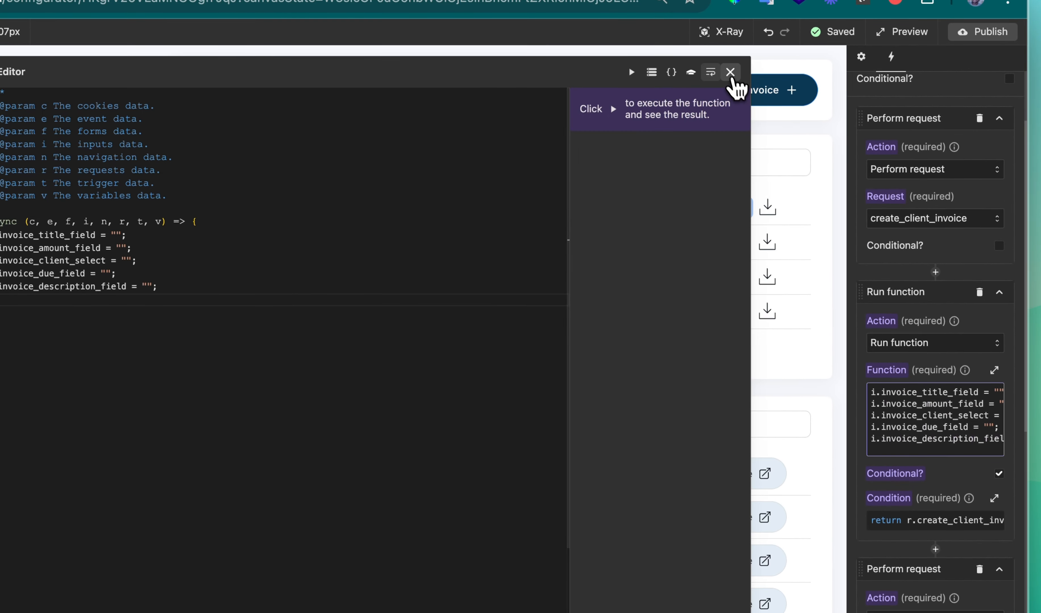
{"action": "left_click", "coordinate": [730, 72]}
{"action": "left_click", "coordinate": [906, 407]}
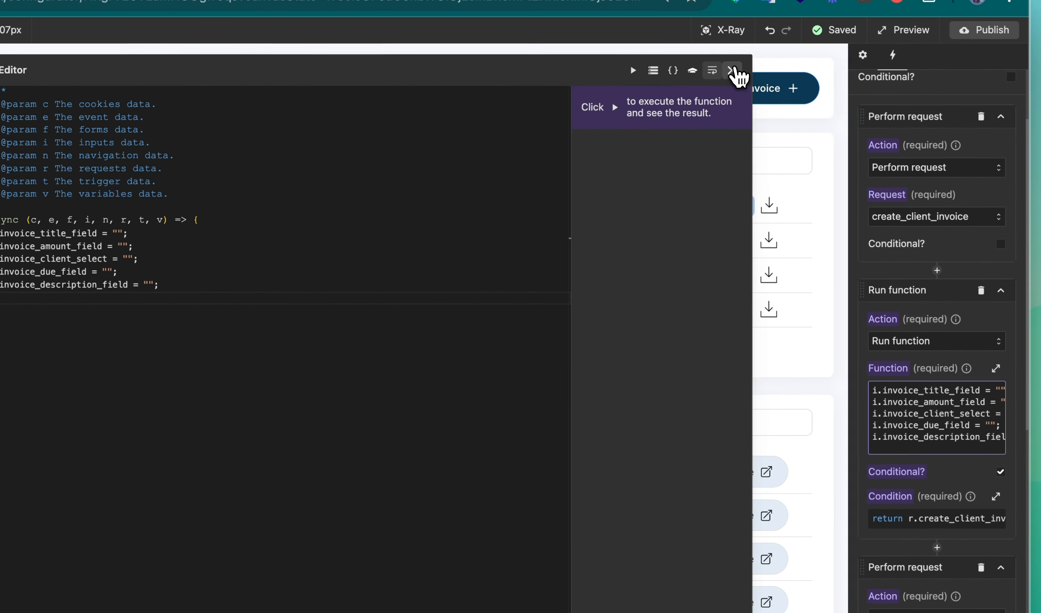
{"action": "left_click", "coordinate": [746, 70]}
Examine the conditional get_client_invoices and generate_cInvoice_pdf request actions in the sf-submit event.
{"action": "scroll", "coordinate": [939, 425], "scroll_direction": "down", "scroll_amount": 5}
{"action": "scroll", "coordinate": [931, 413], "scroll_direction": "down", "scroll_amount": 3}
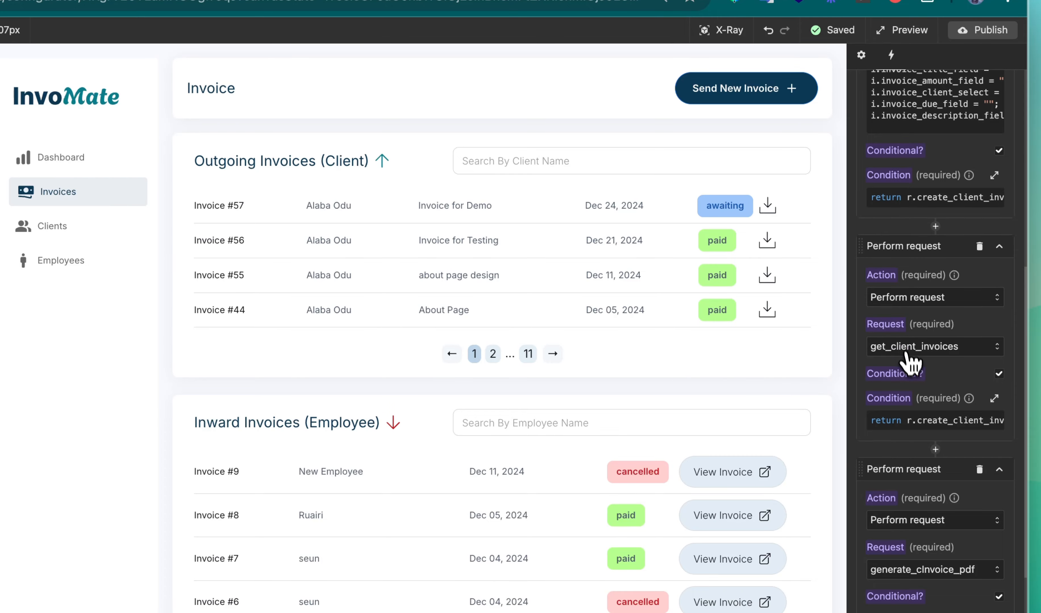
{"action": "scroll", "coordinate": [931, 463], "scroll_direction": "down", "scroll_amount": 3}
{"action": "scroll", "coordinate": [930, 468], "scroll_direction": "up", "scroll_amount": 3}
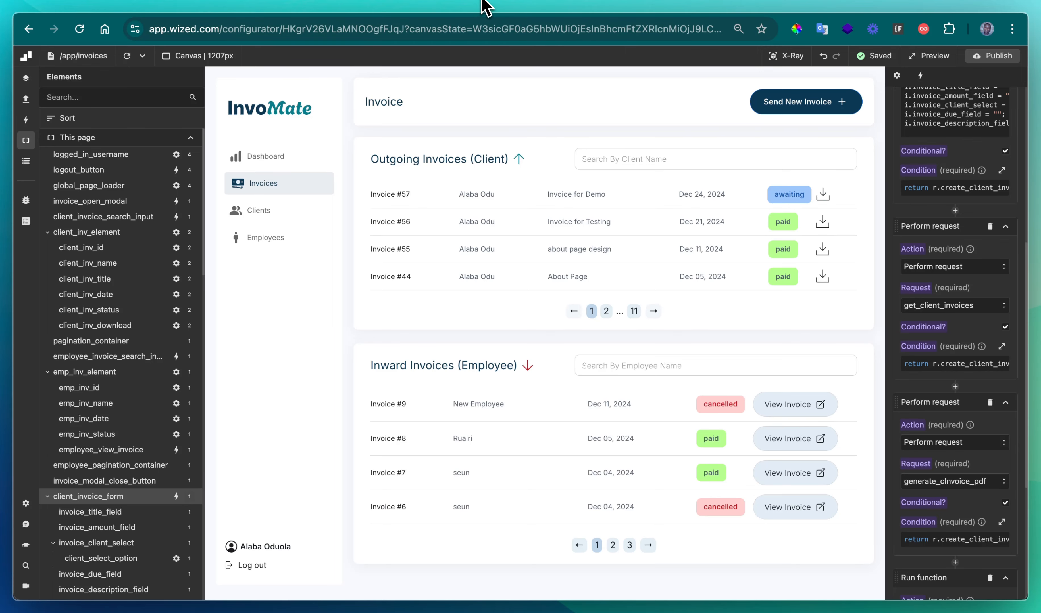
Switch to DocuGenerate to view the invoMate_Invoice_Template and the service's home page.
{"action": "left_click", "coordinate": [489, 10]}
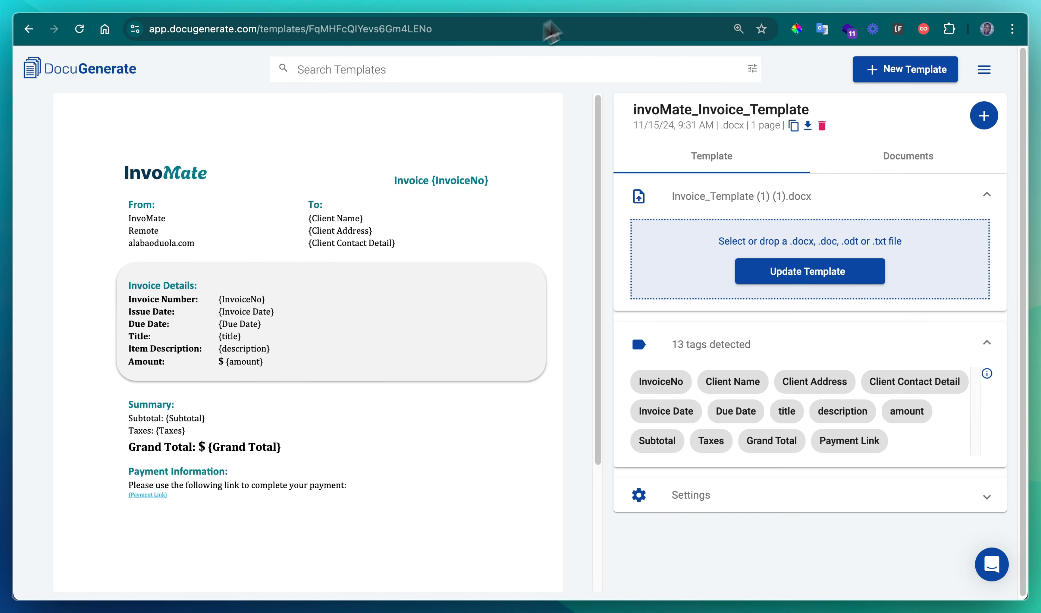
{"action": "left_click", "coordinate": [702, 6]}
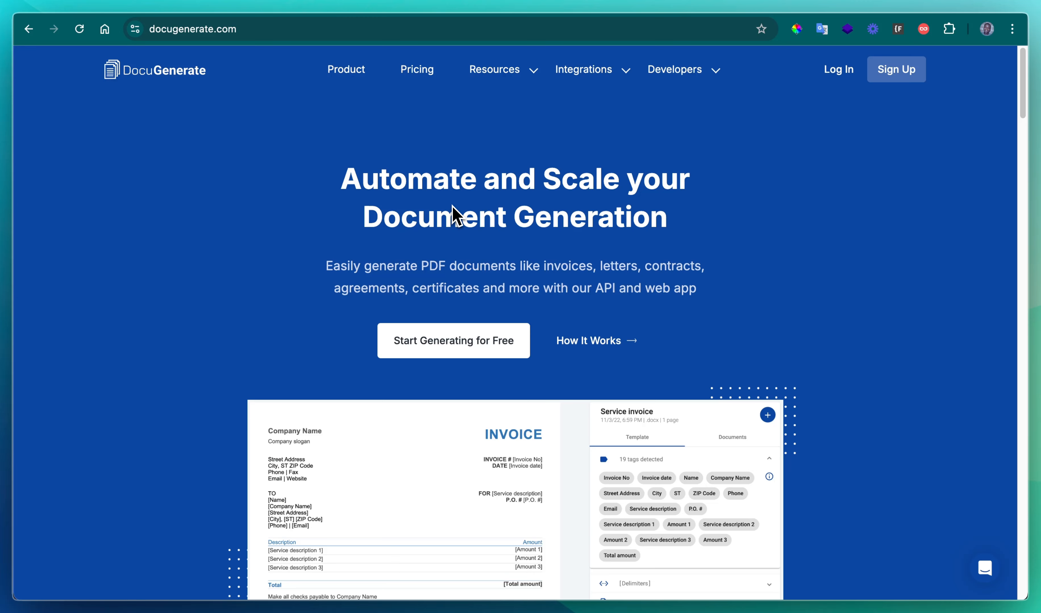
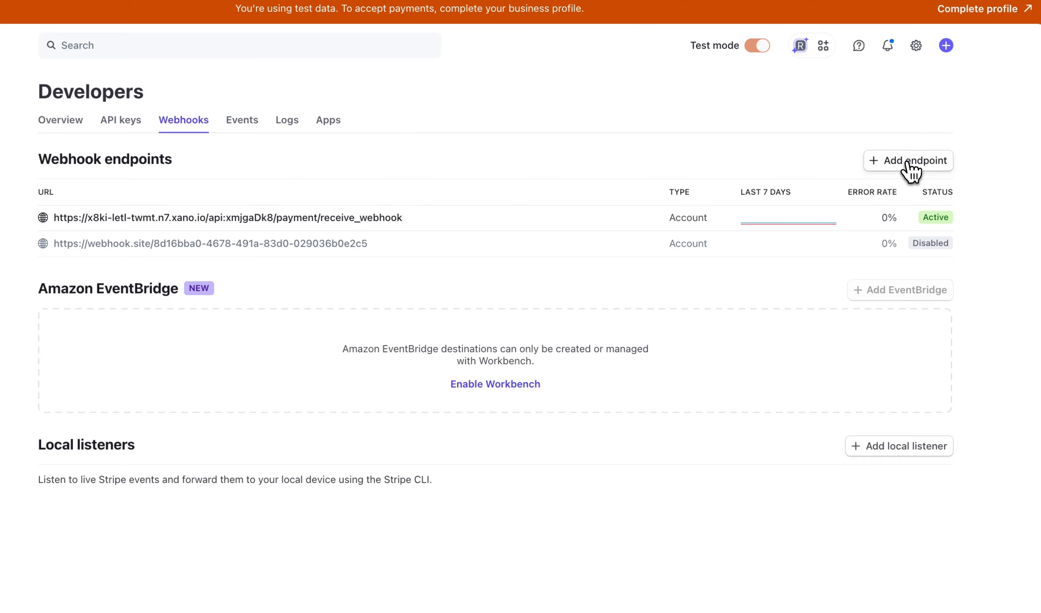
Start a new webhook endpoint in Stripe, checking the /payment/receive_webhook API in Xano for reference.
{"action": "left_click", "coordinate": [910, 171]}
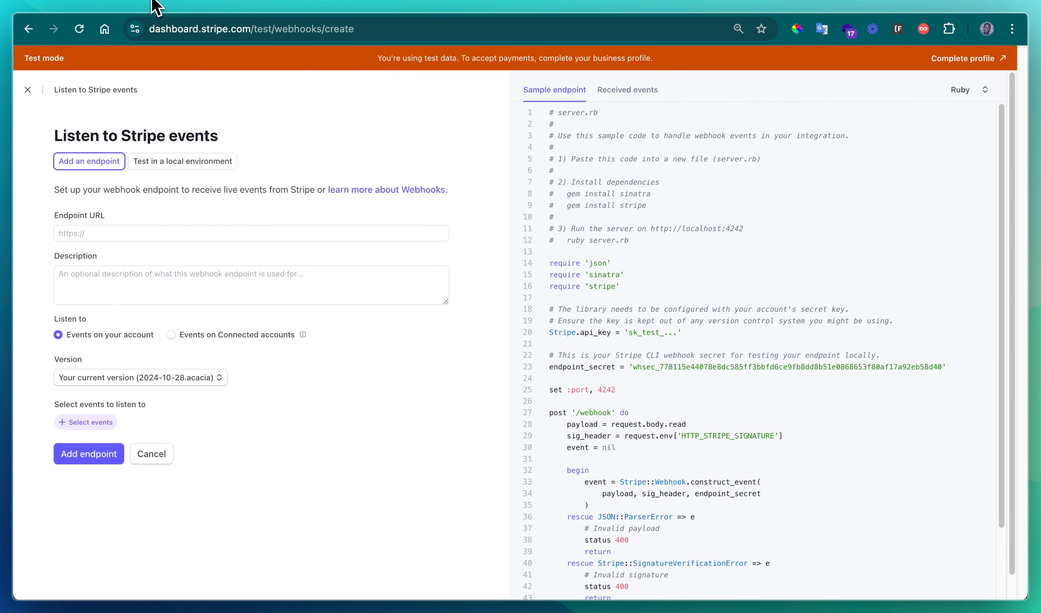
{"action": "left_click", "coordinate": [344, 5]}
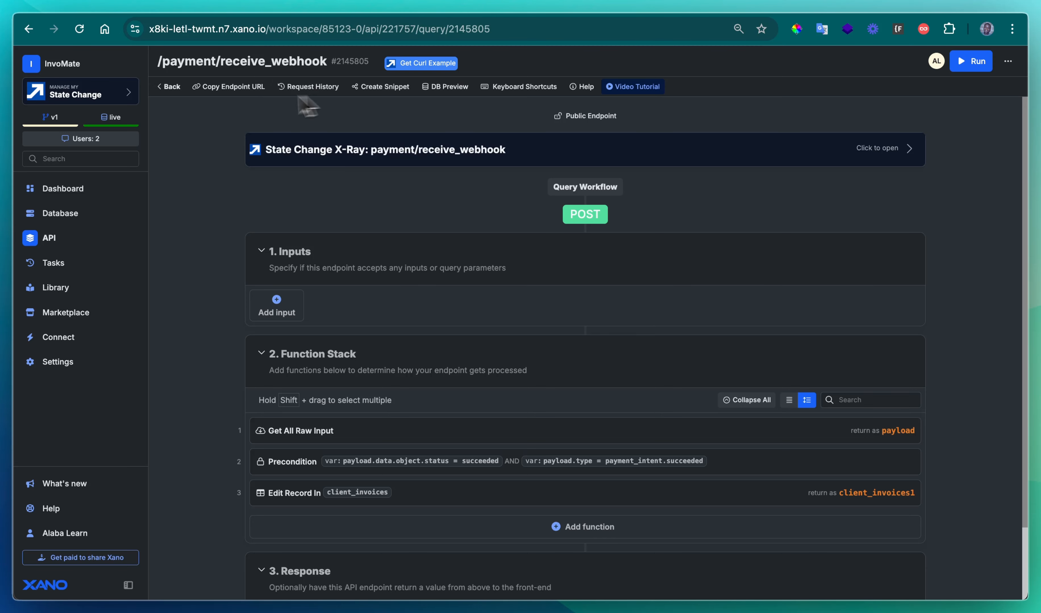
{"action": "left_click", "coordinate": [849, 7]}
{"action": "left_click", "coordinate": [199, 234]}
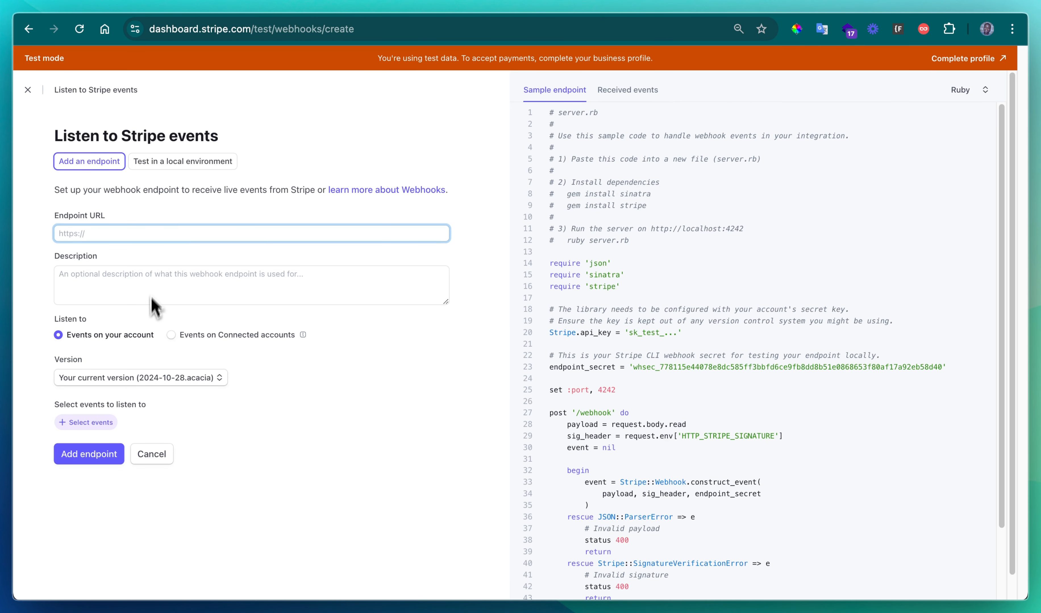
{"action": "scroll", "coordinate": [145, 337], "scroll_direction": "down", "scroll_amount": 1}
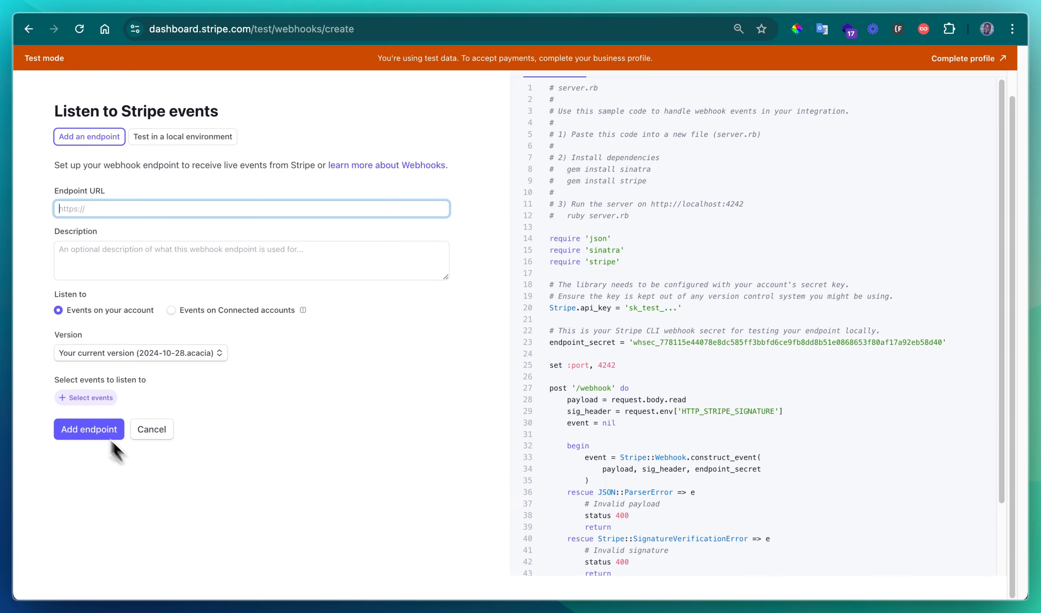
Search the Stripe events for payment_i and add payment_intent.succeeded to the new webhook endpoint.
{"action": "left_click", "coordinate": [89, 397]}
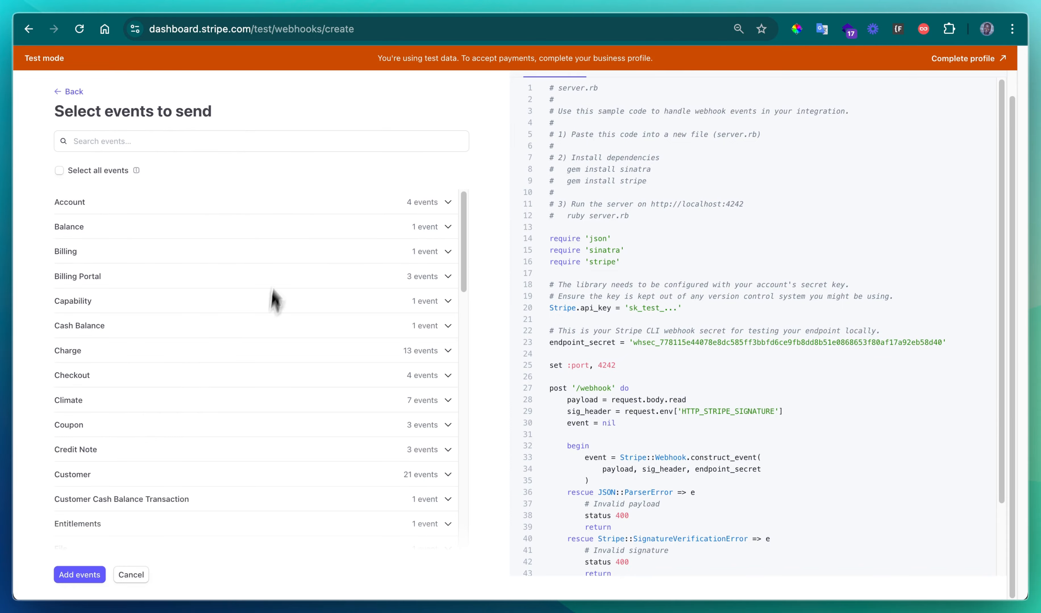
{"action": "left_click", "coordinate": [160, 147]}
{"action": "type", "text": "paym"}
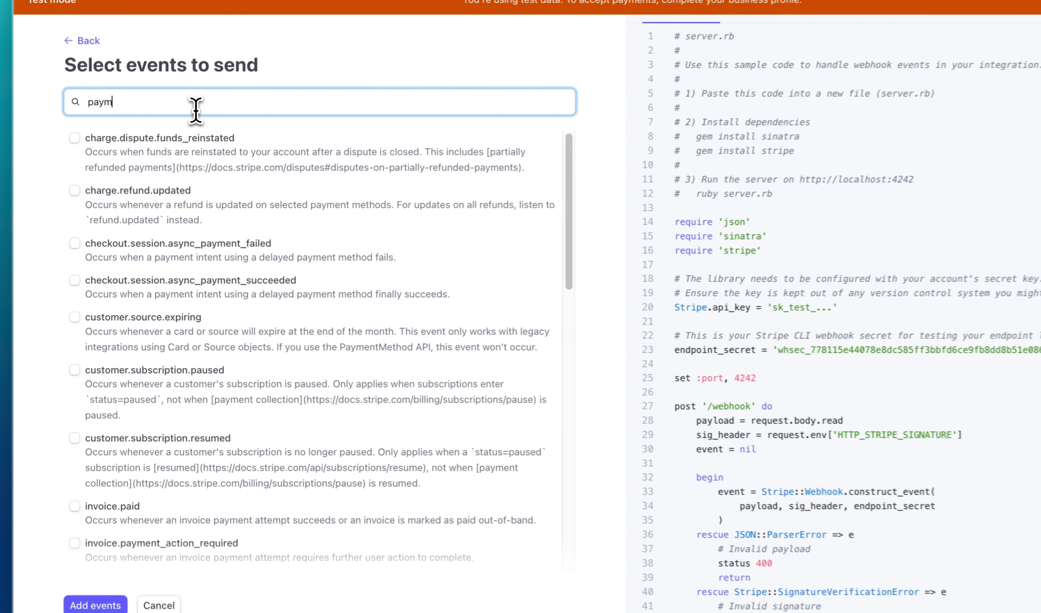
{"action": "type", "text": "ent"}
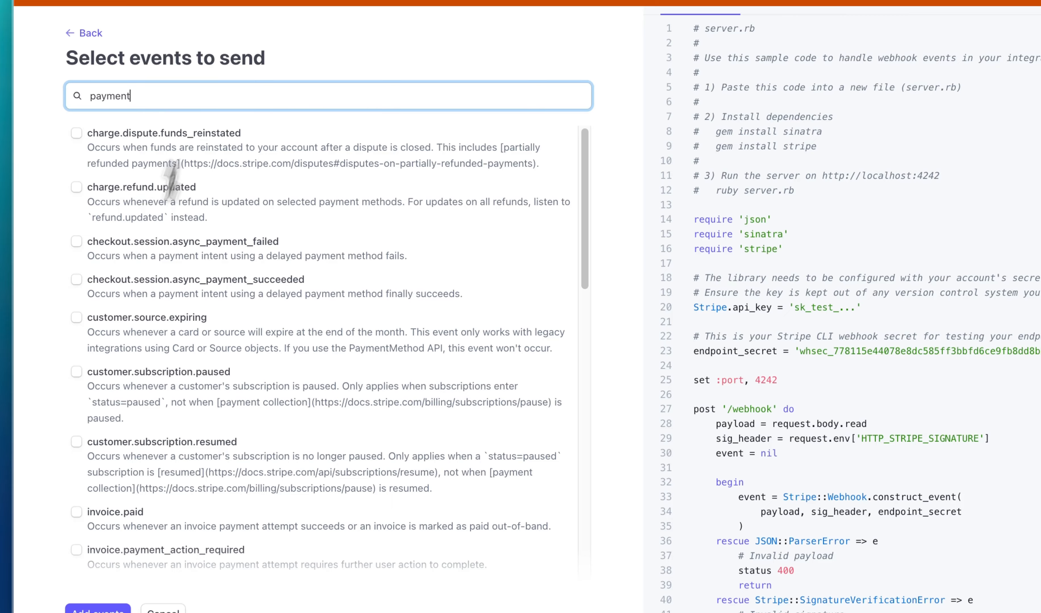
{"action": "left_click", "coordinate": [119, 559]}
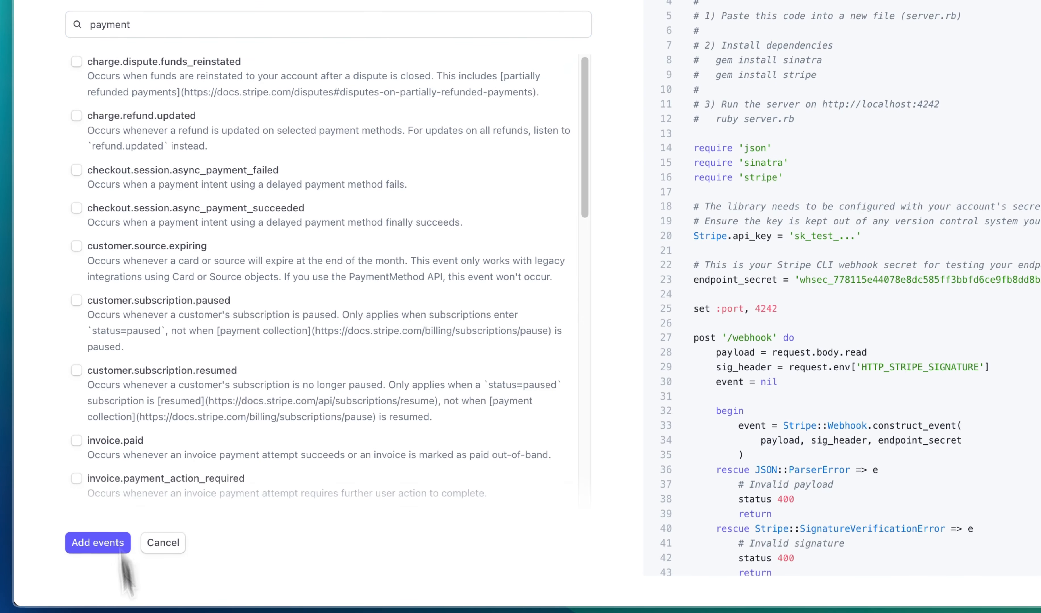
{"action": "left_click", "coordinate": [164, 24]}
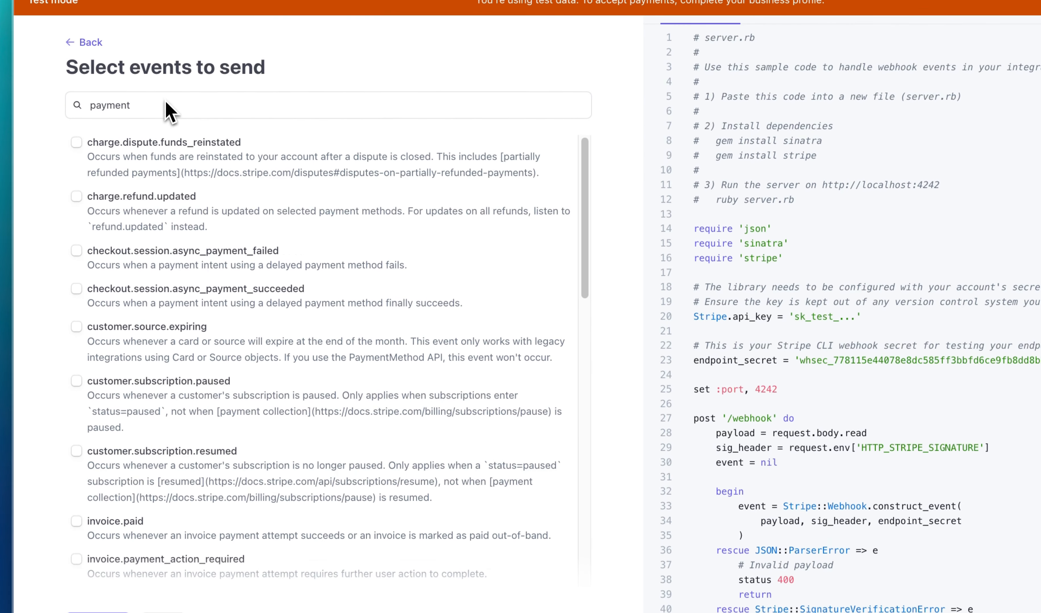
{"action": "type", "text": "_i"}
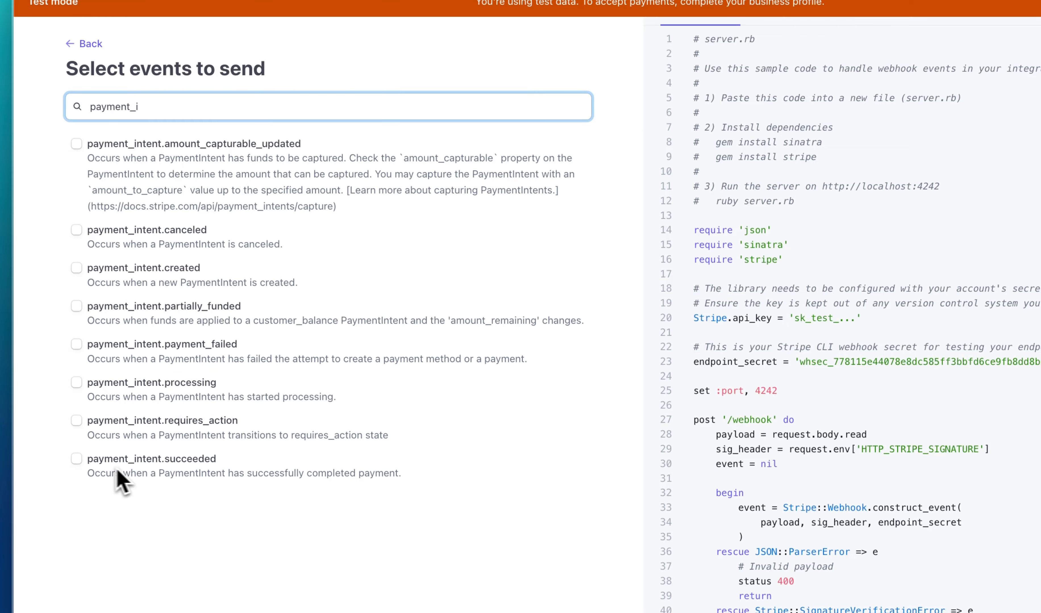
{"action": "left_click", "coordinate": [77, 460]}
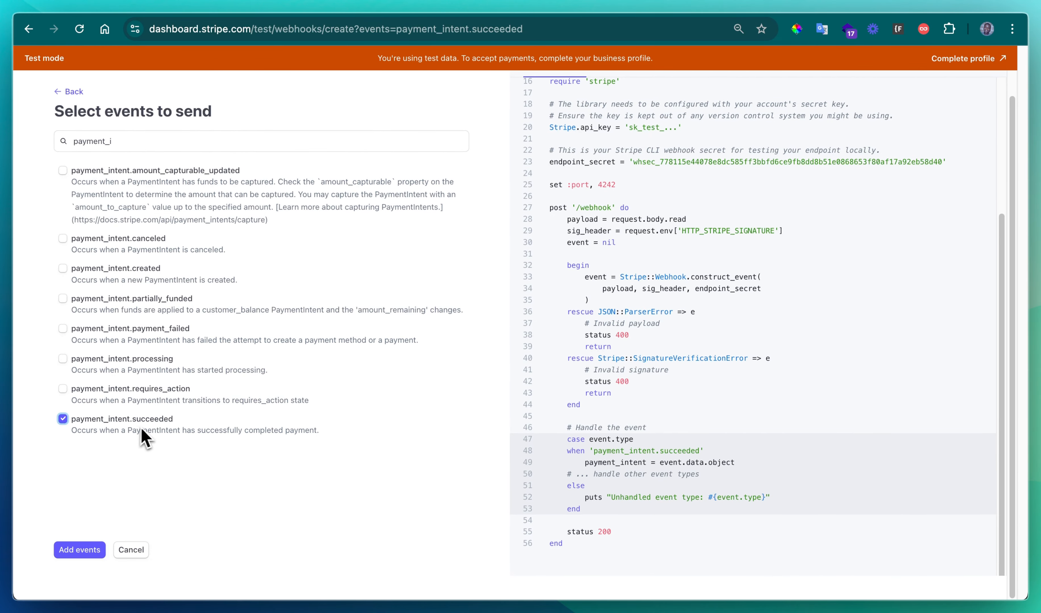
{"action": "left_click", "coordinate": [90, 548]}
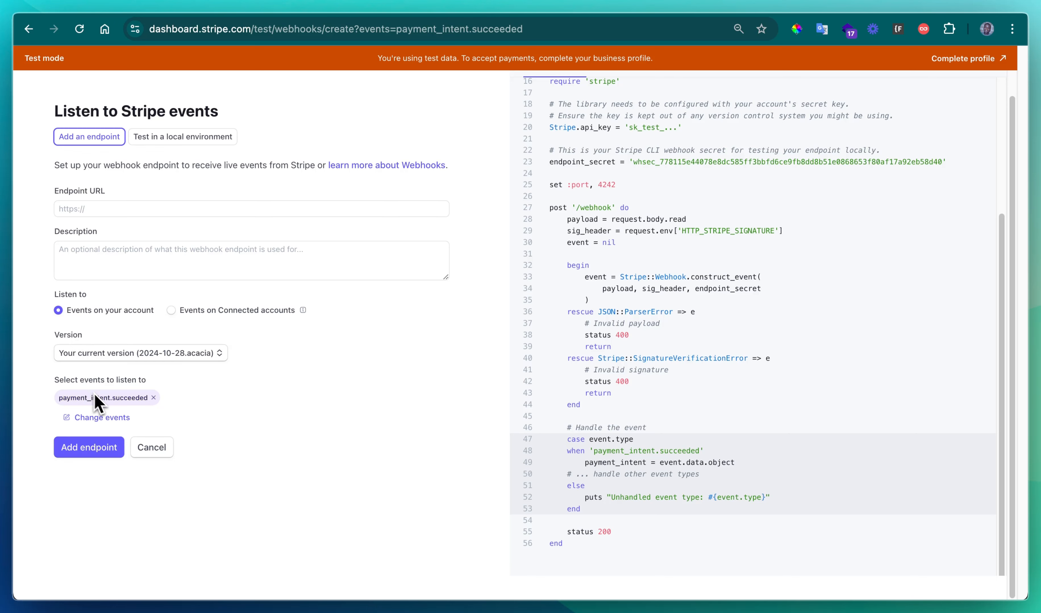
Fill the endpoint URL with the address copied from Xano's /payment/receive_webhook API, and cancel the new Stripe endpoint.
{"action": "left_click", "coordinate": [81, 207]}
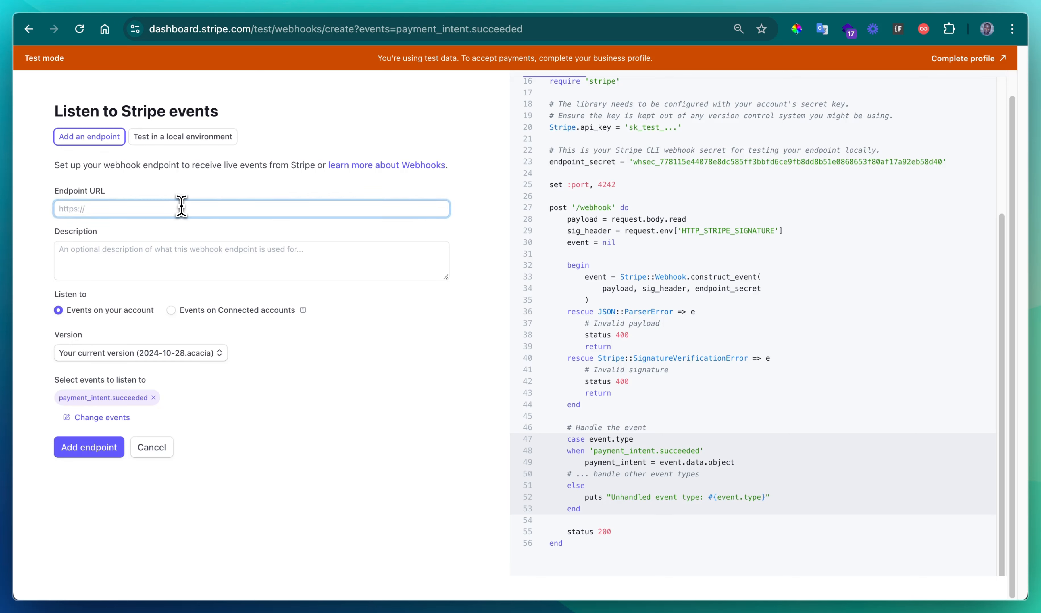
{"action": "left_click", "coordinate": [319, 1]}
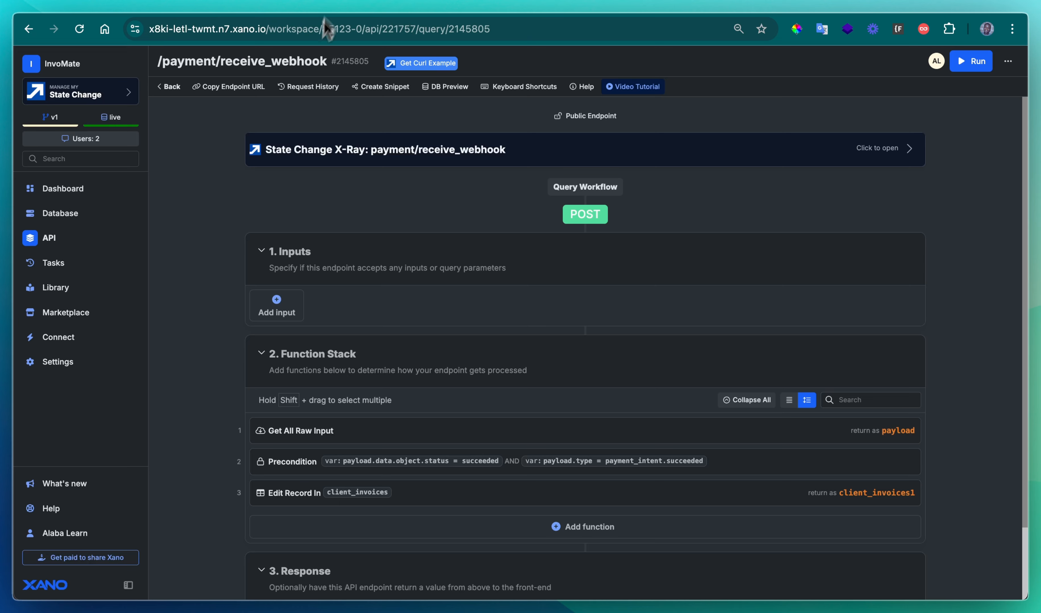
{"action": "left_click", "coordinate": [258, 97]}
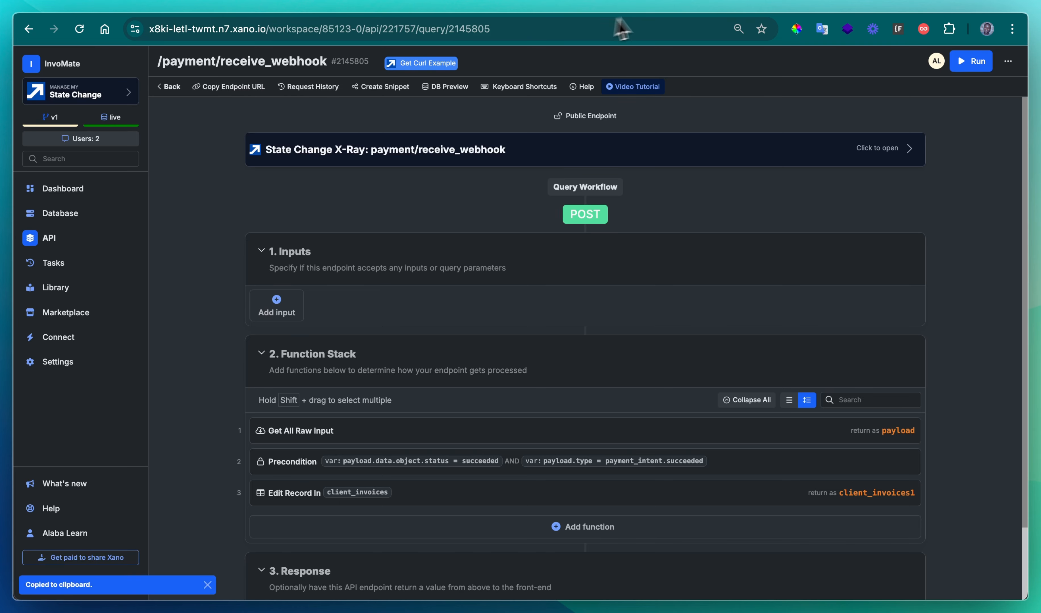
{"action": "left_click", "coordinate": [841, 3]}
{"action": "key", "text": "ctrl+v"}
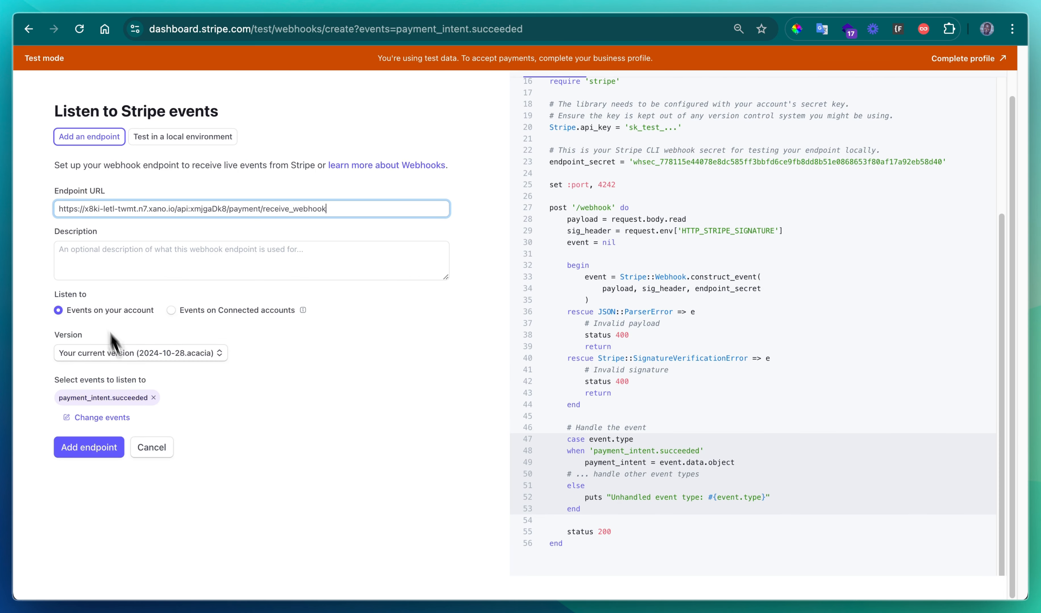
{"action": "left_click", "coordinate": [159, 455]}
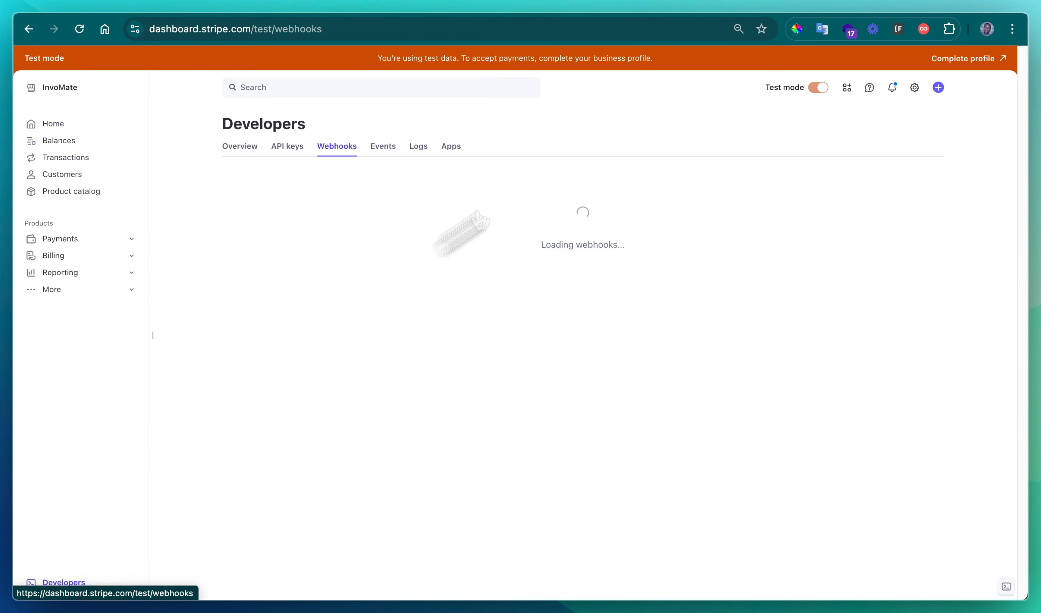
View the existing receive_webhook endpoint's deliveries in Stripe, and inspect the Get All Raw Input function of /payment/receive_webhook in Xano.
{"action": "left_click", "coordinate": [372, 230]}
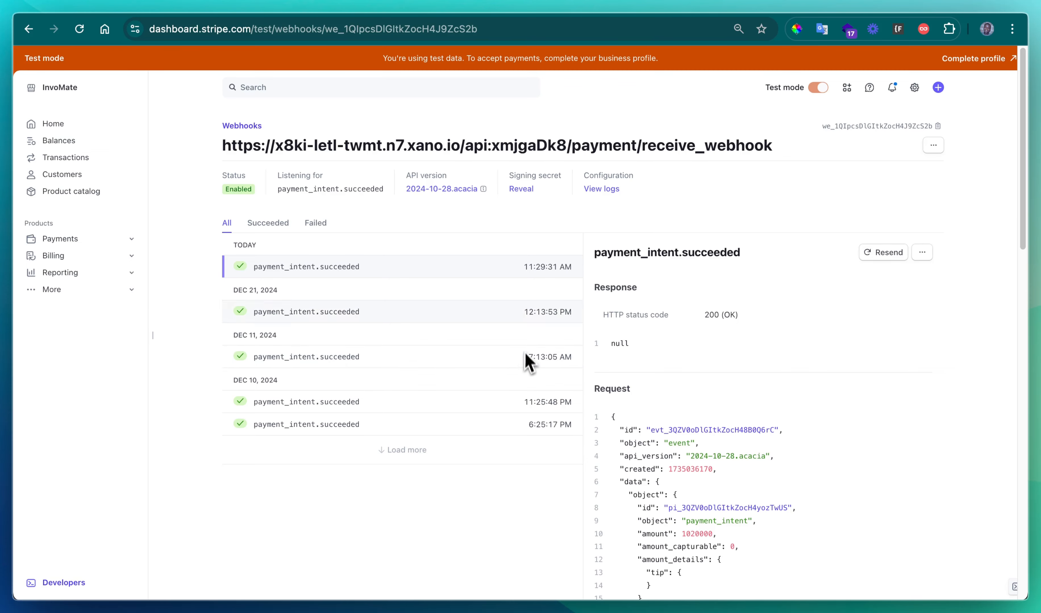
{"action": "left_click", "coordinate": [350, 1]}
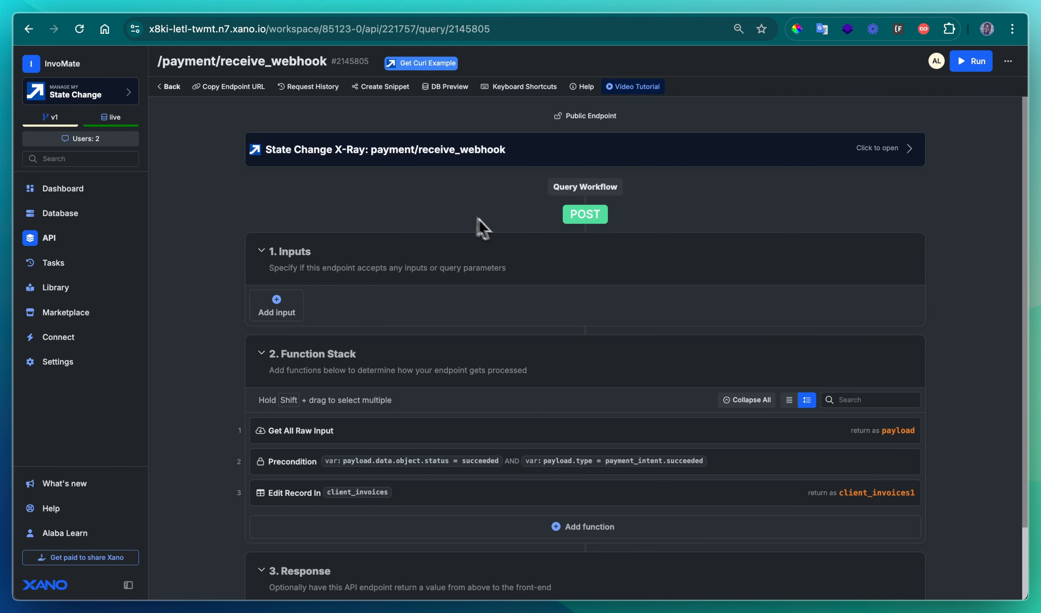
{"action": "scroll", "coordinate": [361, 327], "scroll_direction": "down", "scroll_amount": 3}
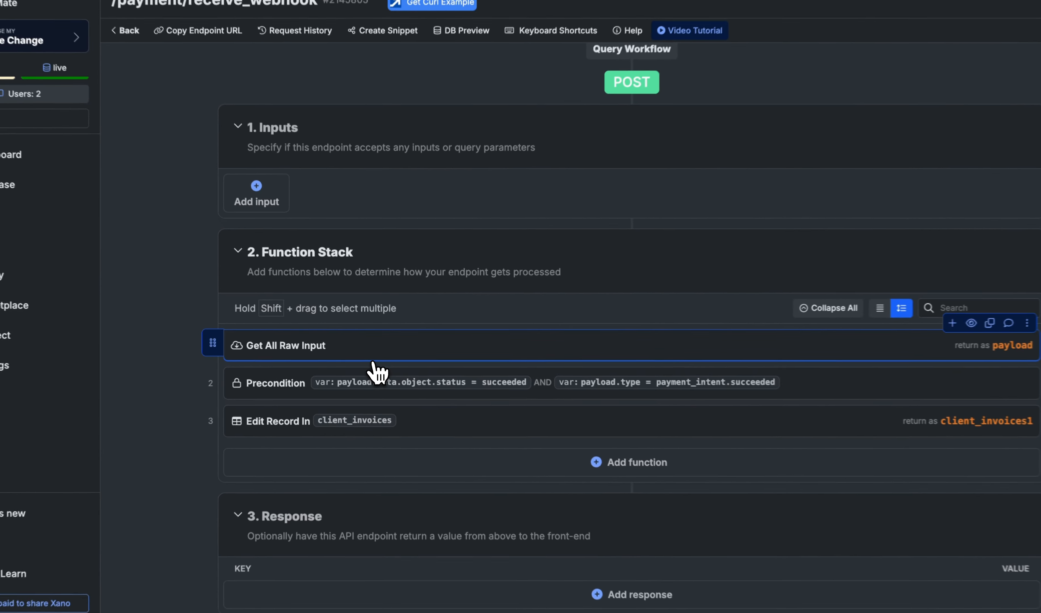
{"action": "left_click", "coordinate": [415, 354]}
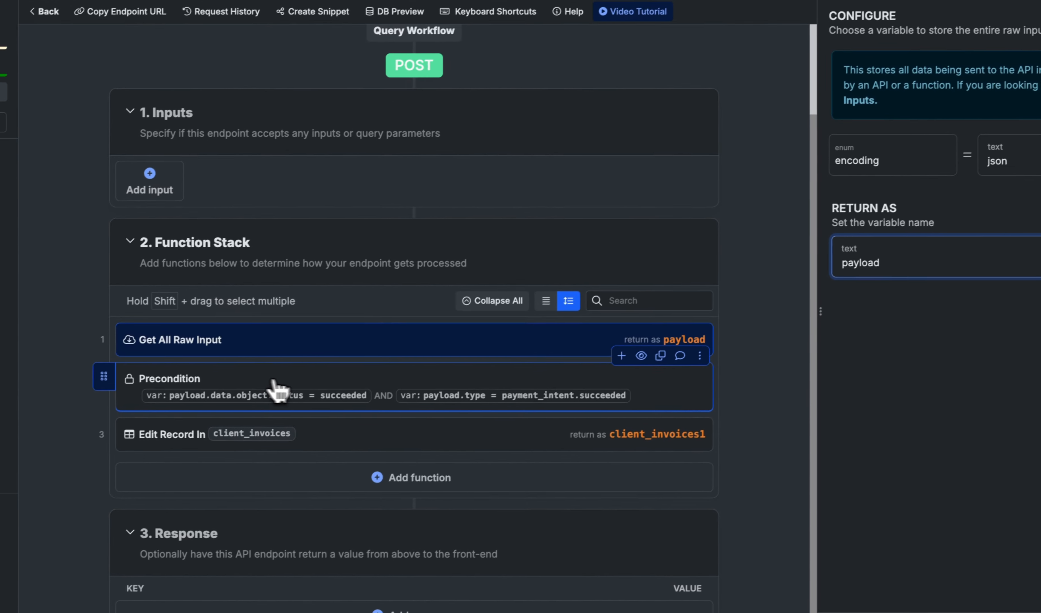
Review the Precondition's expression on payload.data.object.status and payload.type in the function stack, and close it.
{"action": "left_click", "coordinate": [239, 426]}
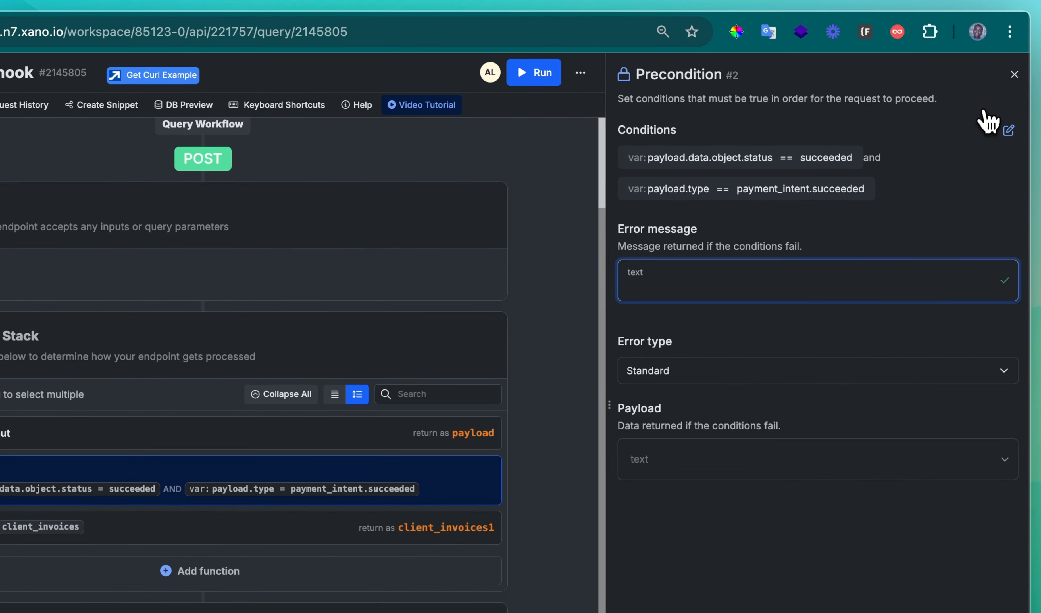
{"action": "left_click", "coordinate": [1027, 123]}
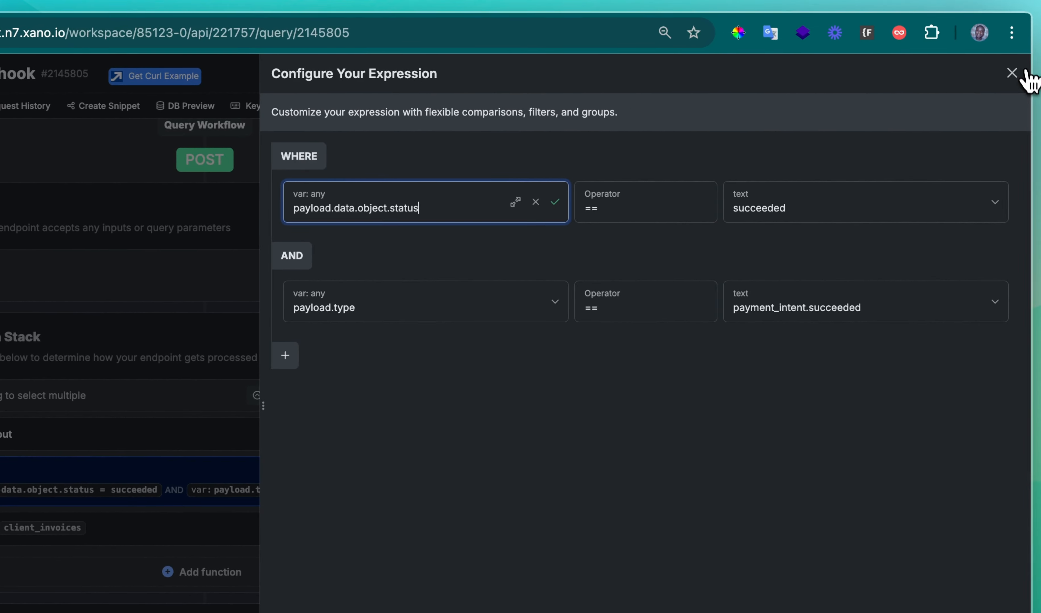
{"action": "left_click", "coordinate": [1012, 73]}
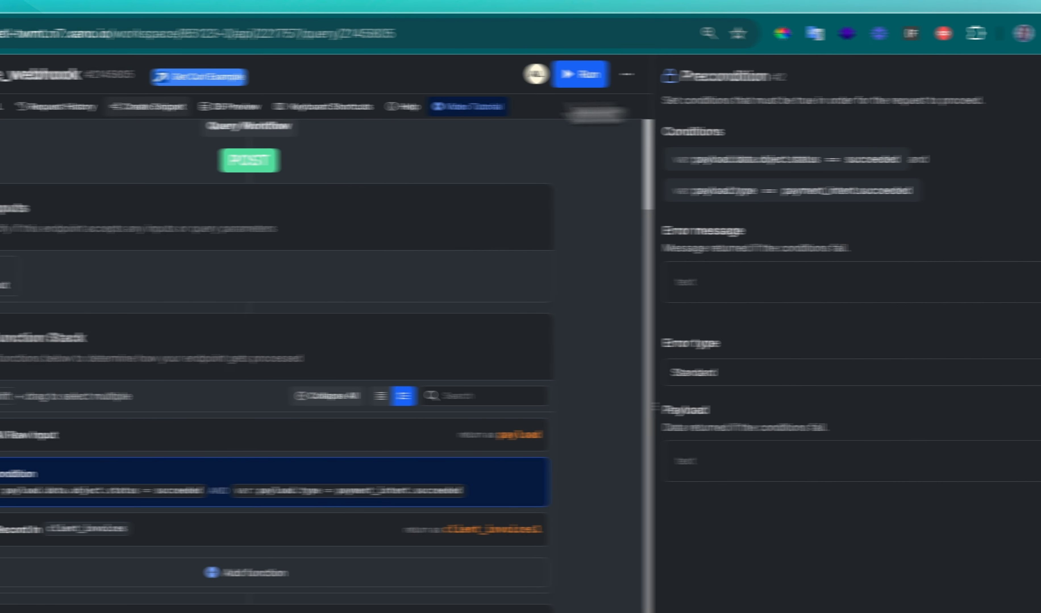
Examine the nested data object in the input of the Dec 24, 2024 request in the receive_webhook request history.
{"action": "left_click", "coordinate": [17, 105]}
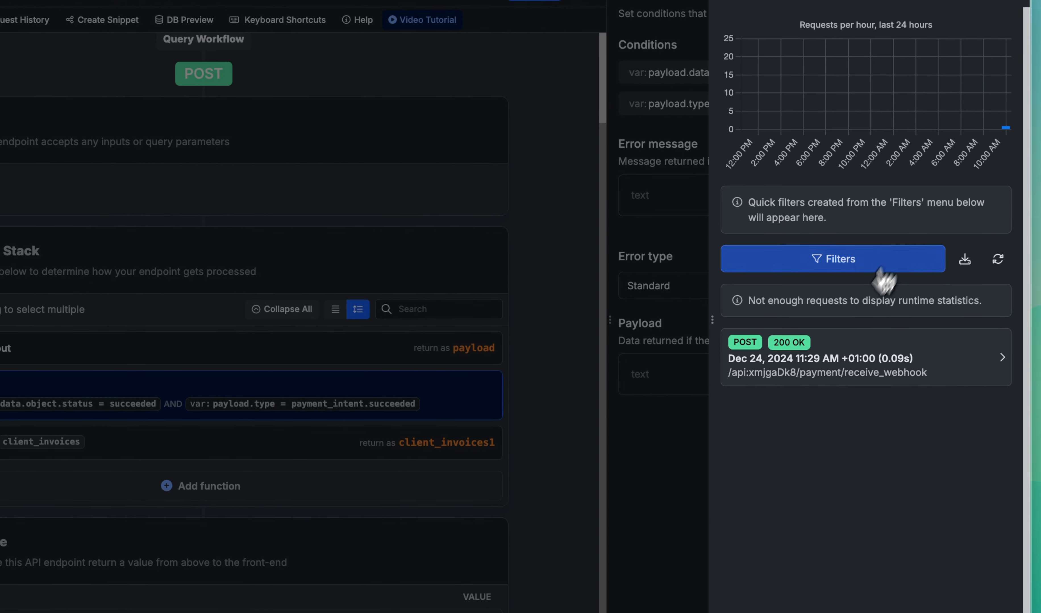
{"action": "left_click", "coordinate": [888, 380]}
{"action": "left_click", "coordinate": [724, 297]}
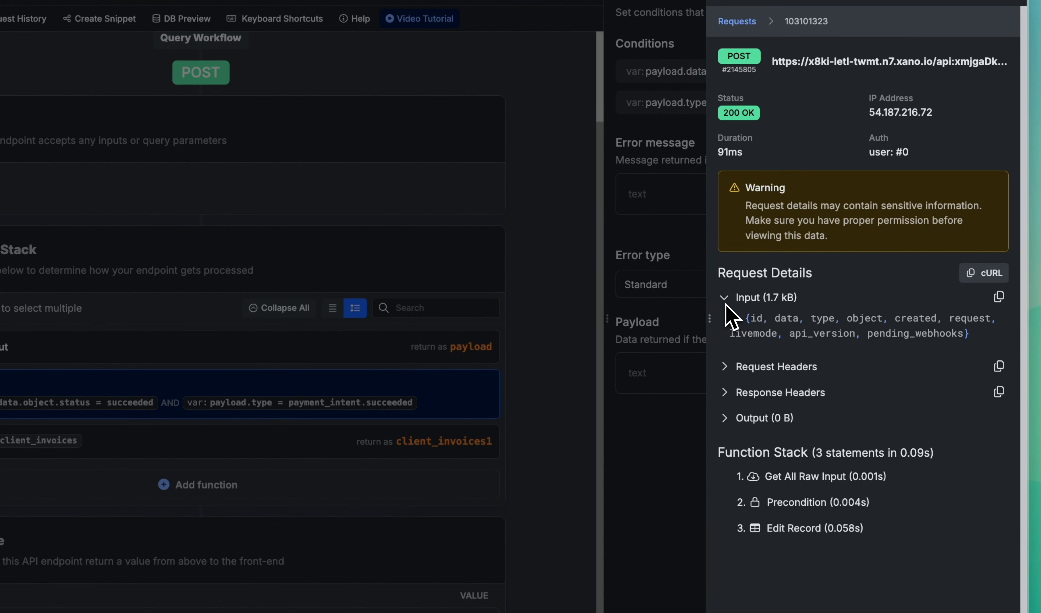
{"action": "left_click", "coordinate": [738, 319]}
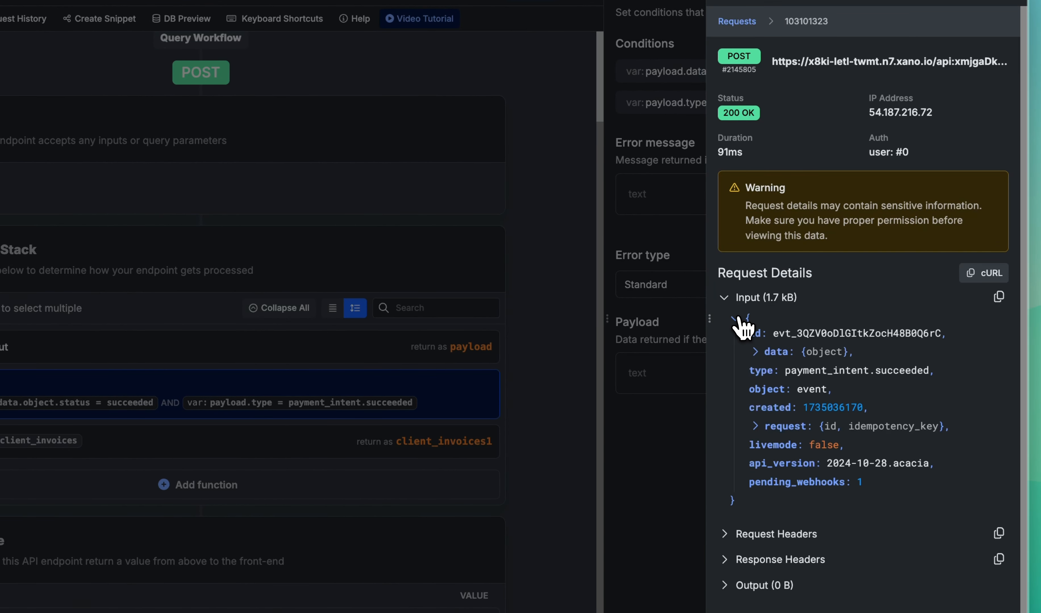
{"action": "left_click", "coordinate": [755, 352]}
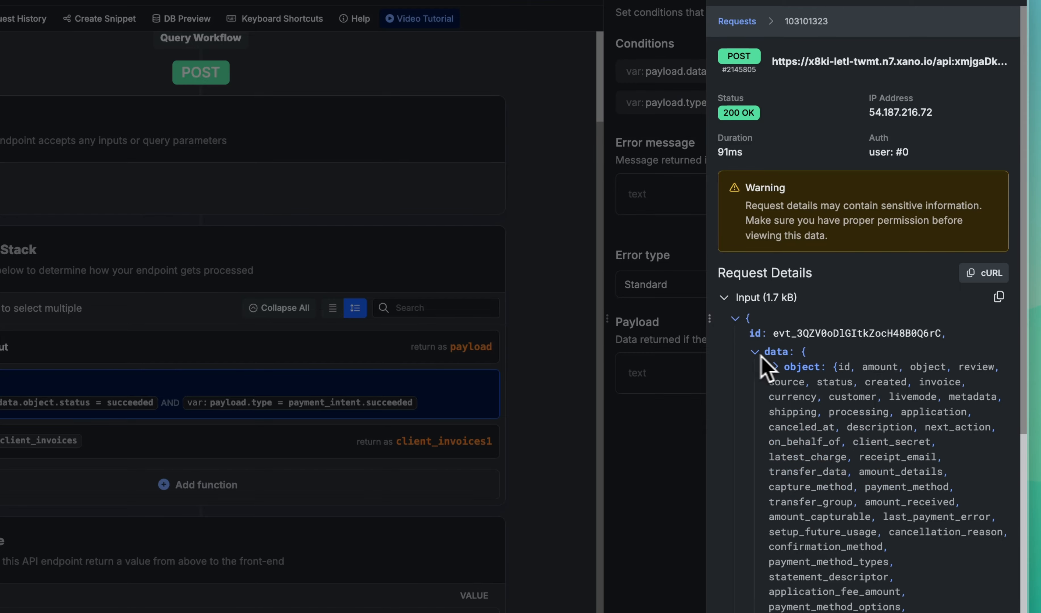
{"action": "left_click", "coordinate": [775, 367]}
{"action": "scroll", "coordinate": [778, 353], "scroll_direction": "down", "scroll_amount": 3}
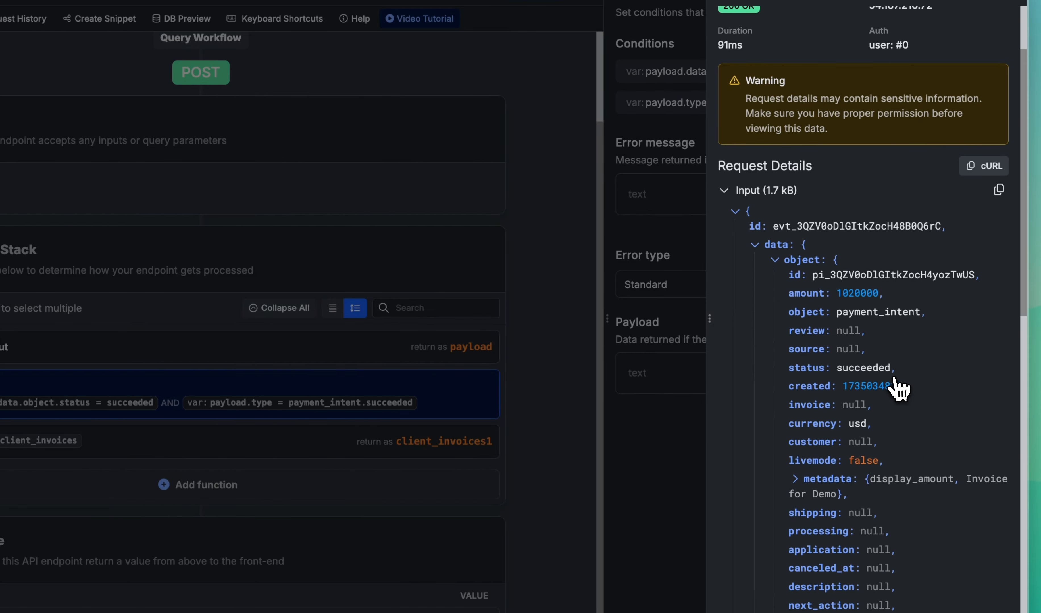
{"action": "scroll", "coordinate": [897, 390], "scroll_direction": "down", "scroll_amount": 3}
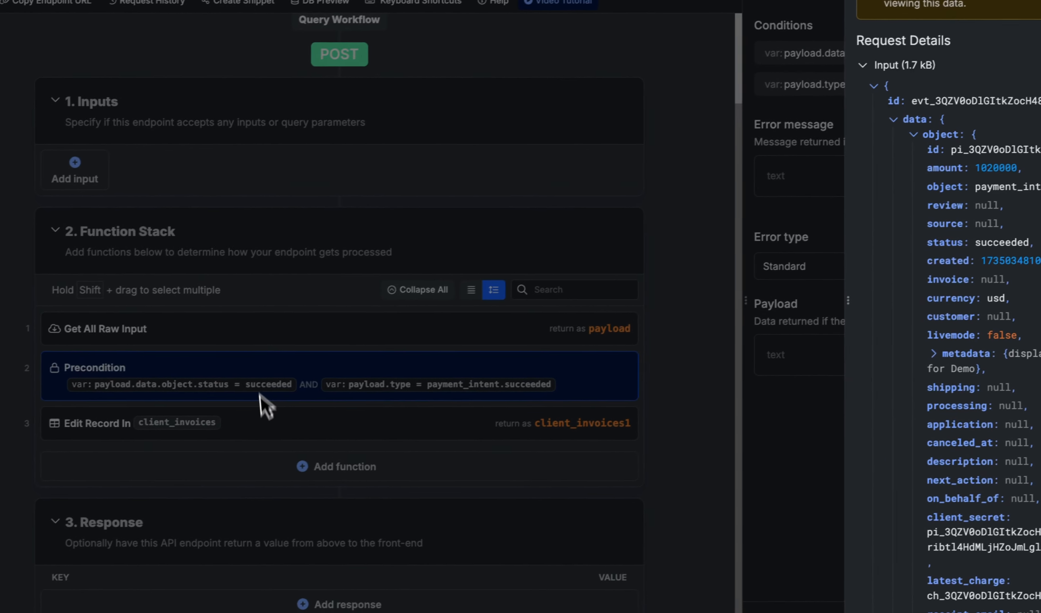
Close the request history and reopen the Precondition's expression to compare its conditions with the webhook payload.
{"action": "left_click", "coordinate": [260, 393]}
{"action": "left_click", "coordinate": [270, 367]}
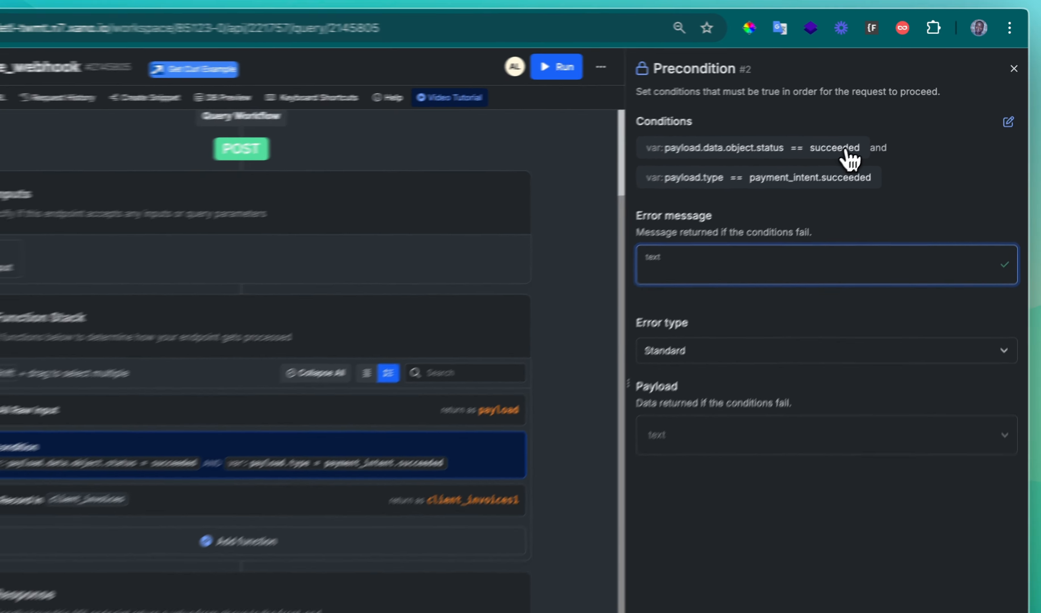
{"action": "left_click", "coordinate": [849, 158]}
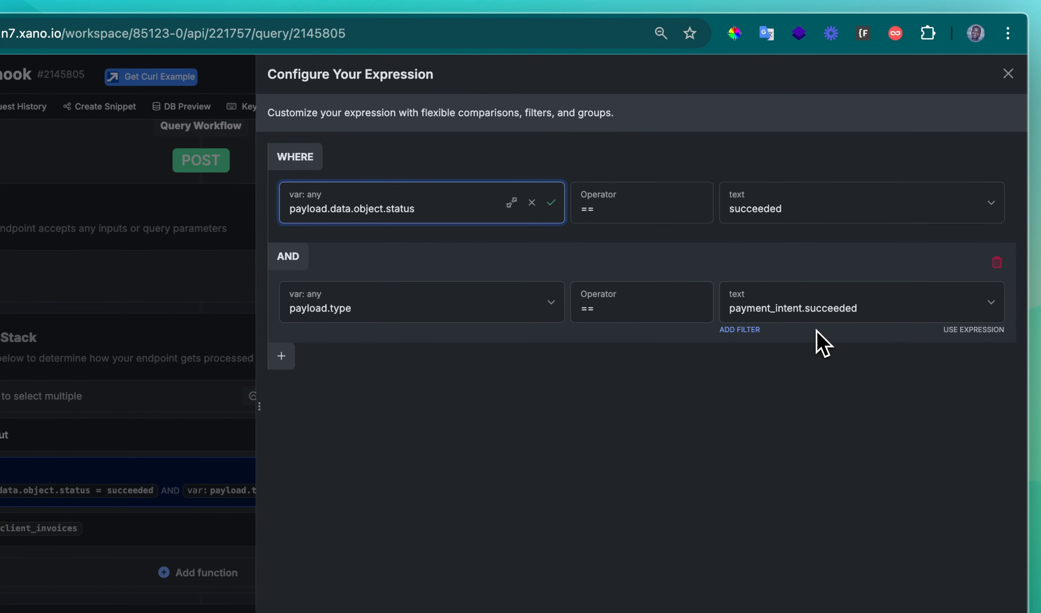
Close the Precondition and its expression, and review the field mappings of the Edit Record function on client_invoices.
{"action": "left_click", "coordinate": [1008, 74]}
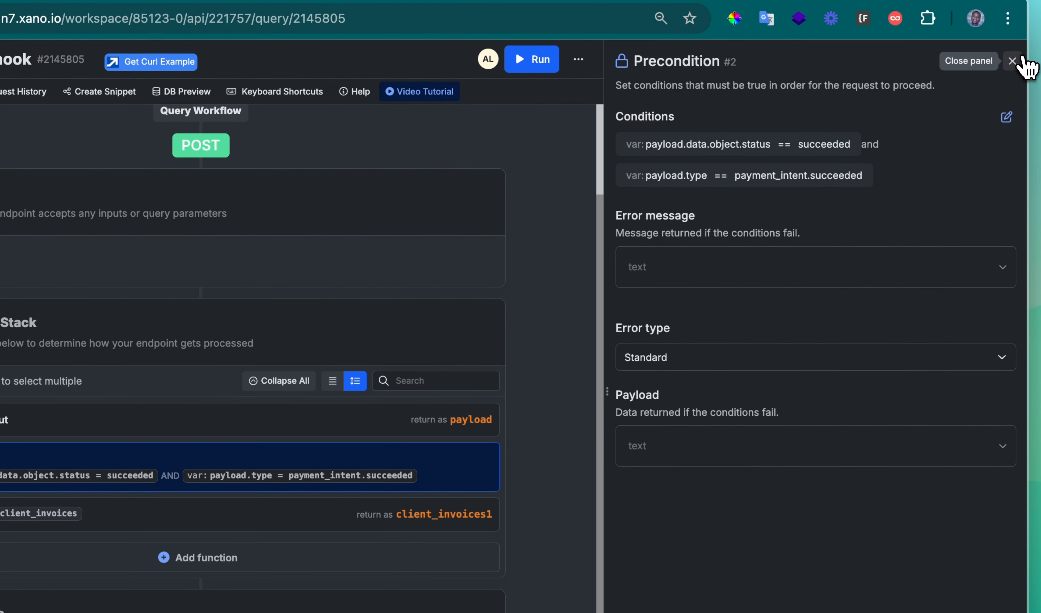
{"action": "left_click", "coordinate": [1022, 61]}
{"action": "left_click", "coordinate": [283, 512]}
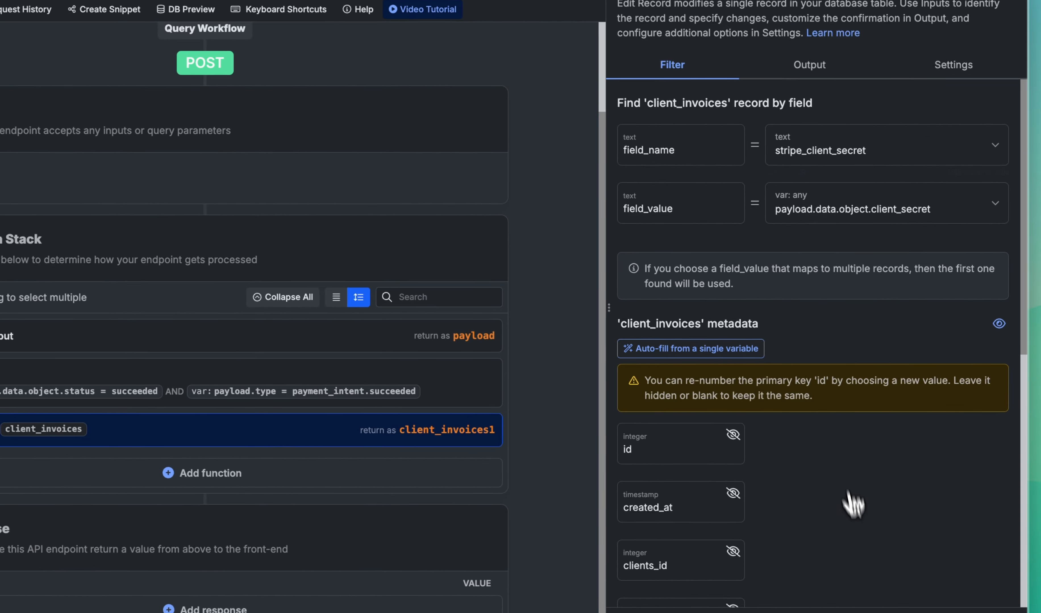
{"action": "scroll", "coordinate": [864, 485], "scroll_direction": "down", "scroll_amount": 5}
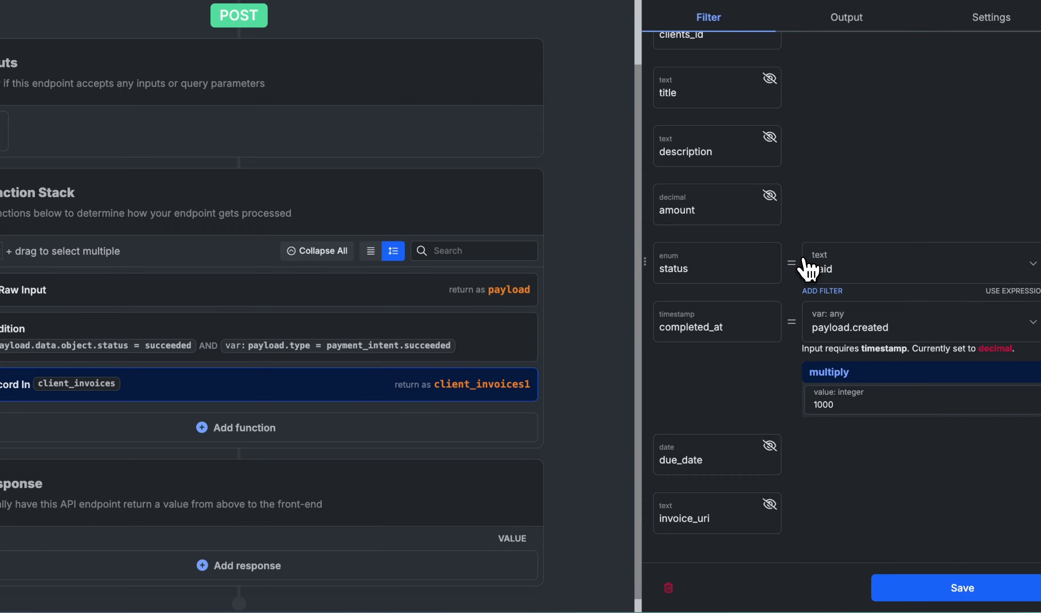
Compare the Edit Record function's lookup by stripe_client_secret with the stripe_client_secret column of the client_invoices table.
{"action": "scroll", "coordinate": [1028, 358], "scroll_direction": "up", "scroll_amount": 8}
{"action": "scroll", "coordinate": [916, 335], "scroll_direction": "down", "scroll_amount": 2}
{"action": "scroll", "coordinate": [901, 331], "scroll_direction": "up", "scroll_amount": 2}
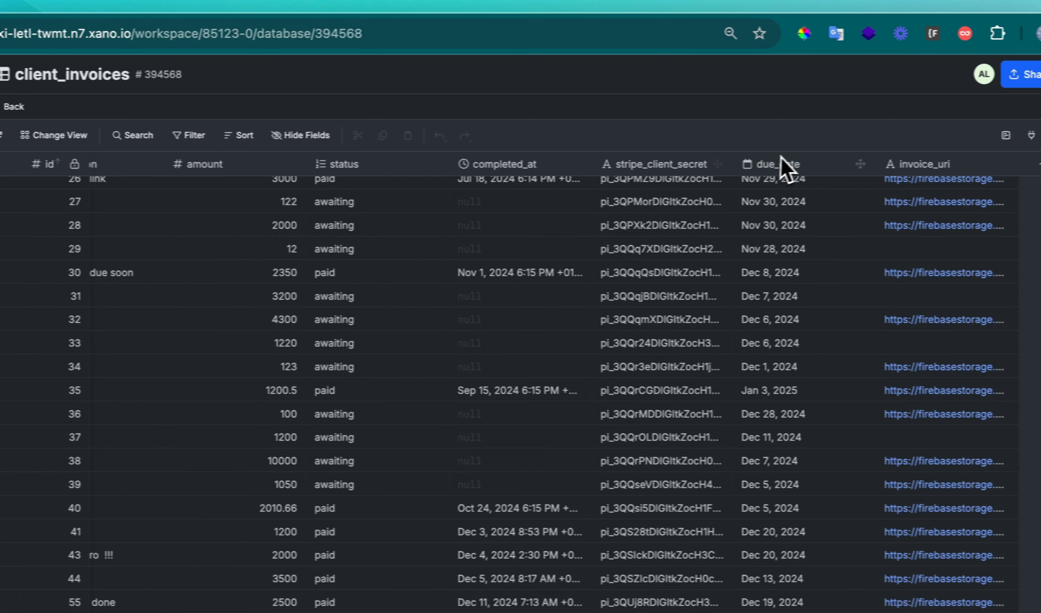
{"action": "left_click", "coordinate": [194, 3]}
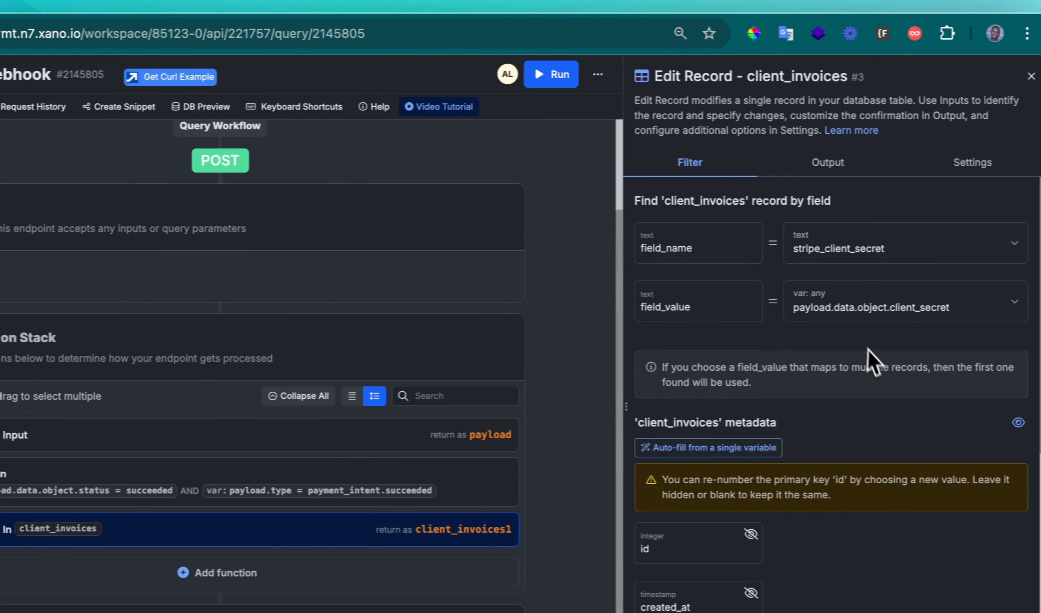
Switch to Stripe and highlight the client_secret value in the request payload of today's payment_intent.succeeded event.
{"action": "left_click", "coordinate": [857, 8]}
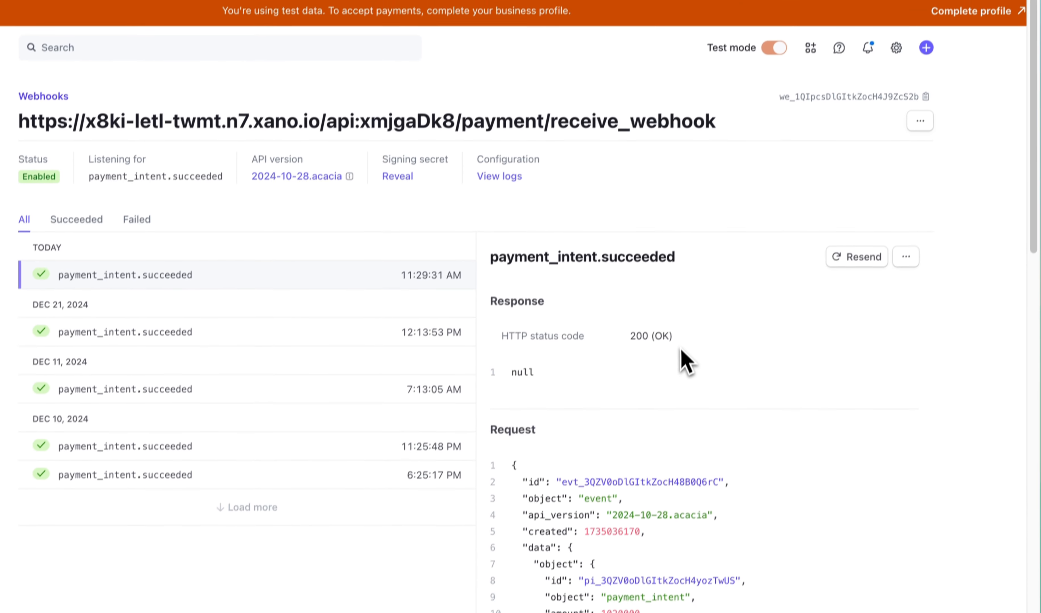
{"action": "scroll", "coordinate": [685, 363], "scroll_direction": "down", "scroll_amount": 10}
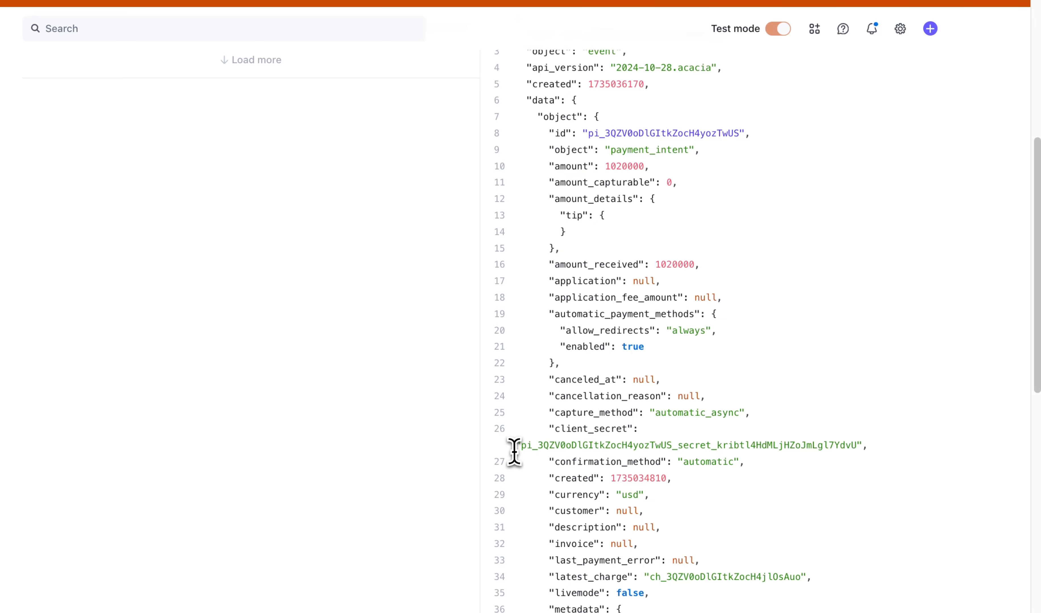
{"action": "left_click_drag", "start_coordinate": [514, 449], "coordinate": [857, 446]}
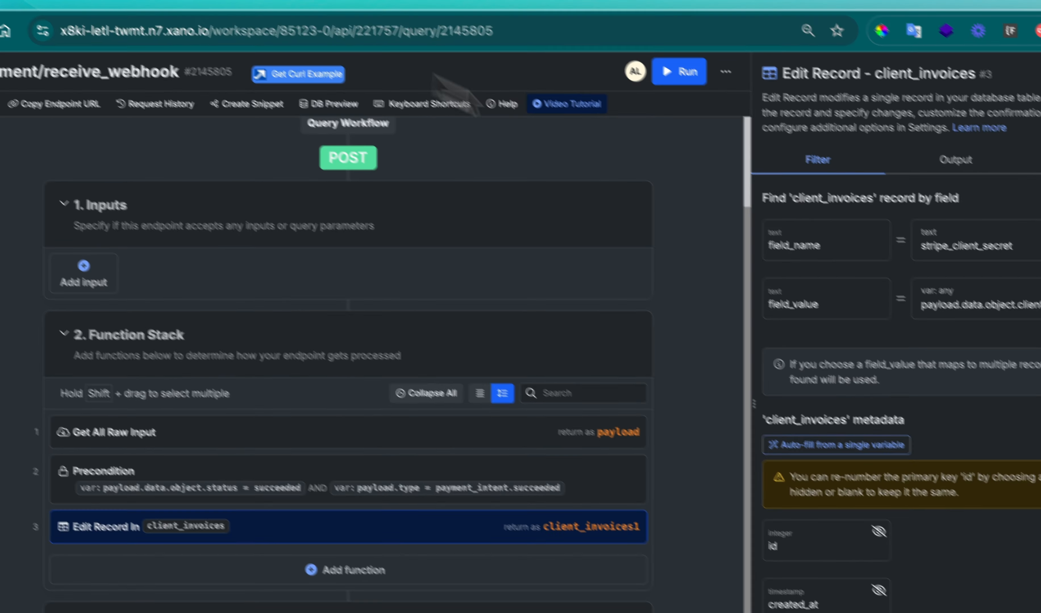
Back in Xano, review Edit Record's status and completed_at mappings, inspect the multiply filter on payload.created, and close the function.
{"action": "scroll", "coordinate": [851, 327], "scroll_direction": "down", "scroll_amount": 10}
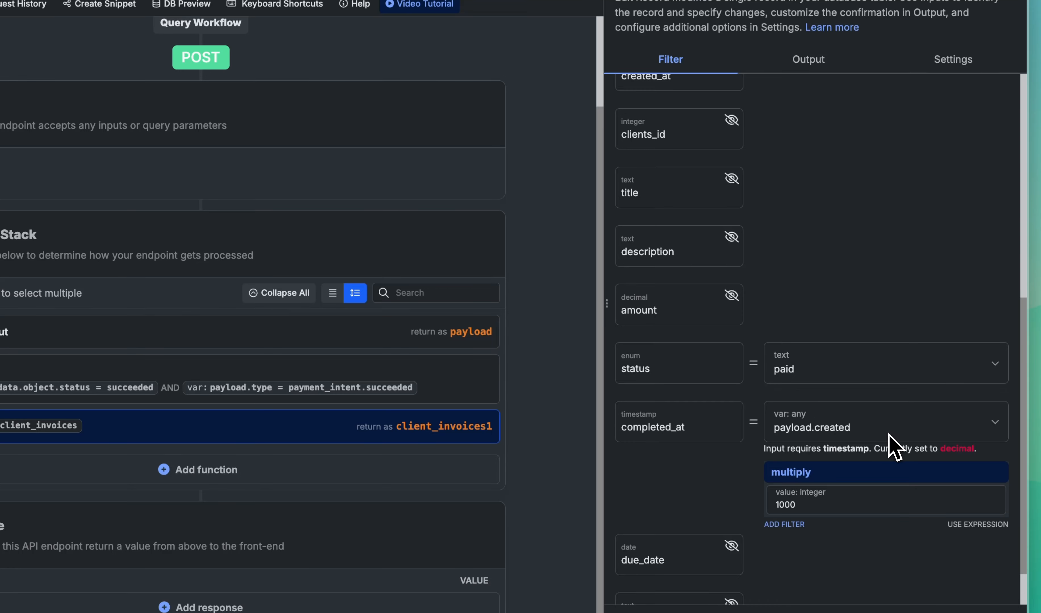
{"action": "left_click", "coordinate": [864, 476]}
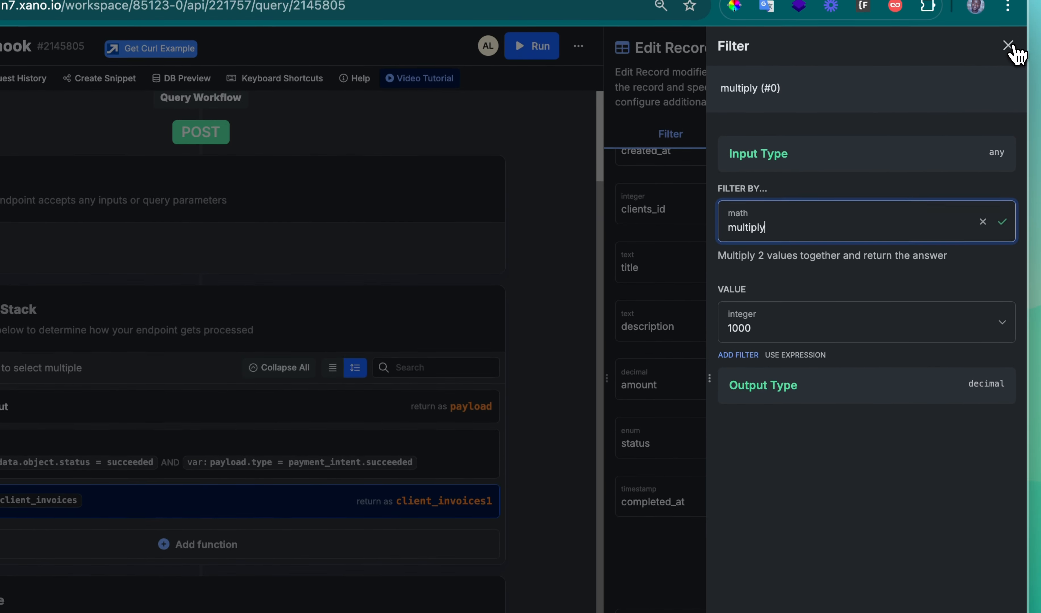
{"action": "left_click", "coordinate": [1006, 32]}
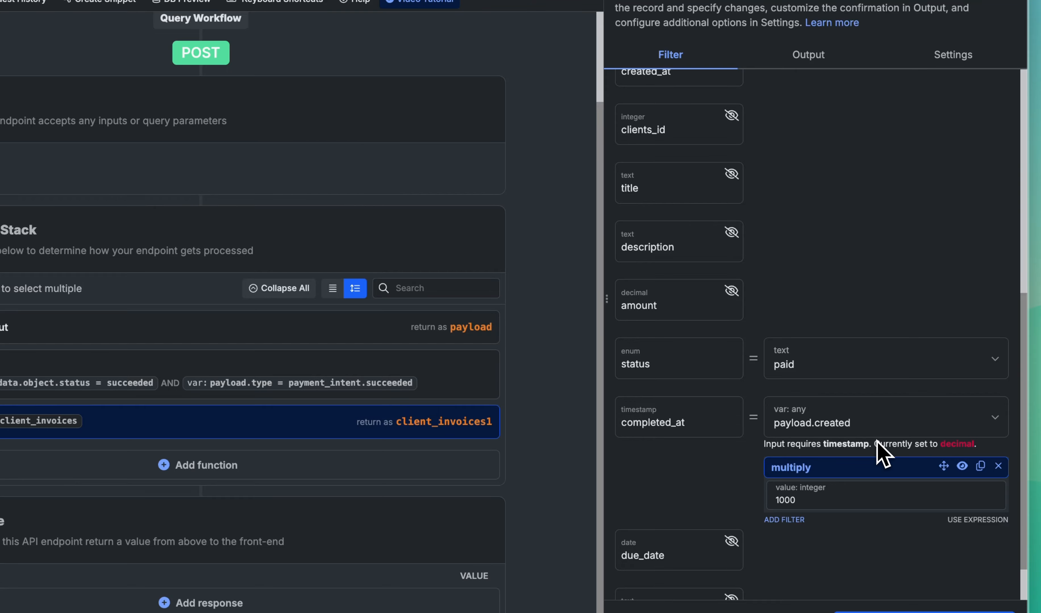
{"action": "scroll", "coordinate": [781, 518], "scroll_direction": "down", "scroll_amount": 2}
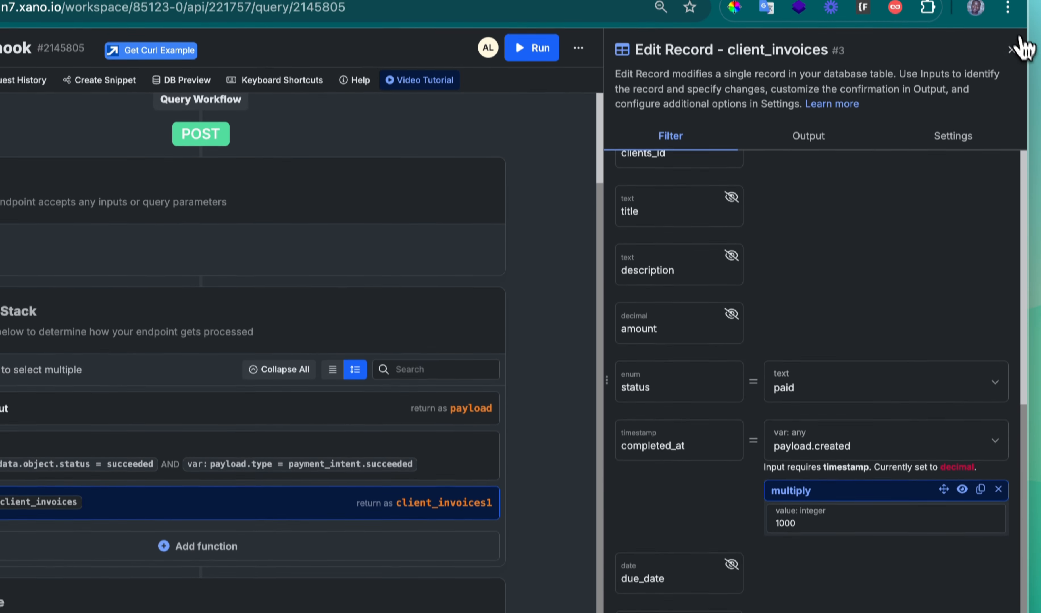
{"action": "left_click", "coordinate": [1019, 42]}
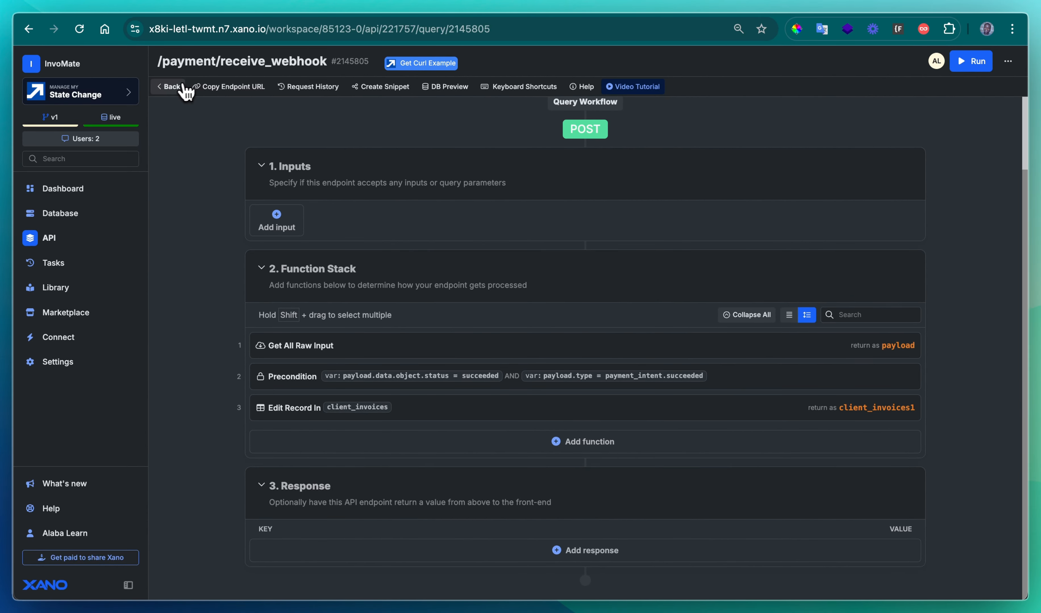
Leave the endpoint, compare the client_invoices table with the invoices page in Wized, and select the Outgoing Invoices list element.
{"action": "left_click", "coordinate": [171, 87]}
{"action": "left_click", "coordinate": [119, 4]}
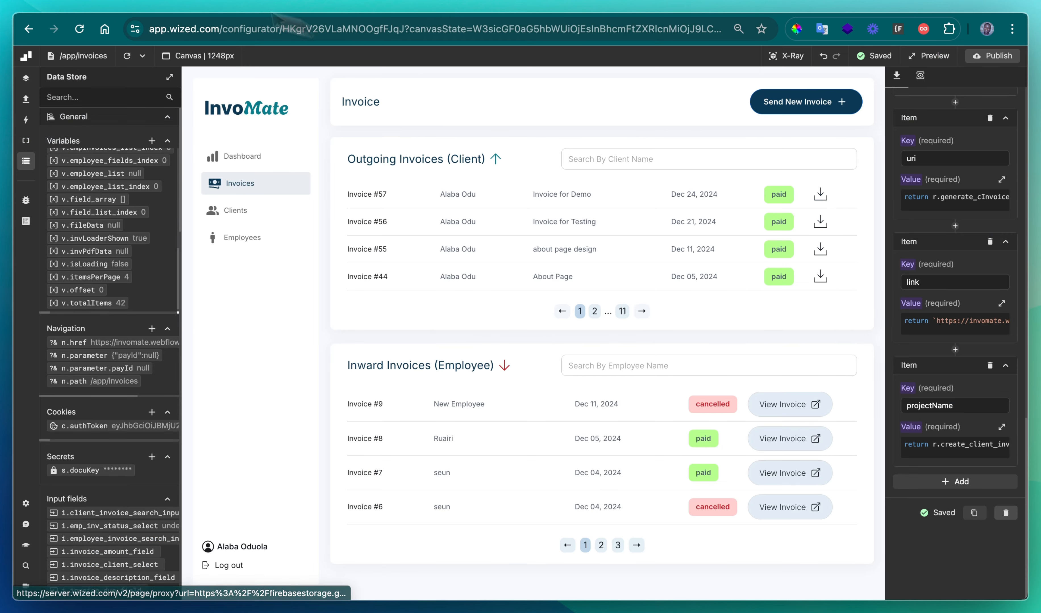
{"action": "left_click", "coordinate": [341, 12]}
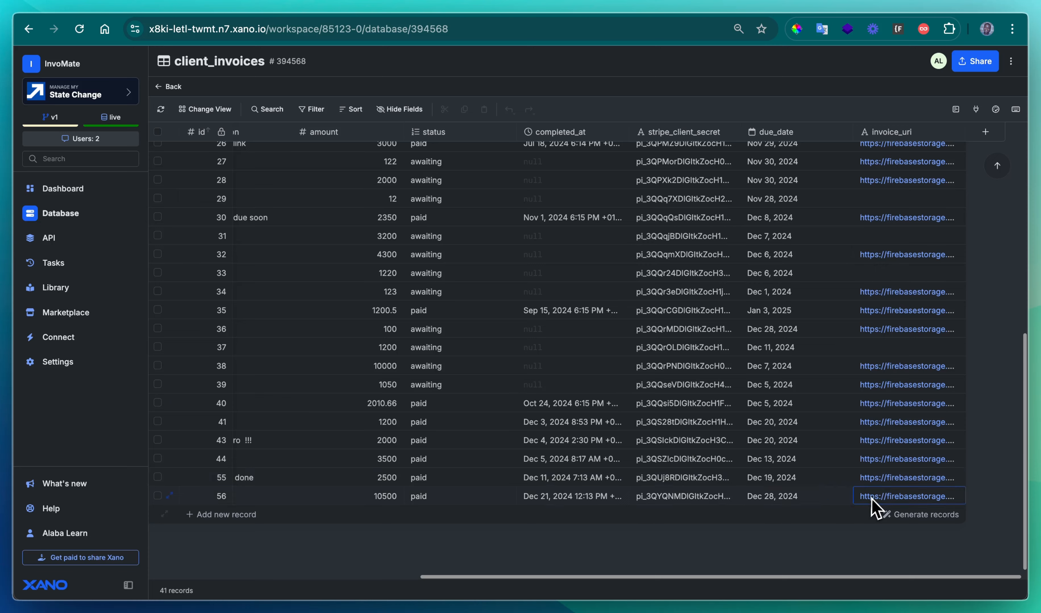
{"action": "left_click", "coordinate": [88, 5]}
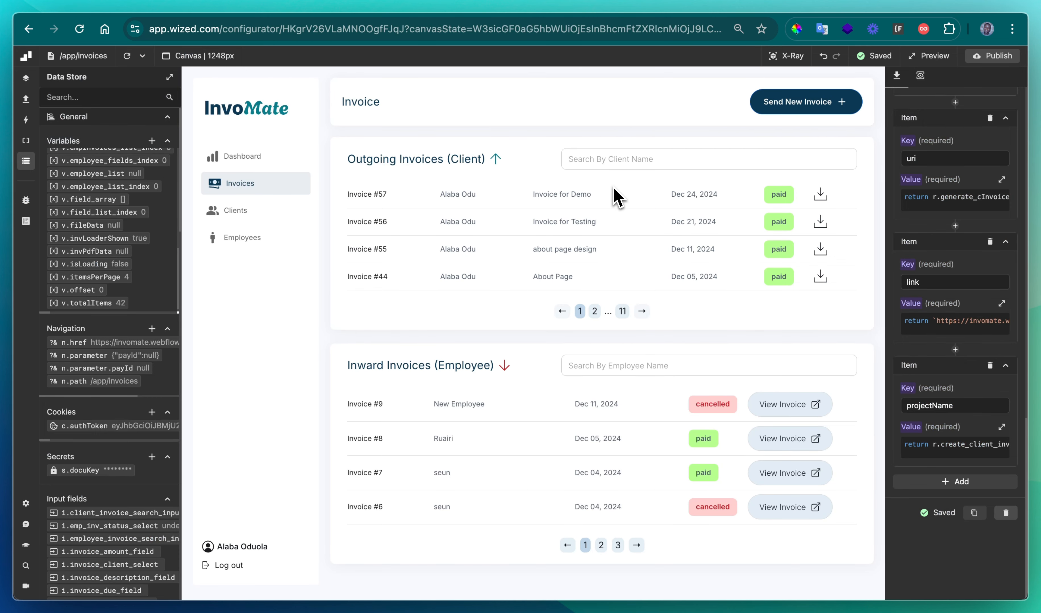
{"action": "left_click", "coordinate": [616, 198]}
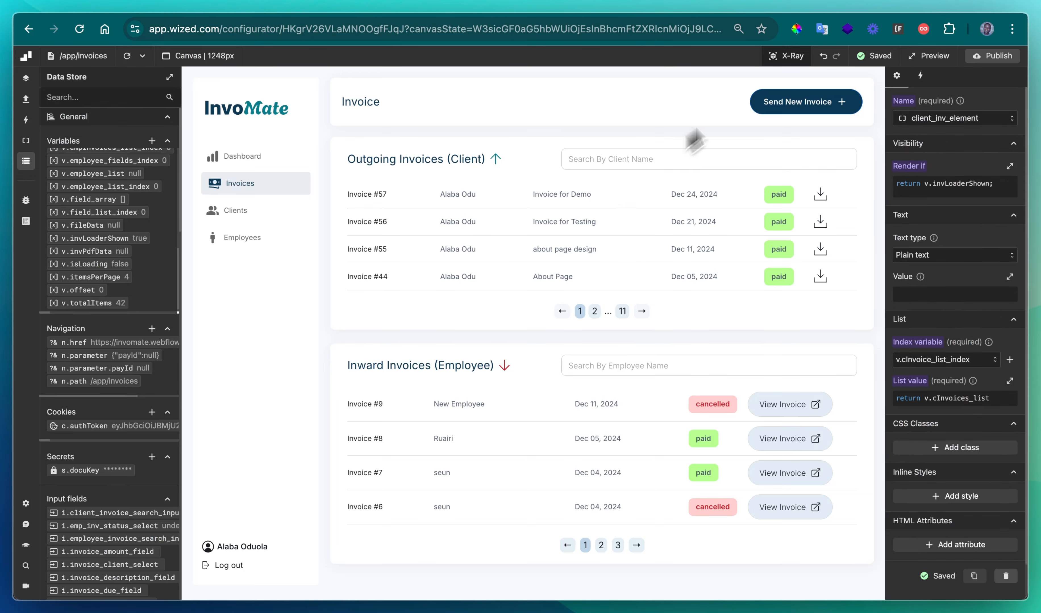